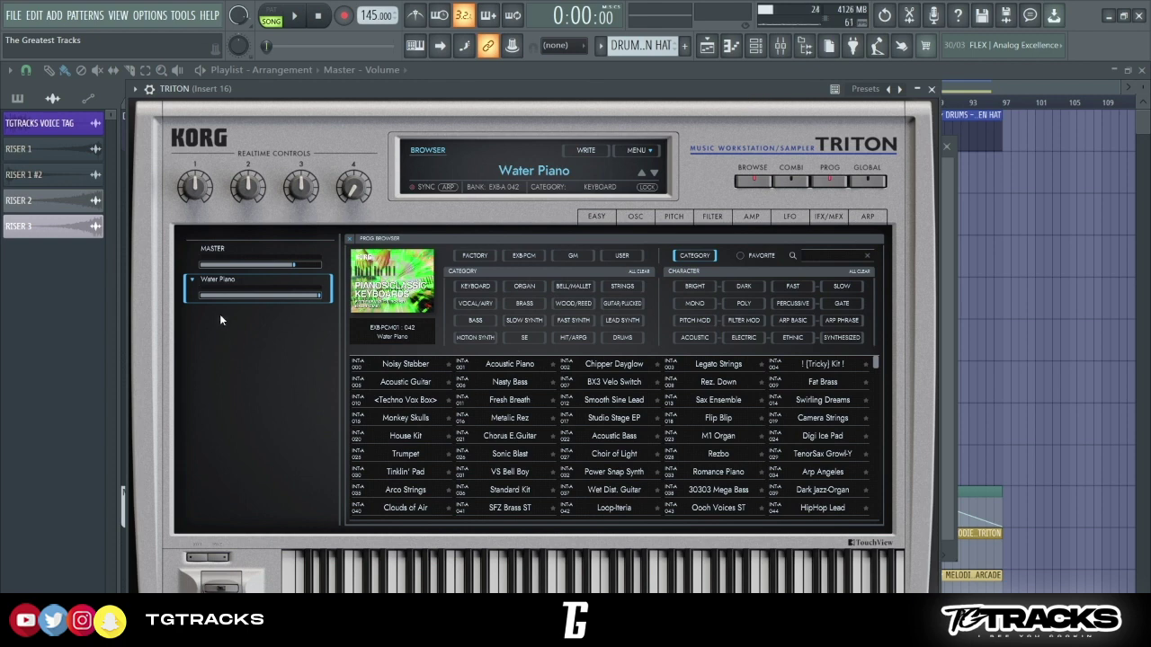
# - Filter the Triton programs by the Keyboard category and load the Classic Piano program
pyautogui.click(477, 287)
pyautogui.click(525, 286)
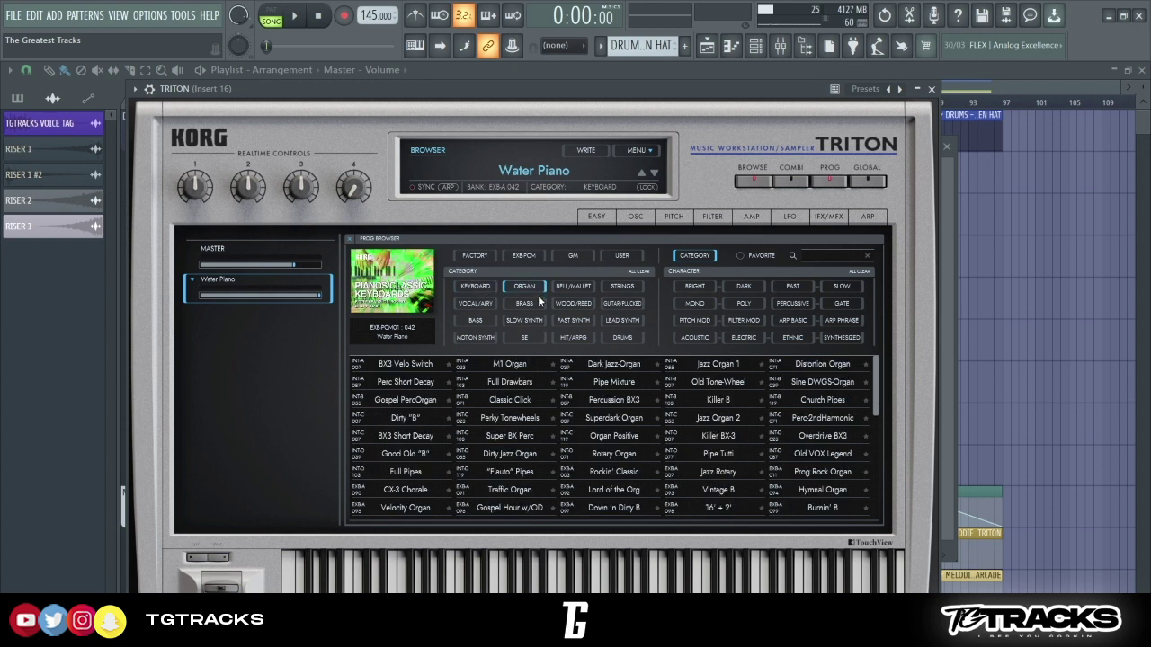
pyautogui.click(575, 286)
pyautogui.click(635, 288)
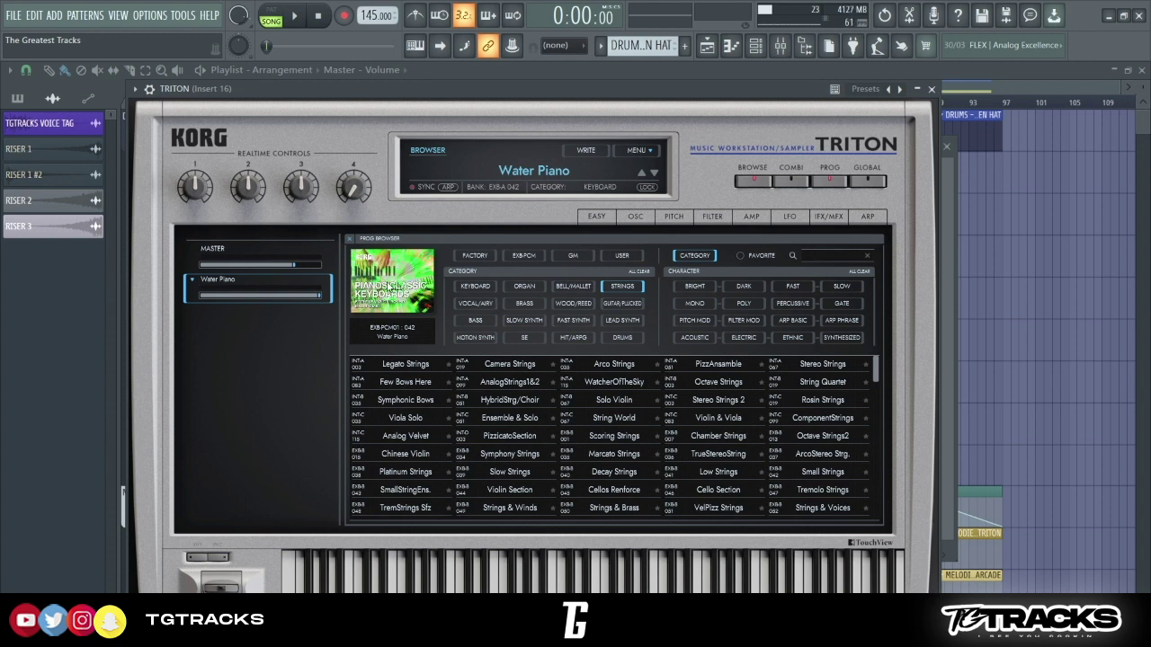
pyautogui.click(481, 288)
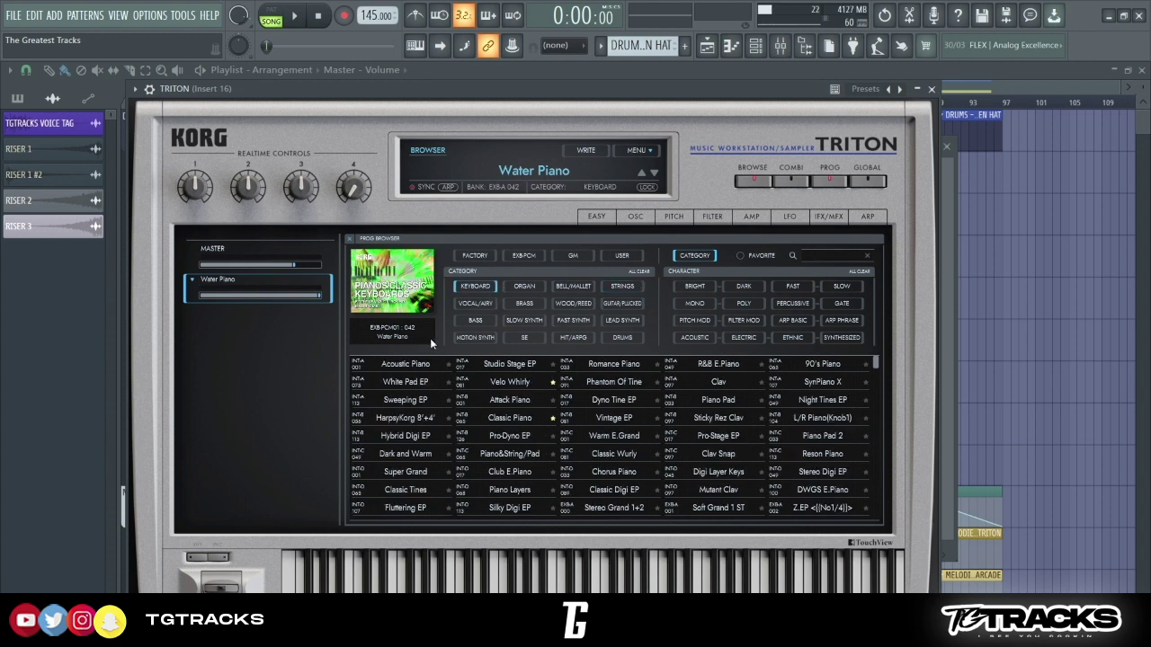
pyautogui.click(519, 383)
pyautogui.click(510, 417)
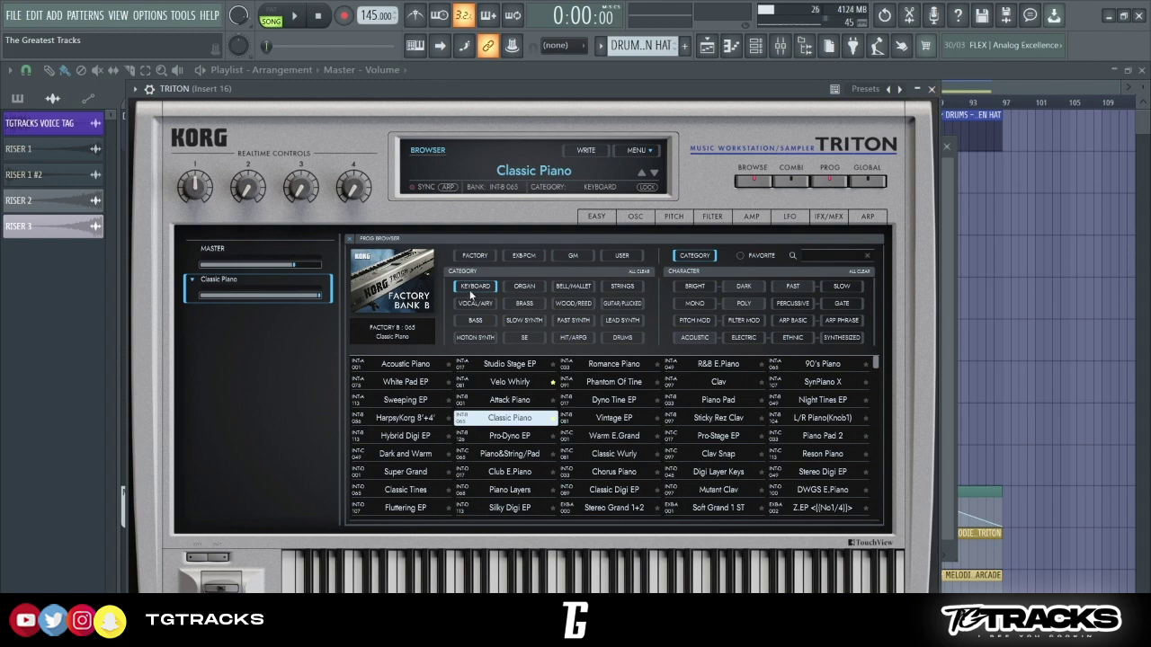
# - Close the Triton instrument and open the piano roll of the TRITON channel
pyautogui.click(932, 88)
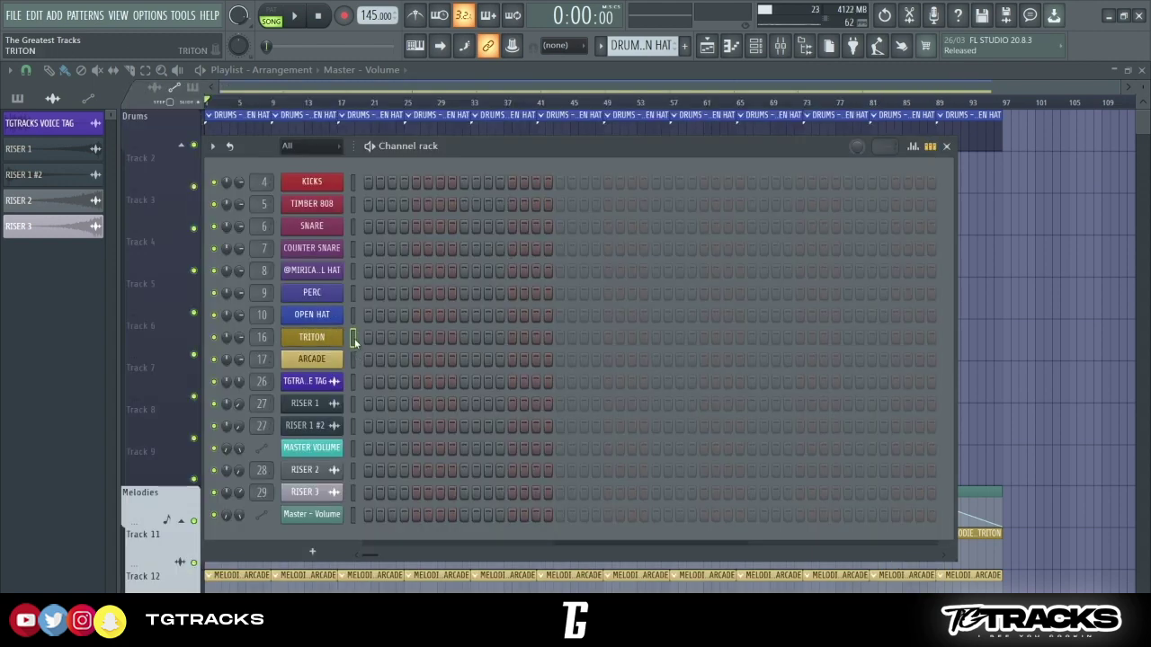
pyautogui.press('F7')
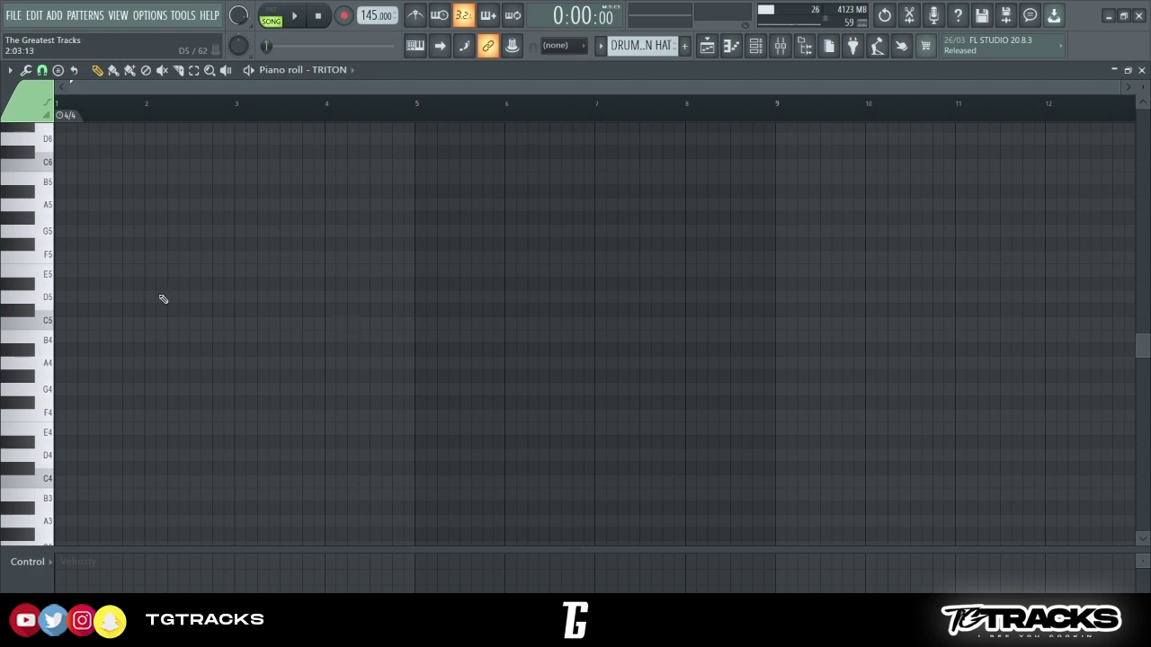
pyautogui.scroll(3, 40, 414)
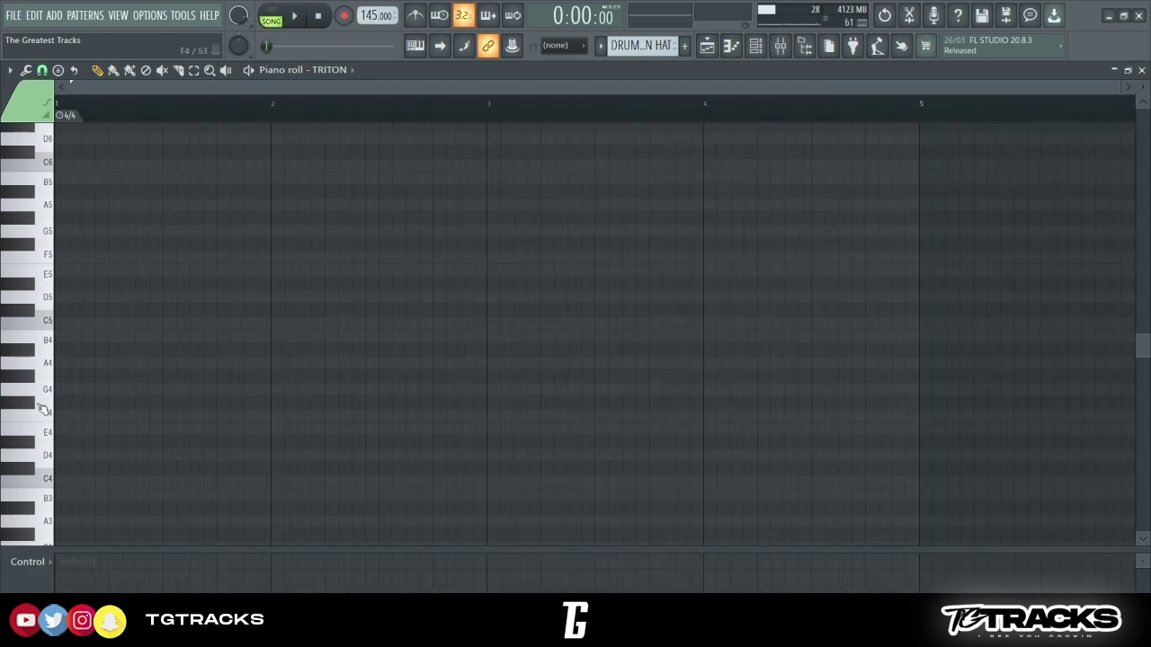
pyautogui.moveTo(59, 469)
pyautogui.mouseDown()
pyautogui.moveTo(36, 458)
pyautogui.moveTo(220, 467)
pyautogui.mouseUp()
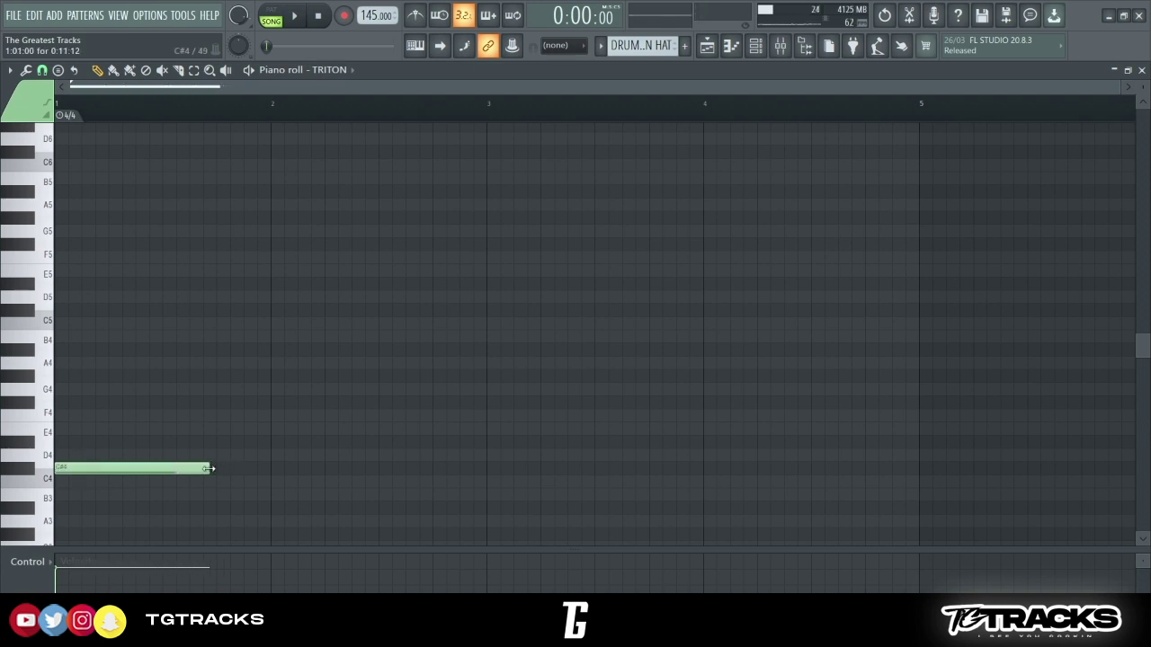
pyautogui.click(166, 467)
pyautogui.click(63, 389)
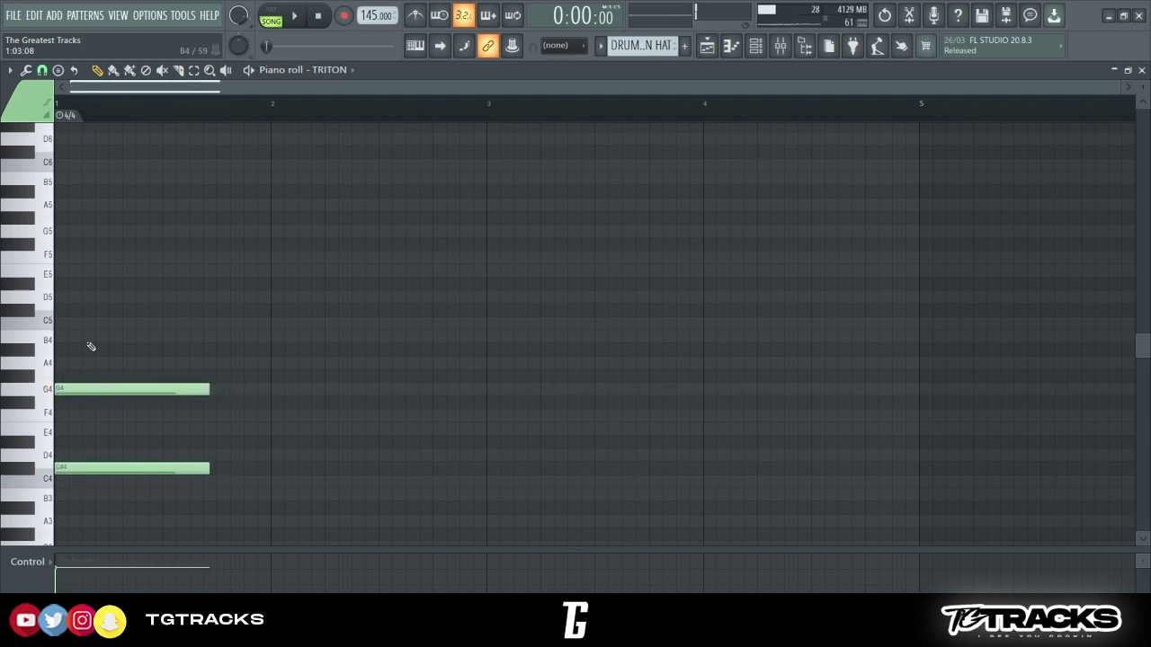
pyautogui.moveTo(90, 341); pyautogui.dragTo(90, 363)
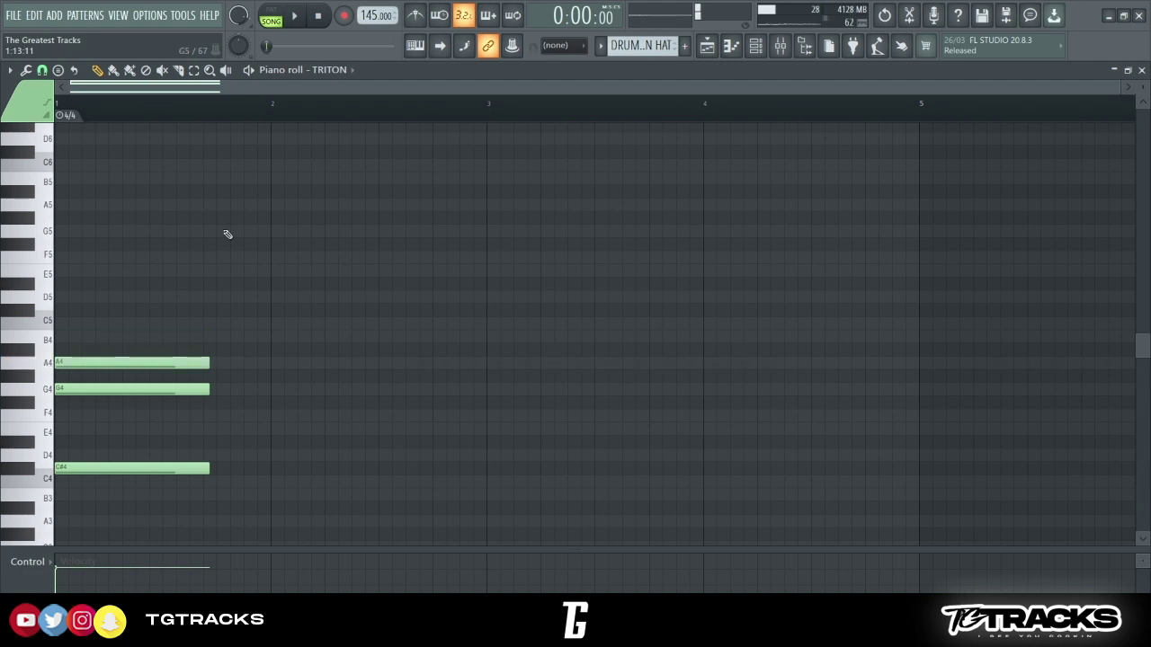
pyautogui.press('space')
pyautogui.press('space')
pyautogui.rightClick(88, 363)
pyautogui.rightClick(92, 389)
pyautogui.rightClick(99, 466)
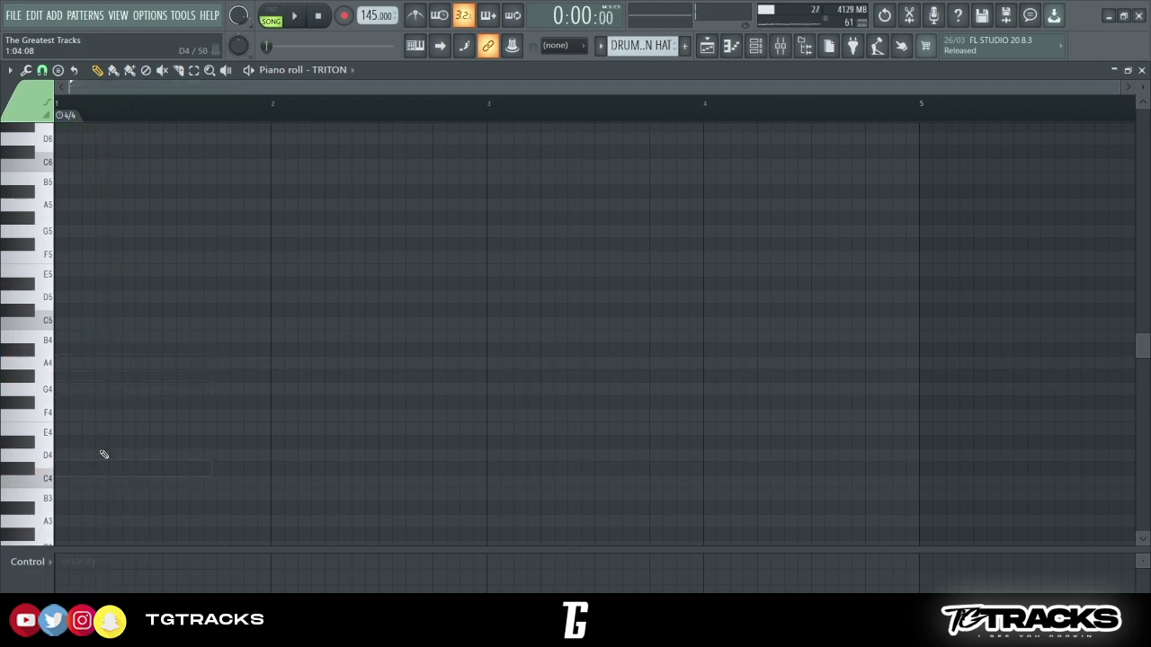
# - Place a D#4, G#4 and C#5 chord at the start of bar 1 and play it back
pyautogui.click(57, 442)
pyautogui.click(51, 392)
pyautogui.click(56, 377)
pyautogui.moveTo(71, 324); pyautogui.dragTo(50, 301)
pyautogui.press('space')
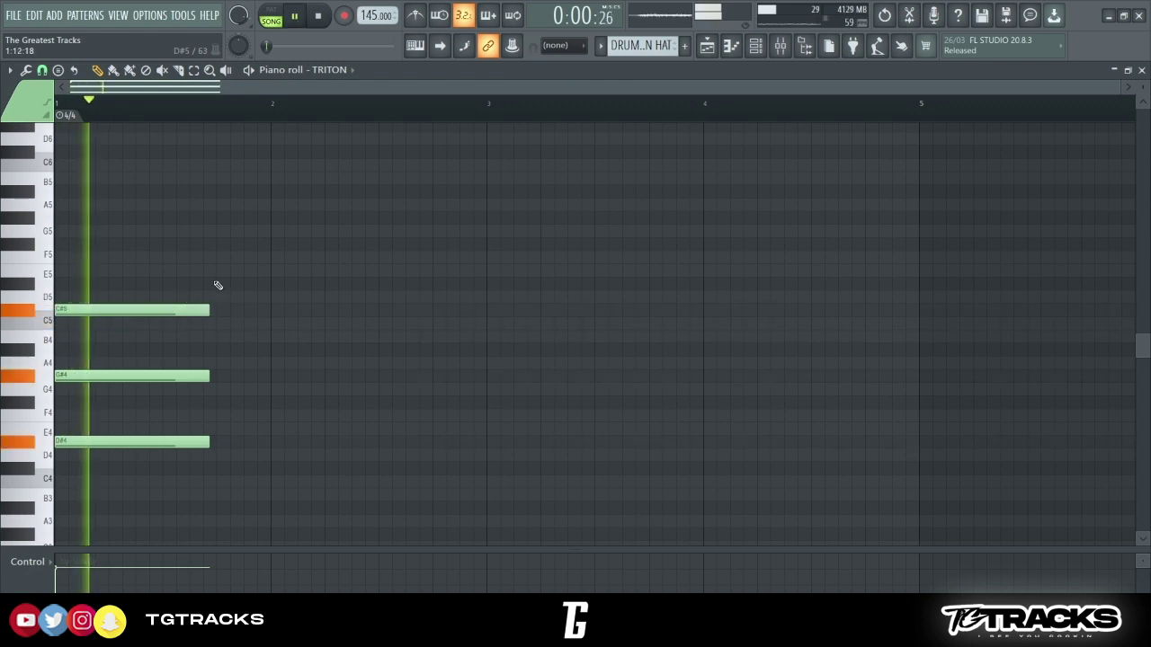
# - Quantize the chord to fill the whole of bar 1 and duplicate it into bar 2
pyautogui.moveTo(225, 244); pyautogui.dragTo(185, 494)
pyautogui.press('space')
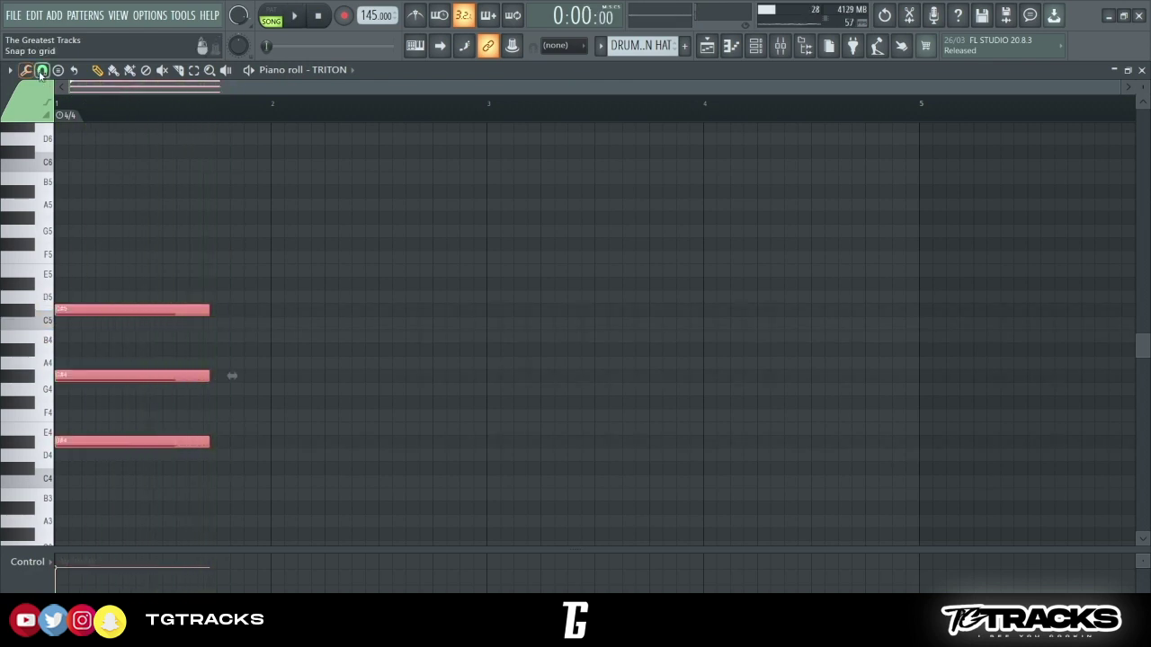
pyautogui.click(62, 260)
pyautogui.hotkey('ctrl', 'q')
pyautogui.moveTo(222, 251); pyautogui.dragTo(271, 445)
pyautogui.hotkey('ctrl', 'b')
pyautogui.keyDown('ctrl'); pyautogui.click(390, 218); pyautogui.keyUp('ctrl')
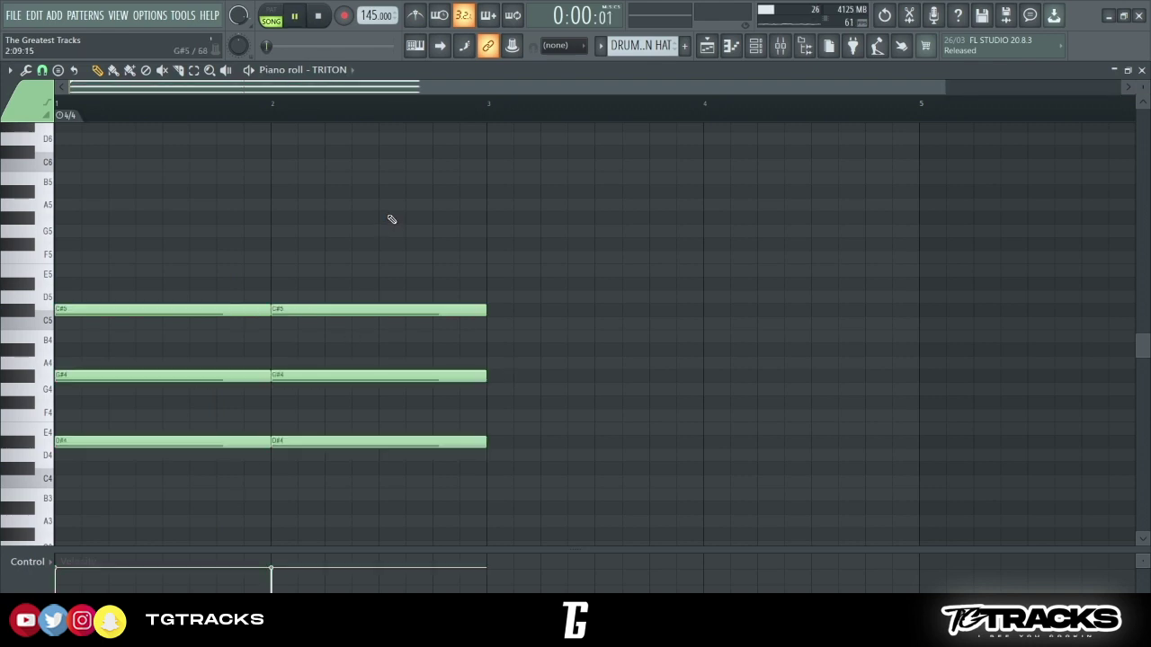
# - Raise the highest note of the bar 2 chord to E5 and audition the progression
pyautogui.press('space')
pyautogui.press('space')
pyautogui.moveTo(306, 309); pyautogui.dragTo(304, 270)
pyautogui.press('space')
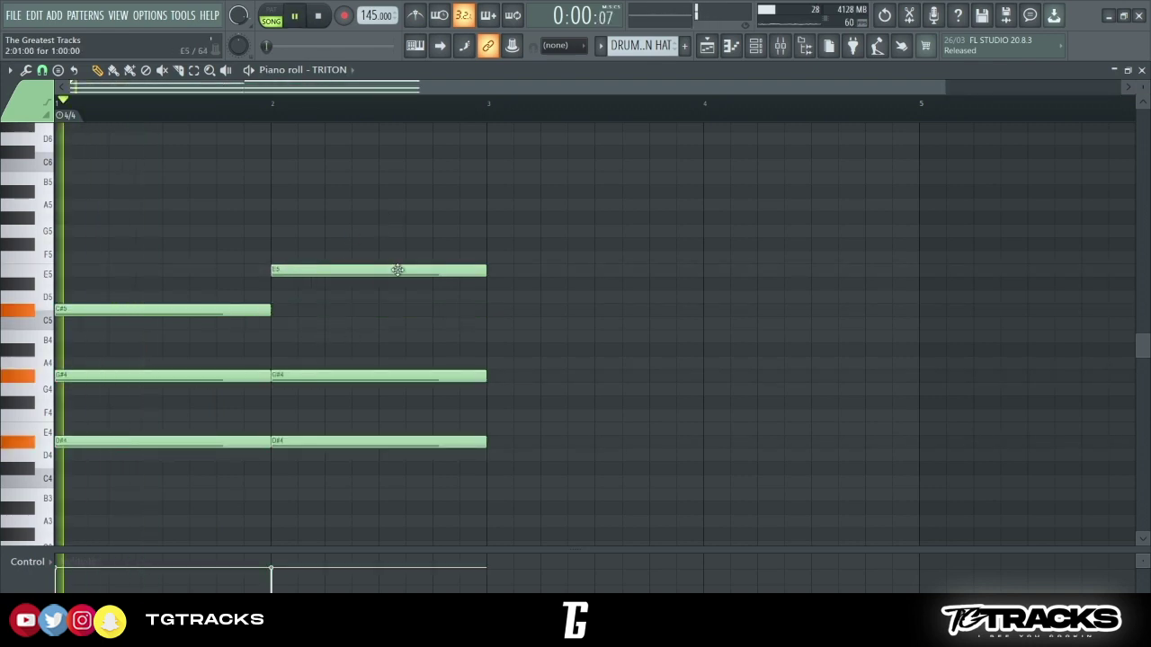
pyautogui.press('space')
# - Add a short E5 and a short D#5 at the end of bar 1, and shorten the C#5 to end before them
pyautogui.click(218, 268)
pyautogui.rightClick(230, 272)
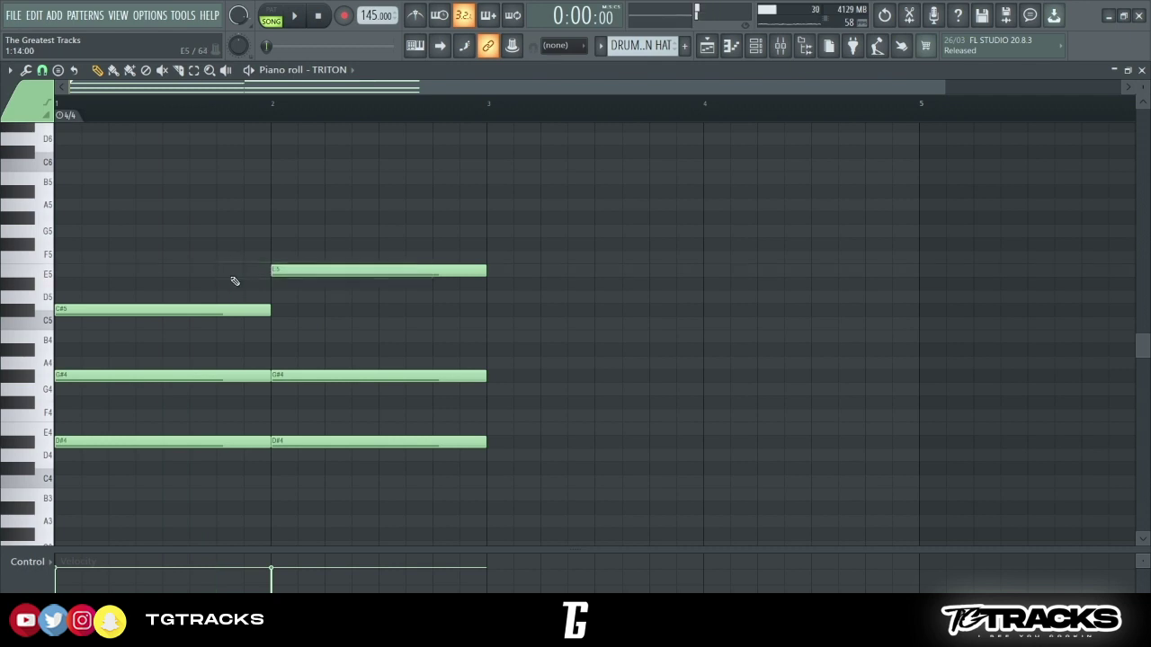
pyautogui.click(227, 271)
pyautogui.click(222, 260)
pyautogui.rightClick(229, 269)
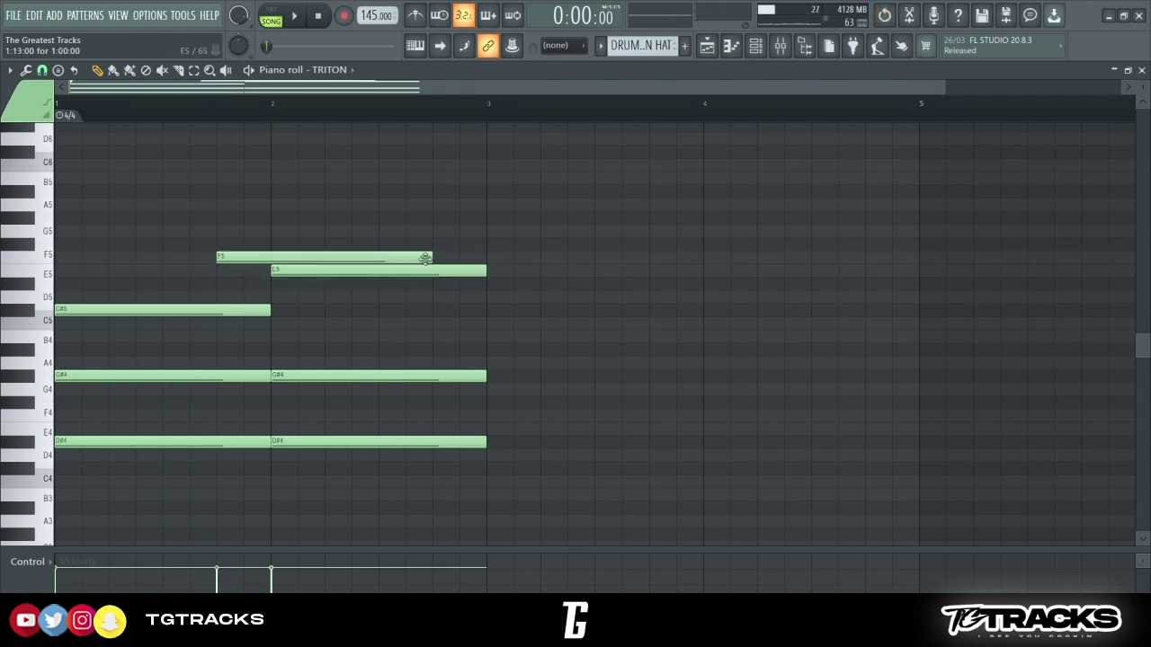
pyautogui.moveTo(425, 259); pyautogui.dragTo(226, 275)
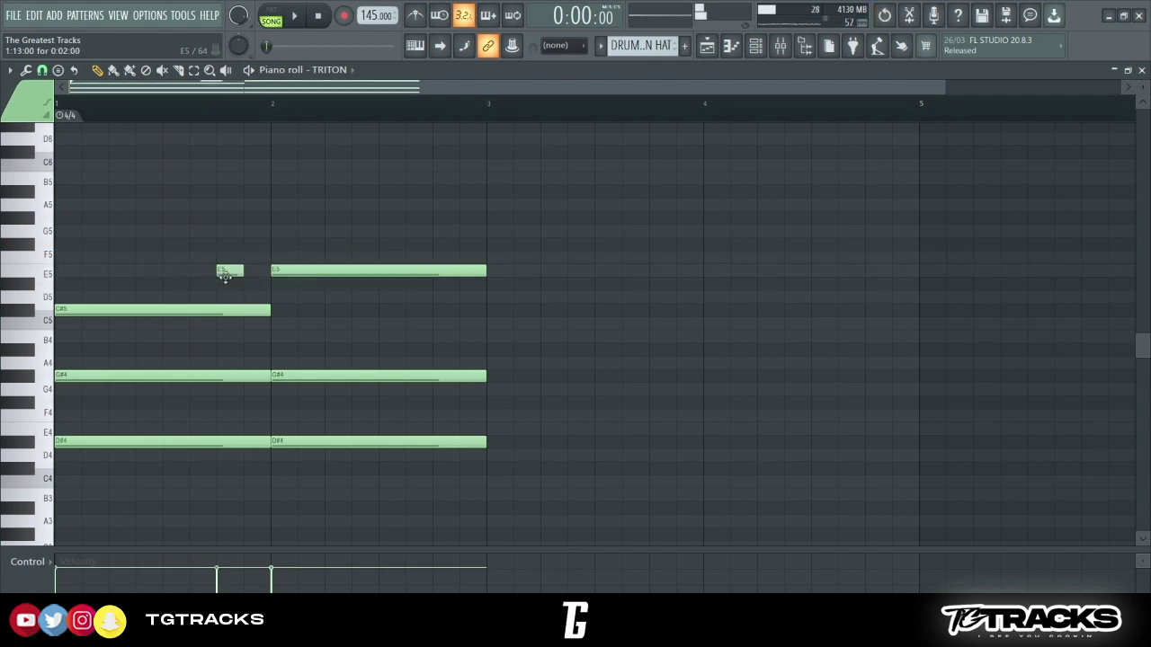
pyautogui.click(256, 284)
pyautogui.press('space')
pyautogui.moveTo(270, 310); pyautogui.dragTo(212, 310)
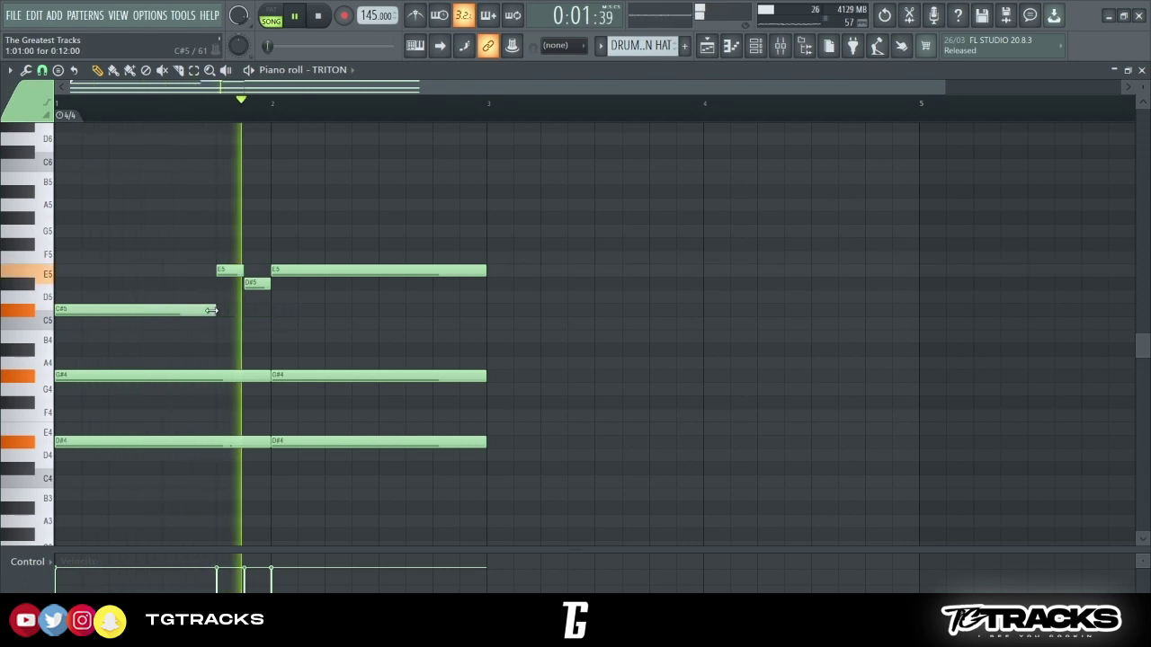
# - Shorten the E5 in bar 2 to three beats and fill the last beat with a short E5 and D#5
pyautogui.moveTo(286, 271)
pyautogui.mouseDown()
pyautogui.moveTo(291, 301)
pyautogui.moveTo(284, 259)
pyautogui.moveTo(288, 281)
pyautogui.mouseUp()
pyautogui.press('space')
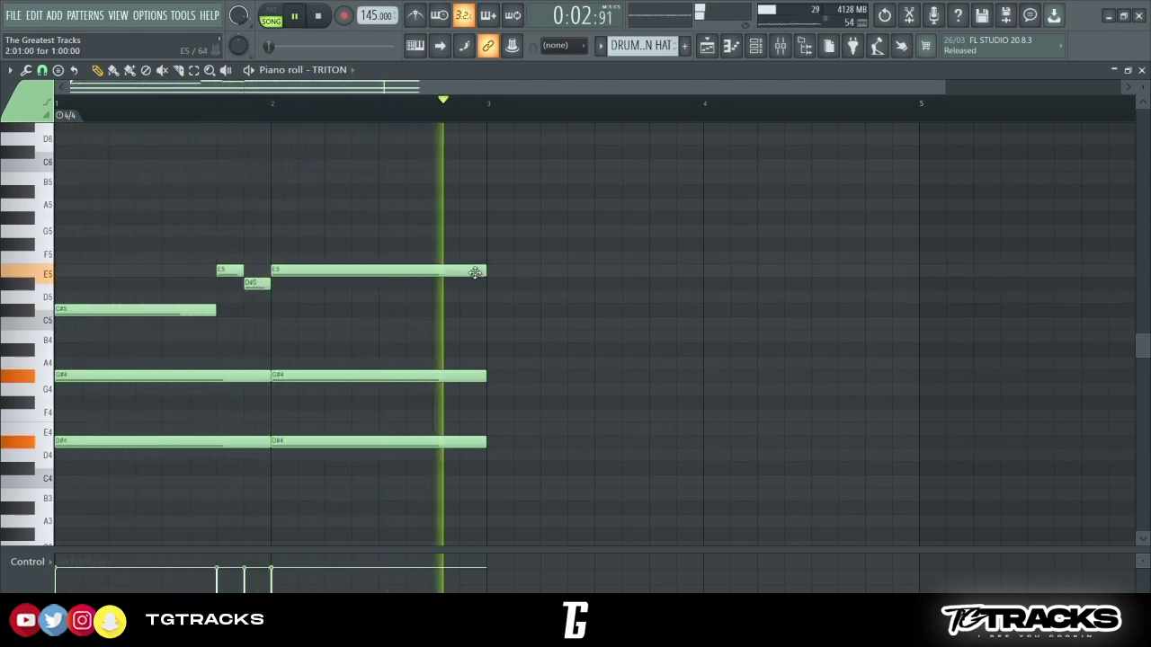
pyautogui.press('space')
pyautogui.moveTo(477, 273); pyautogui.dragTo(432, 272)
pyautogui.click(256, 295)
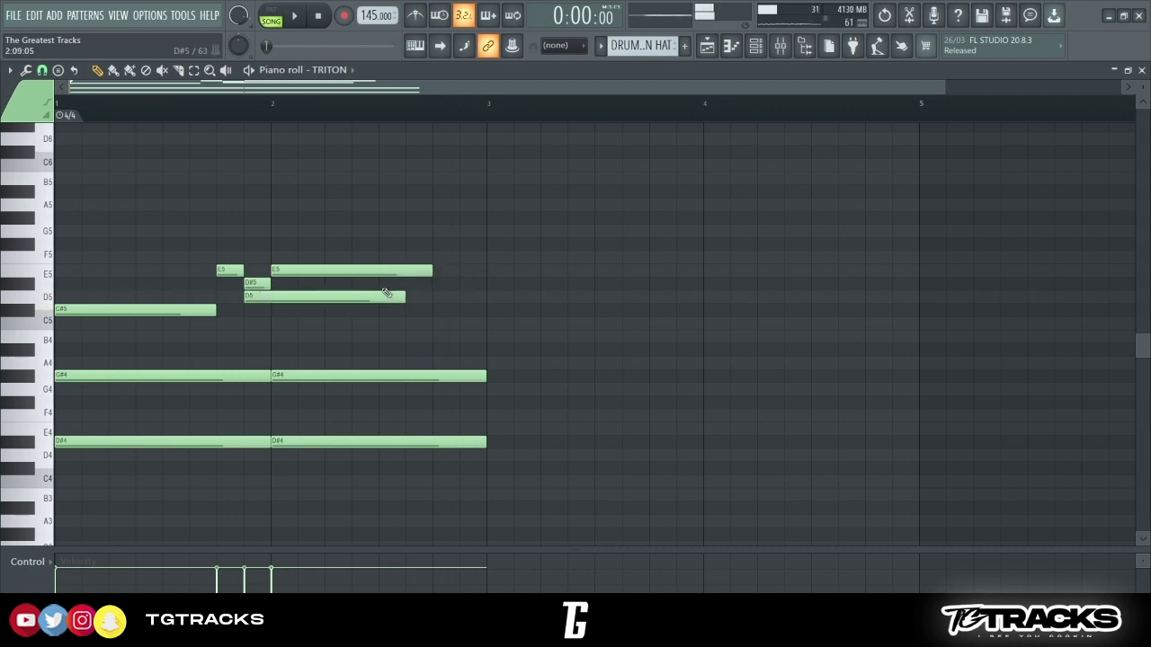
pyautogui.hotkey('ctrl', 'z')
pyautogui.click(439, 271)
pyautogui.click(460, 283)
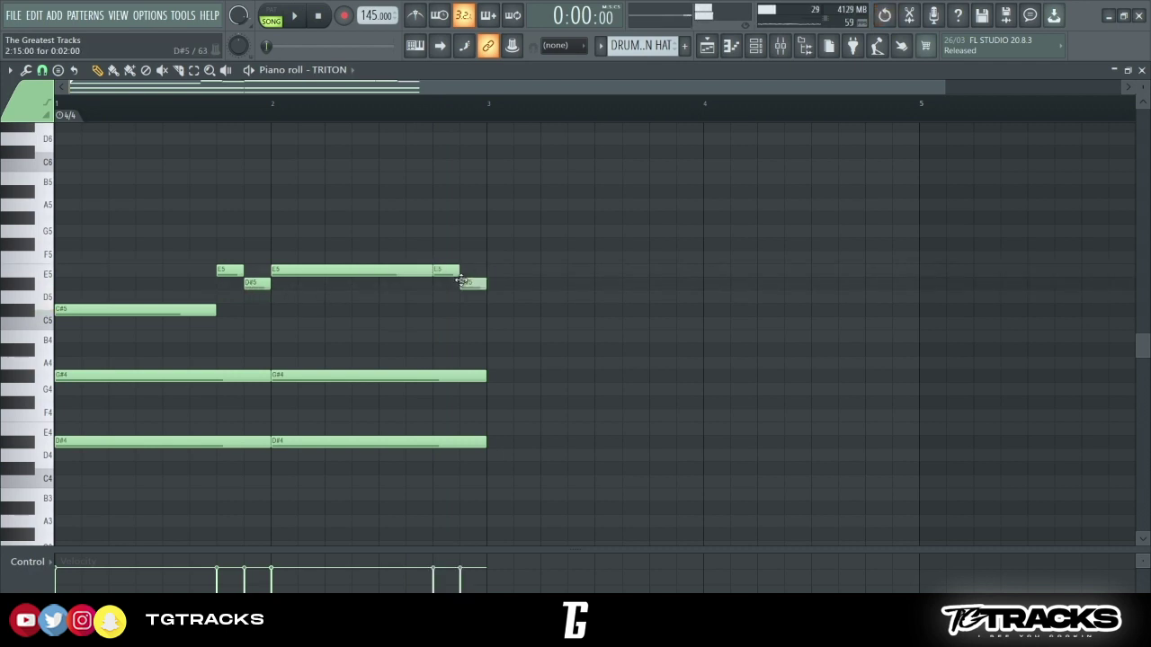
# - Add a one-bar chord of E4, A4 and C#5 in bar 3 and play the pattern back
pyautogui.click(493, 363)
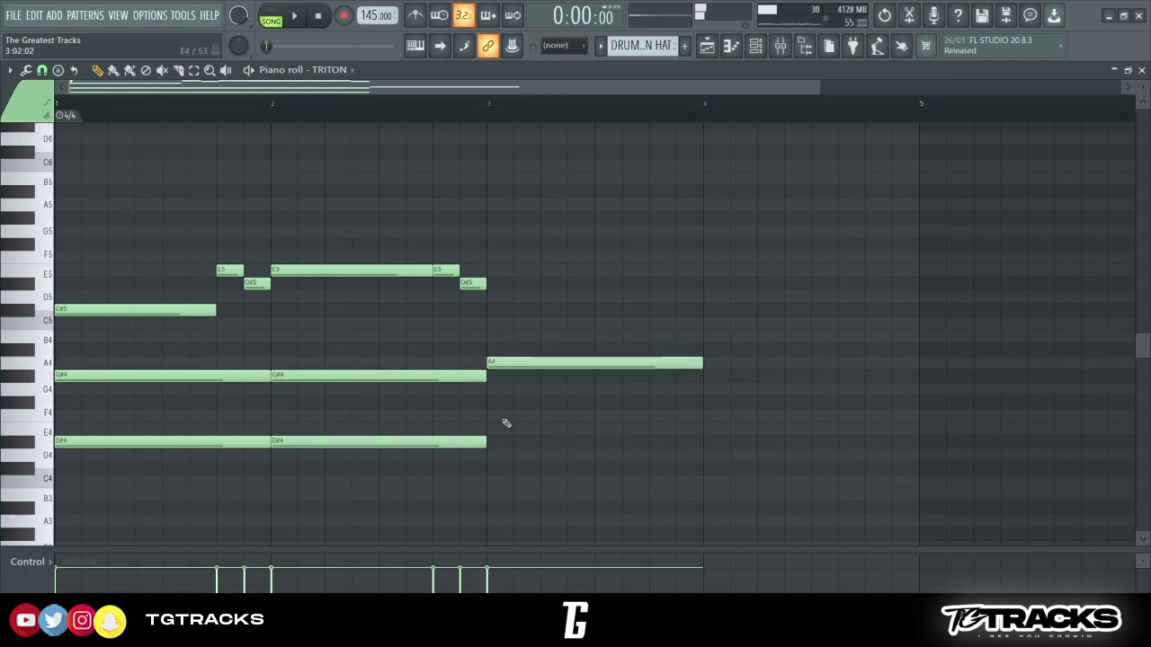
pyautogui.click(493, 428)
pyautogui.click(488, 309)
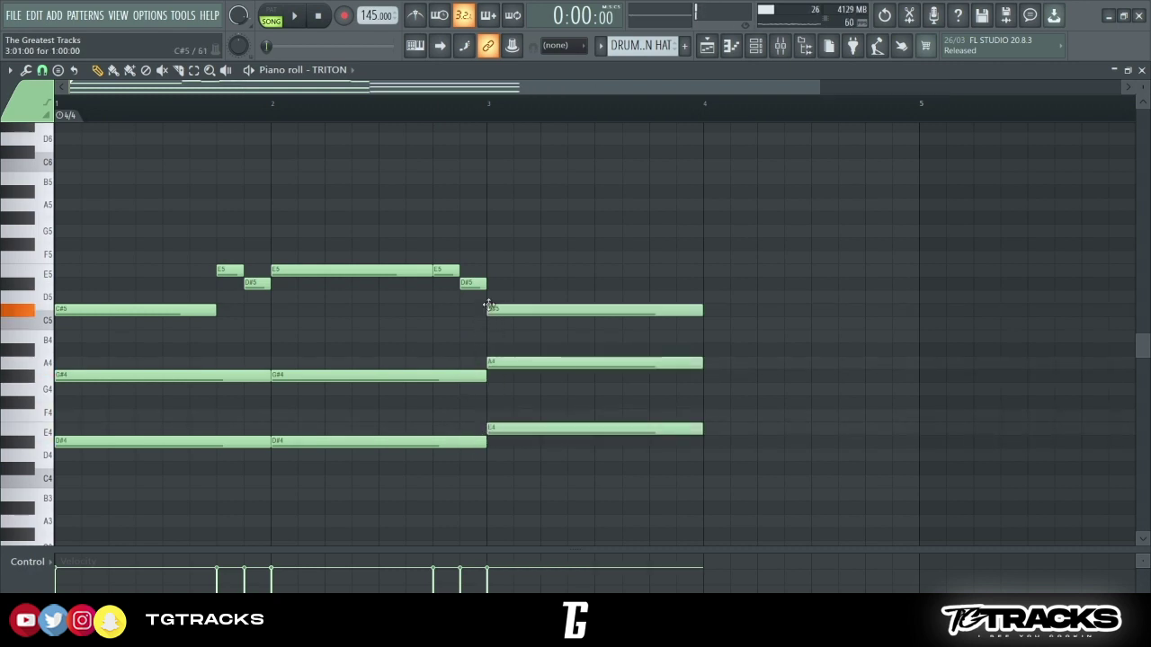
pyautogui.press('space')
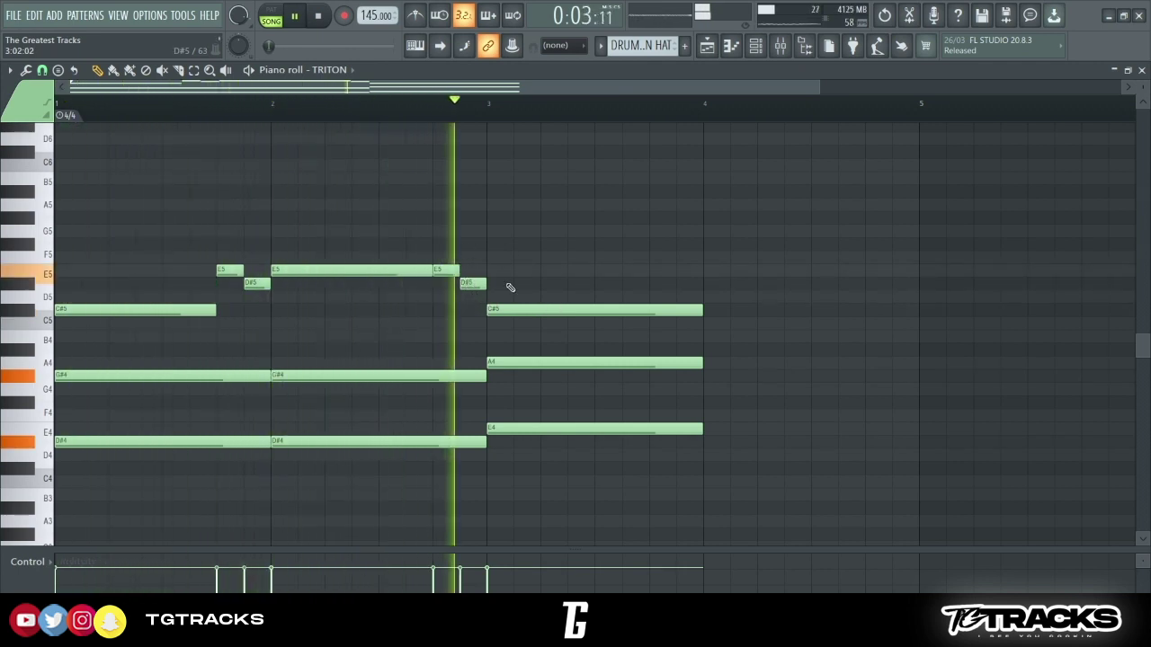
pyautogui.press('space')
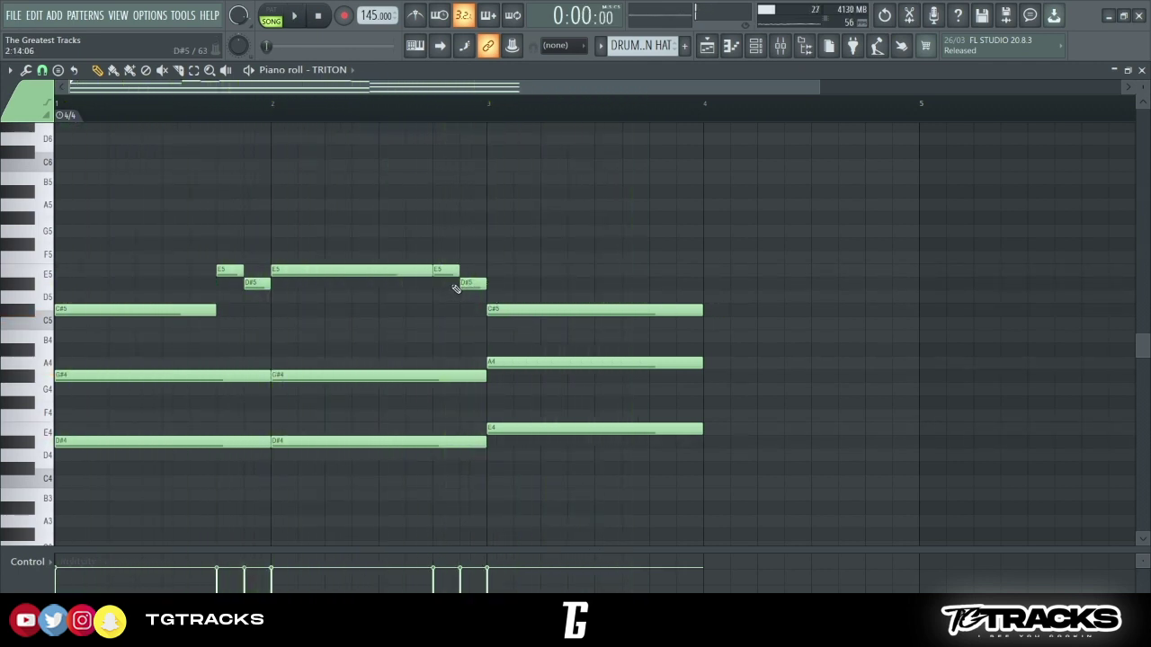
# - Copy the E5, E5, D#5 melody from bar 2 into bar 4 and audition the pattern
pyautogui.moveTo(479, 247); pyautogui.dragTo(742, 265)
pyautogui.click(572, 257)
pyautogui.press('space')
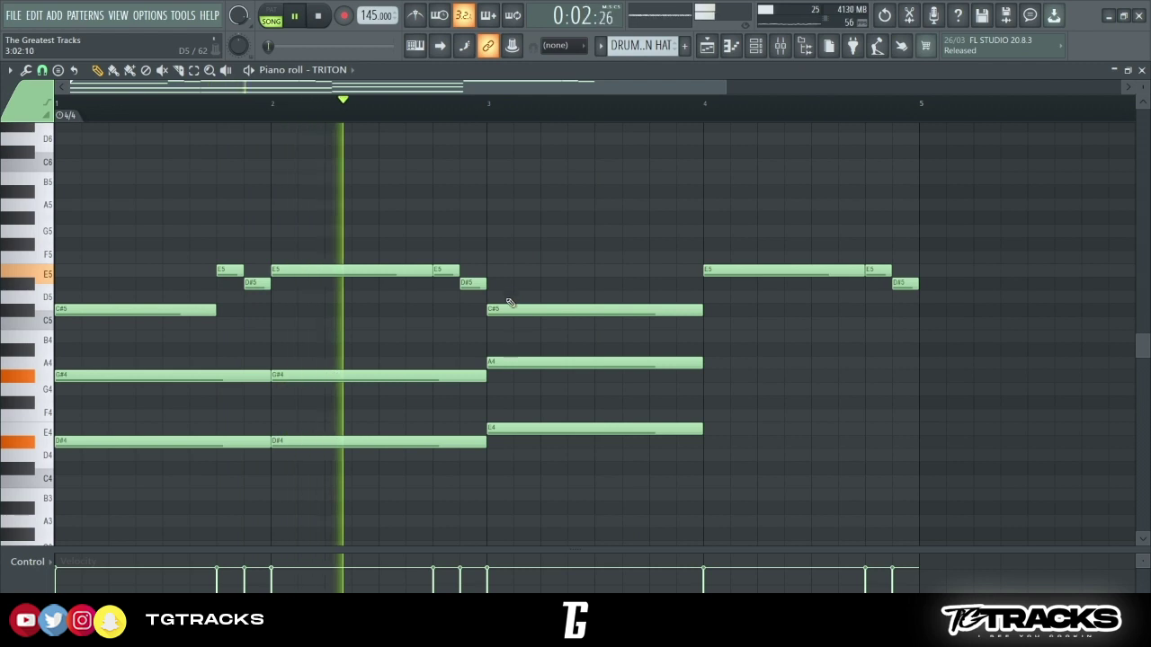
pyautogui.moveTo(550, 278); pyautogui.dragTo(604, 456)
pyautogui.moveTo(411, 304); pyautogui.dragTo(390, 489)
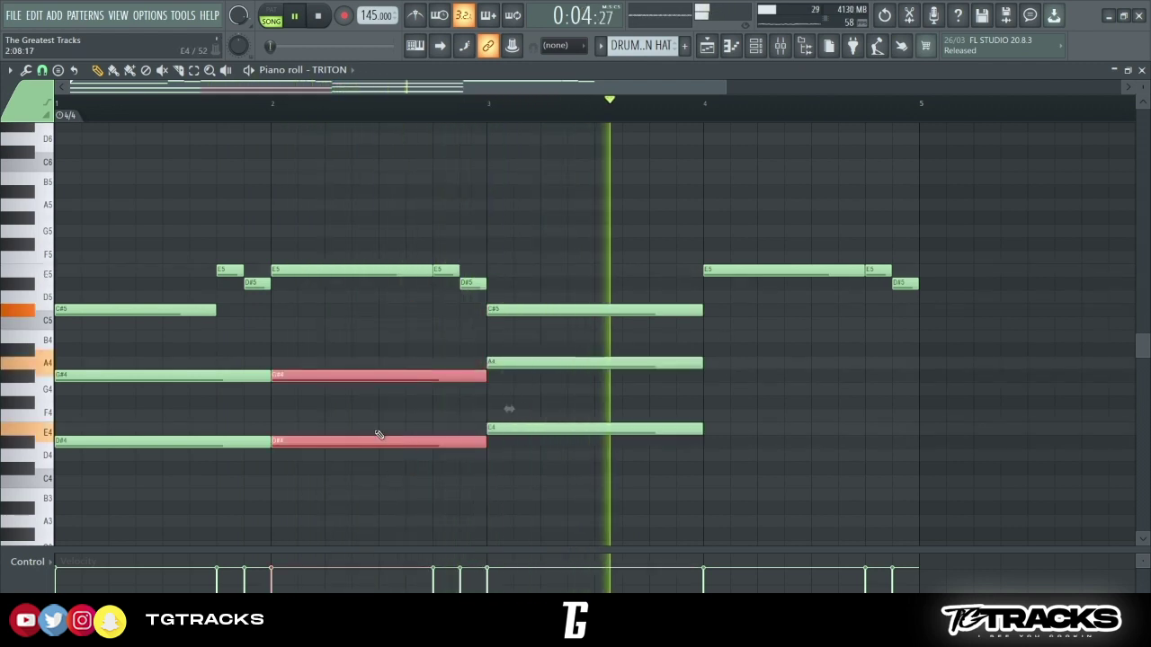
pyautogui.press('space')
# - Add a short E5 followed by a short D#5 over the last beat of bar 3
pyautogui.rightClick(683, 280)
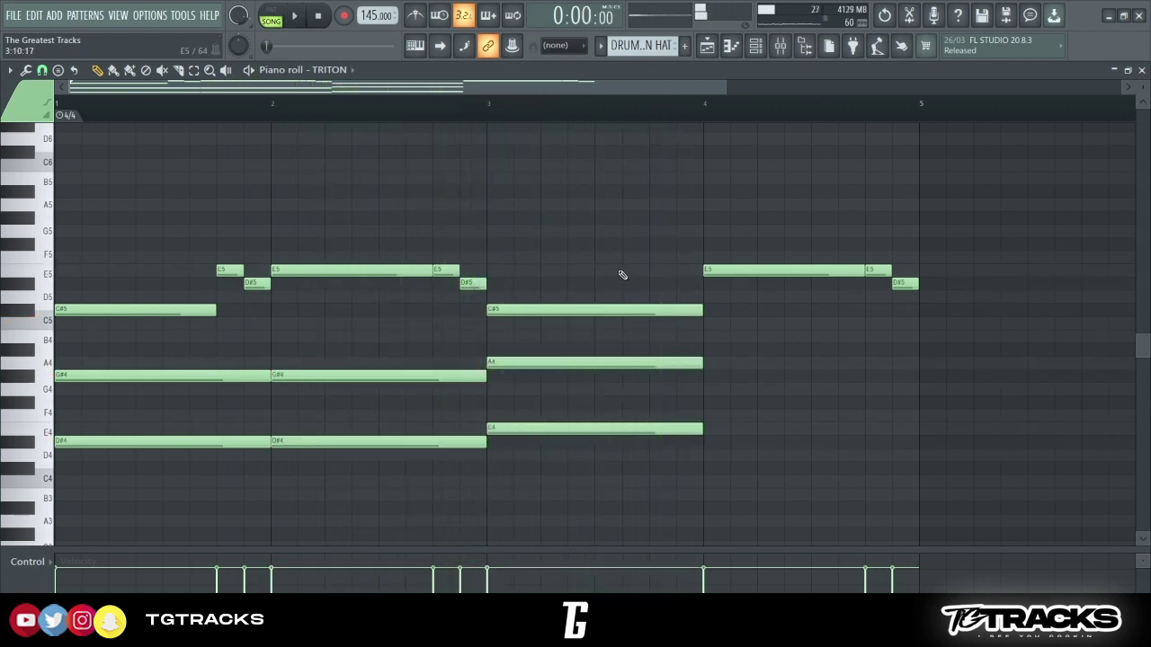
pyautogui.click(657, 270)
pyautogui.click(685, 283)
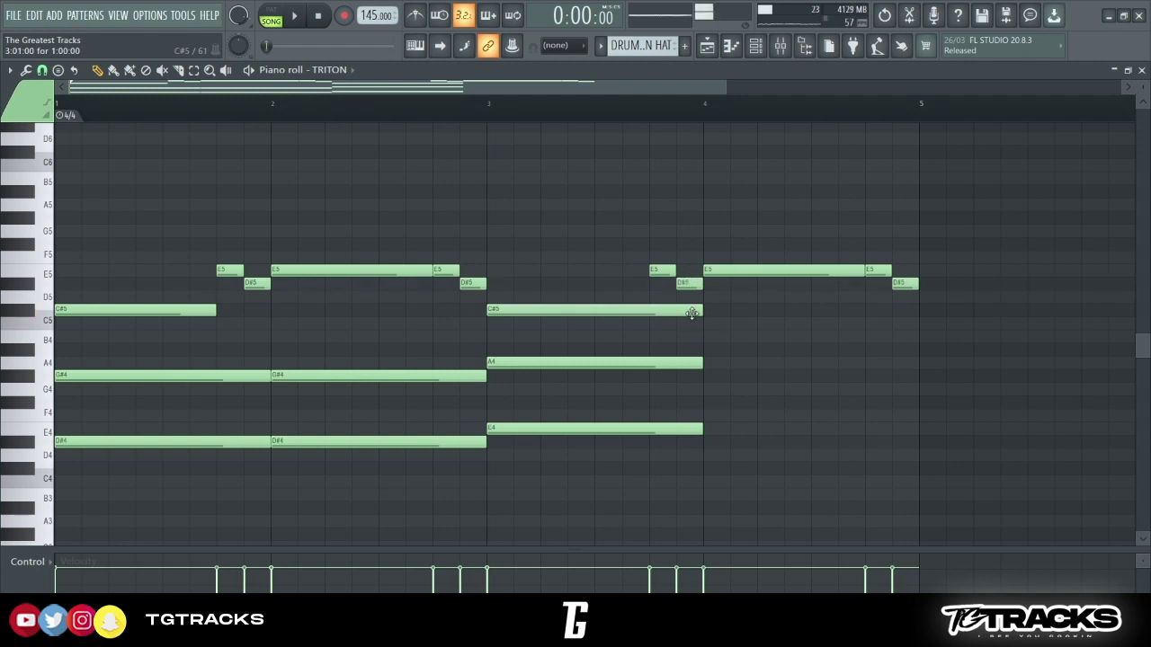
# - Add a descending line of one-beat notes A4, G#4, E4 and D#4 across bar 4
pyautogui.click(706, 363)
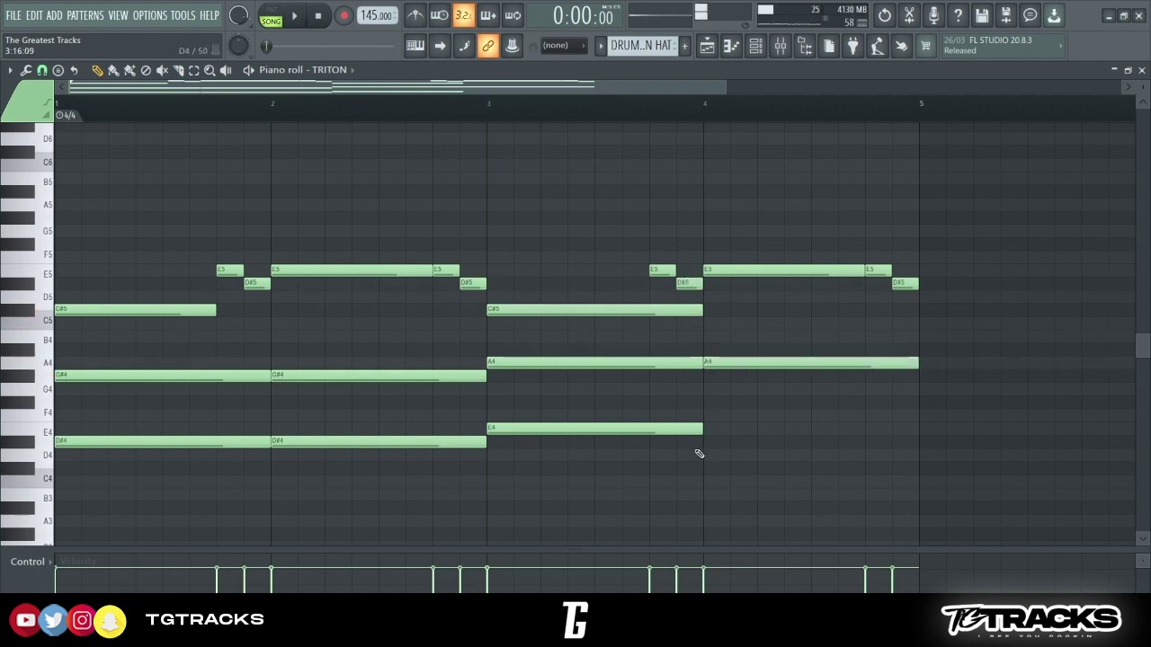
pyautogui.moveTo(906, 361); pyautogui.dragTo(758, 368)
pyautogui.click(762, 376)
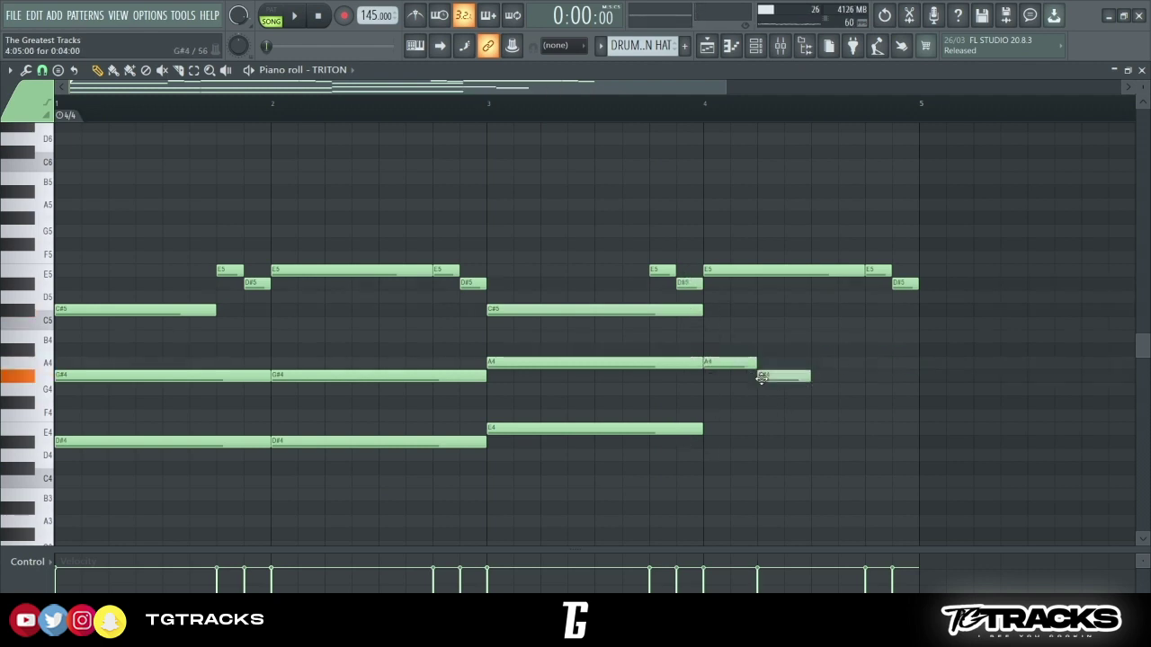
pyautogui.click(813, 428)
pyautogui.click(868, 440)
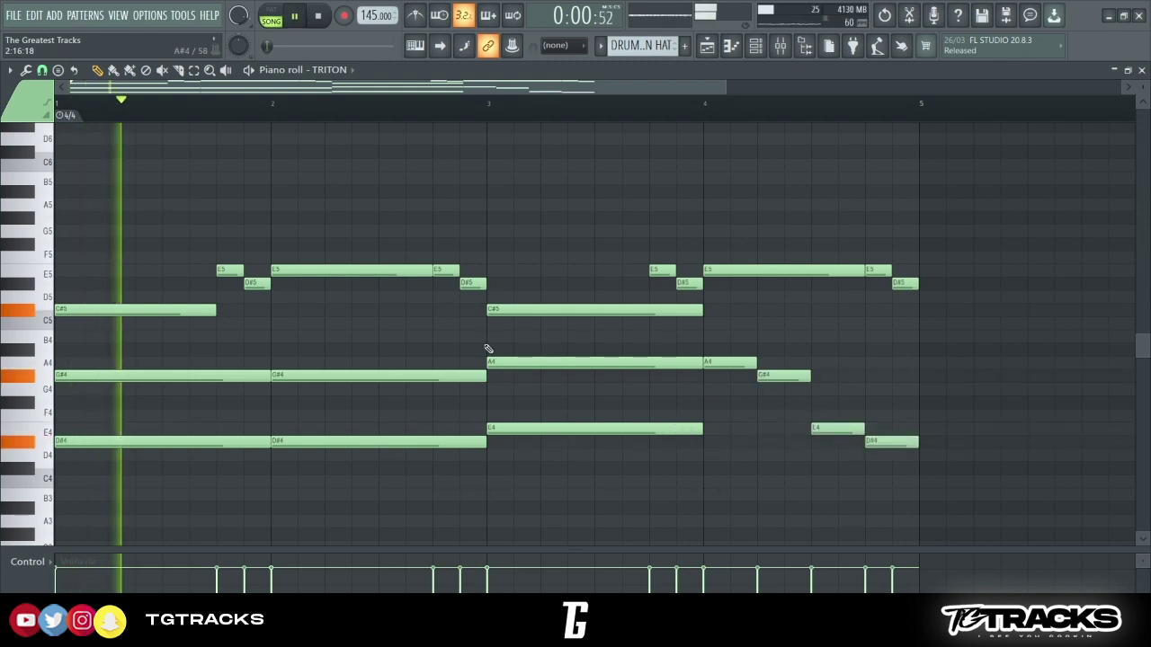
# - Add an E4 at the start of bar 4, lasting two beats under the A4 and G#4
pyautogui.click(719, 428)
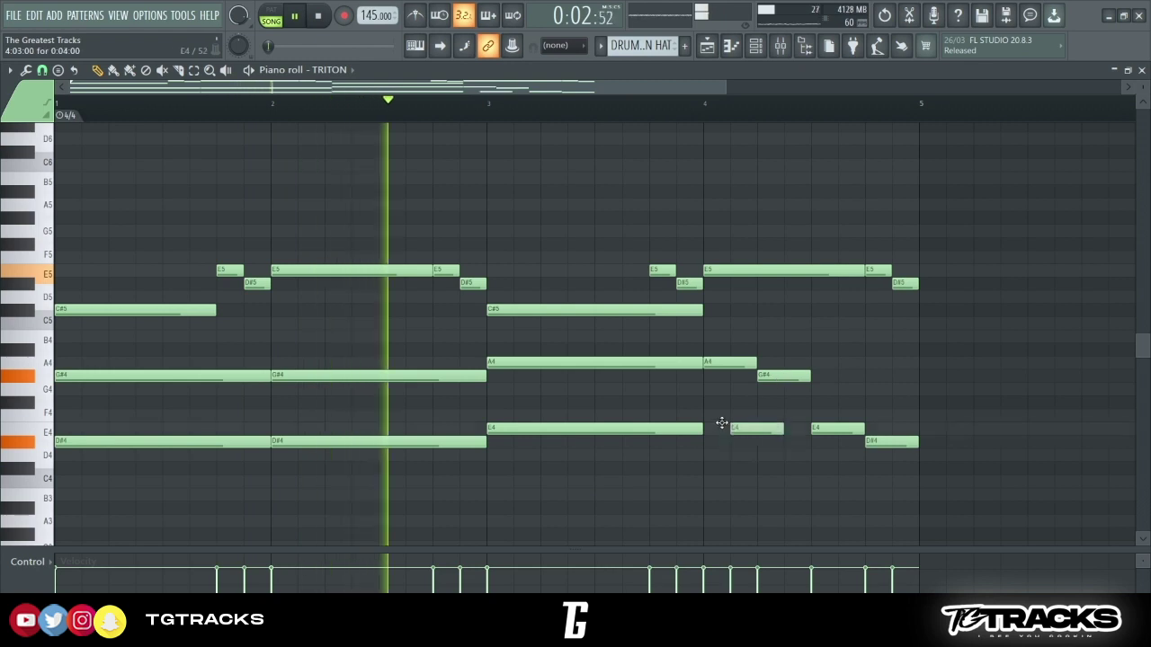
pyautogui.moveTo(757, 428); pyautogui.dragTo(796, 429)
pyautogui.keyDown('ctrl'); pyautogui.click(780, 429); pyautogui.keyUp('ctrl')
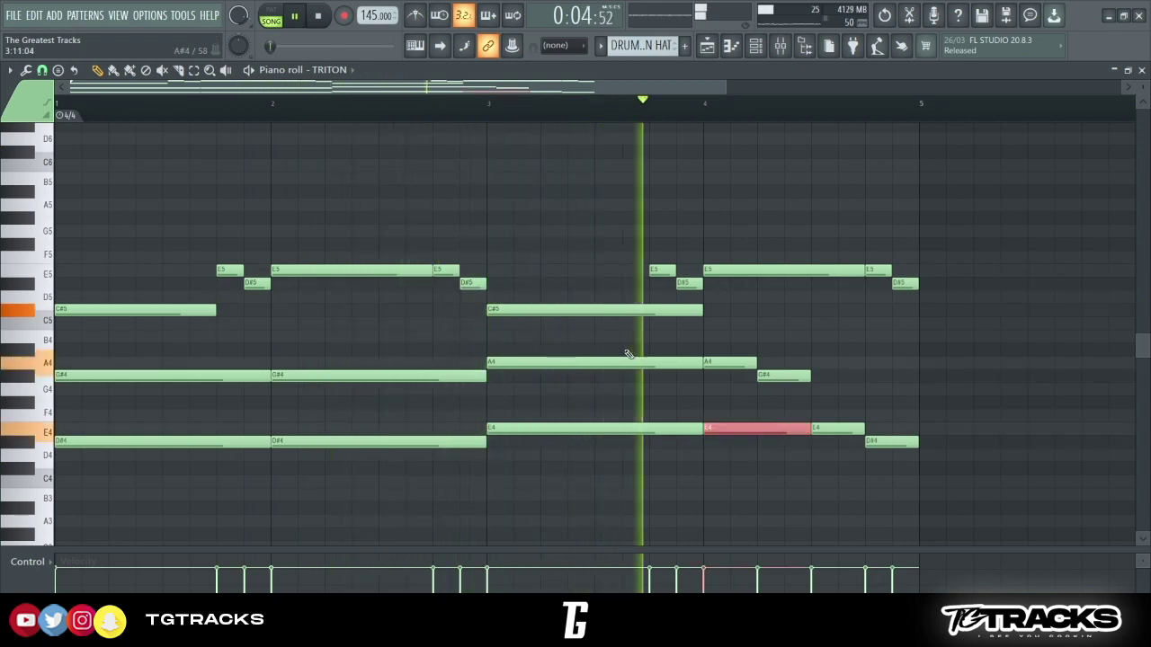
# - Lower the two-beat E4 at the start of bar 4 to D#4 and raise the bar's closing E4 and D#4 by two octaves
pyautogui.hotkey('shift', 'Down')
pyautogui.keyDown('ctrl'); pyautogui.click(825, 296); pyautogui.keyUp('ctrl')
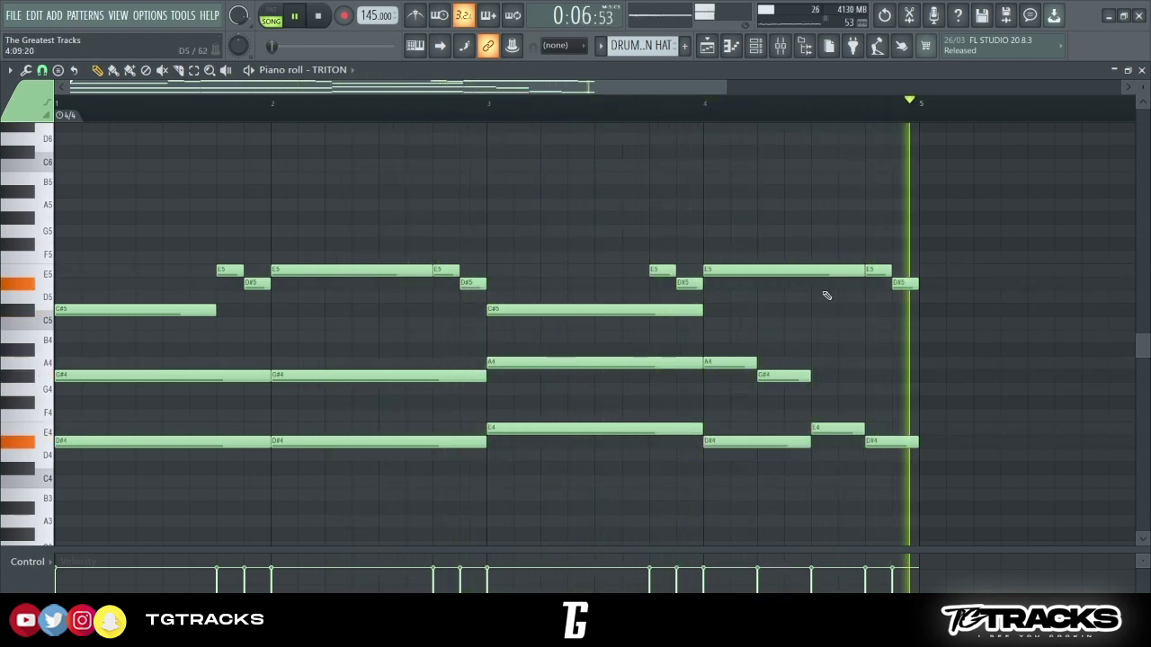
pyautogui.moveTo(962, 390); pyautogui.dragTo(814, 469)
pyautogui.hotkey('ctrl', 'Up')
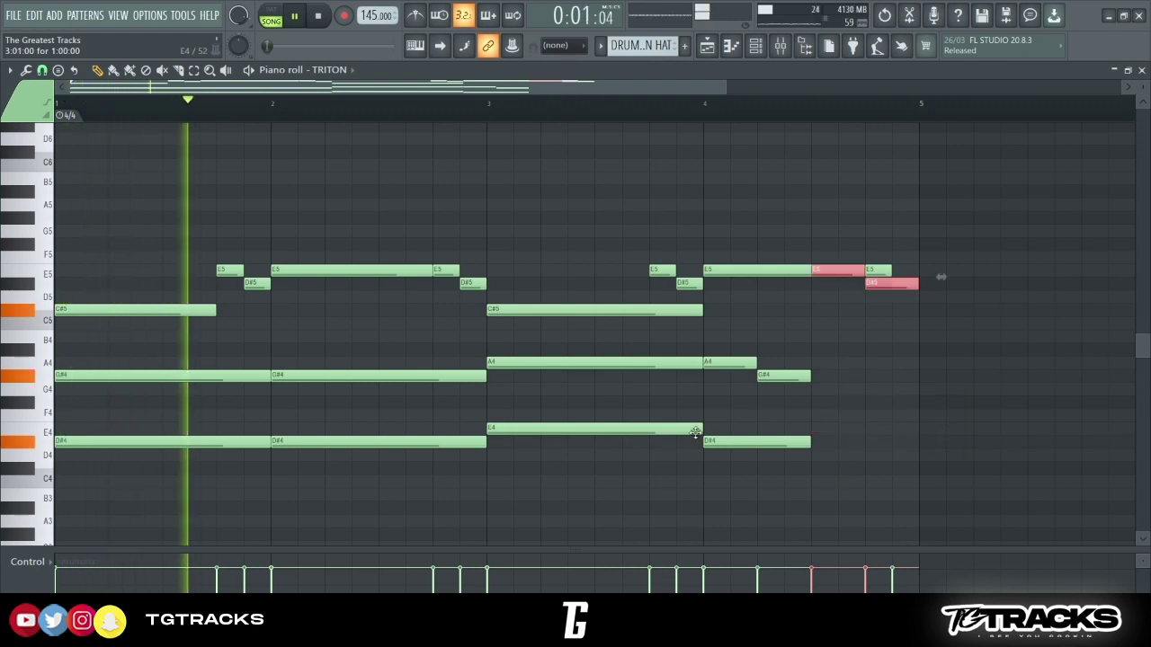
pyautogui.hotkey('ctrl', 'Up')
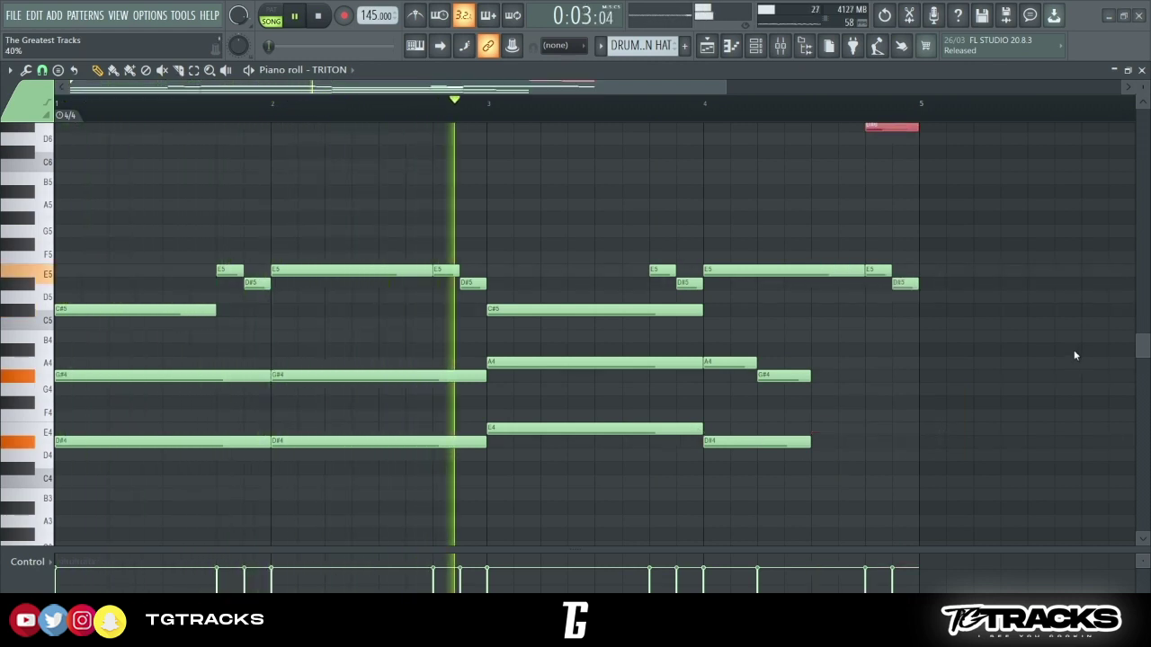
pyautogui.keyDown('ctrl'); pyautogui.click(865, 337); pyautogui.keyUp('ctrl')
# - Make the A4 and G#4 in bar 4 two beats long each, extend the D#4 across the whole bar, and audition the pattern
pyautogui.moveTo(845, 330); pyautogui.dragTo(793, 442)
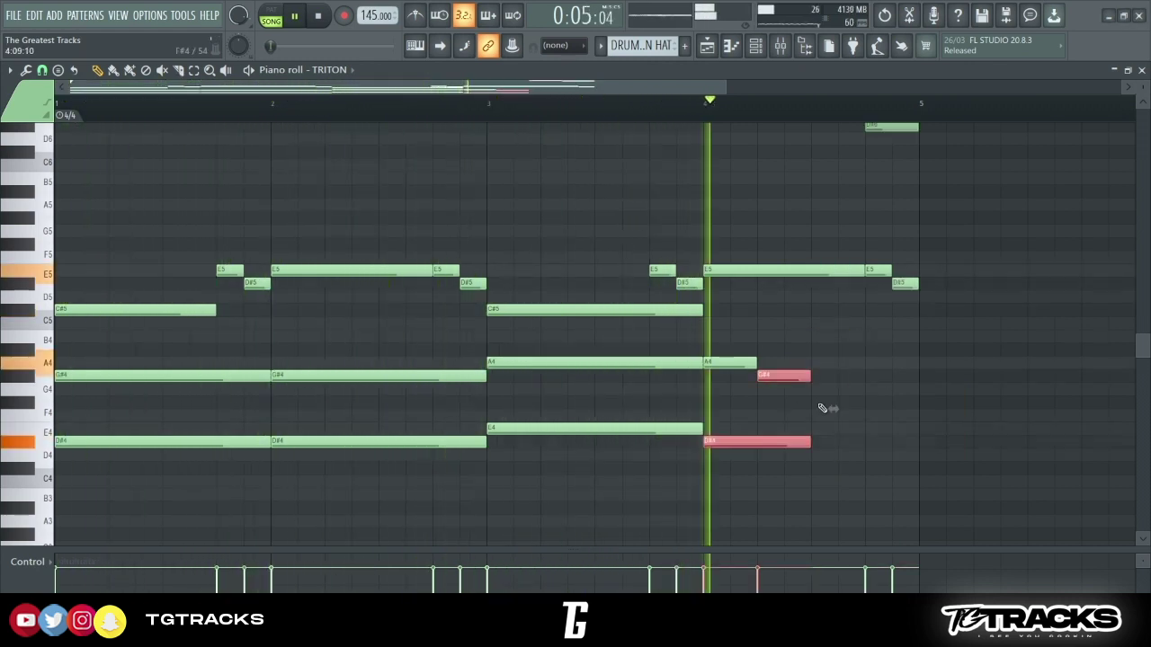
pyautogui.keyDown('ctrl'); pyautogui.click(824, 387); pyautogui.keyUp('ctrl')
pyautogui.press('space')
pyautogui.press('space')
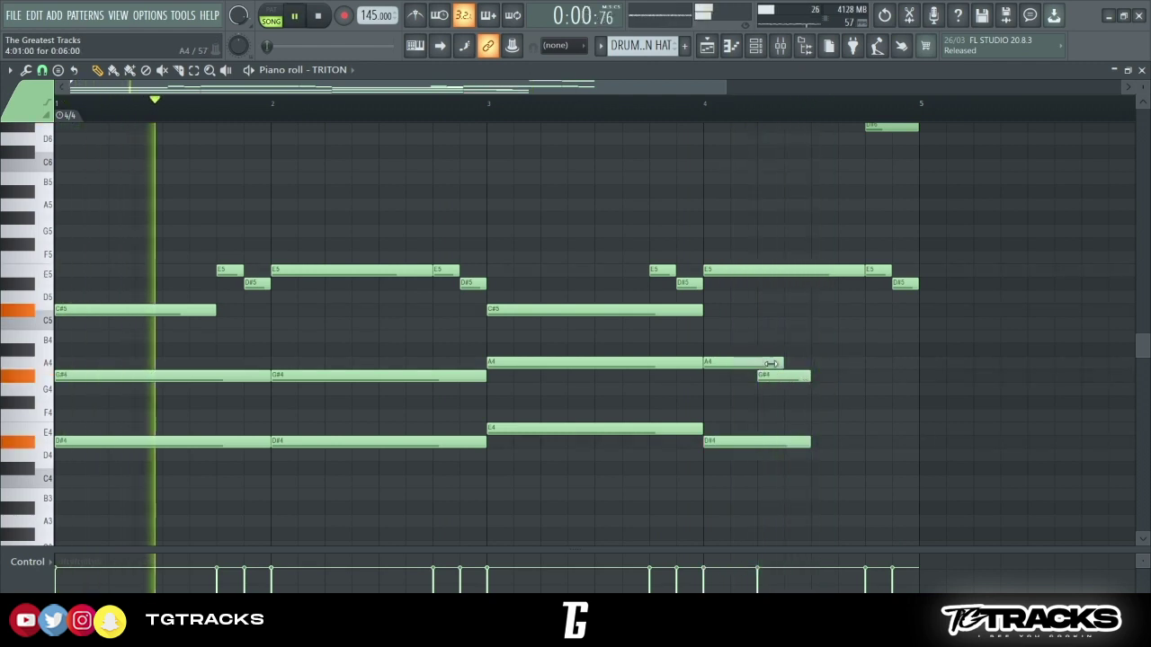
pyautogui.moveTo(772, 374); pyautogui.dragTo(917, 374)
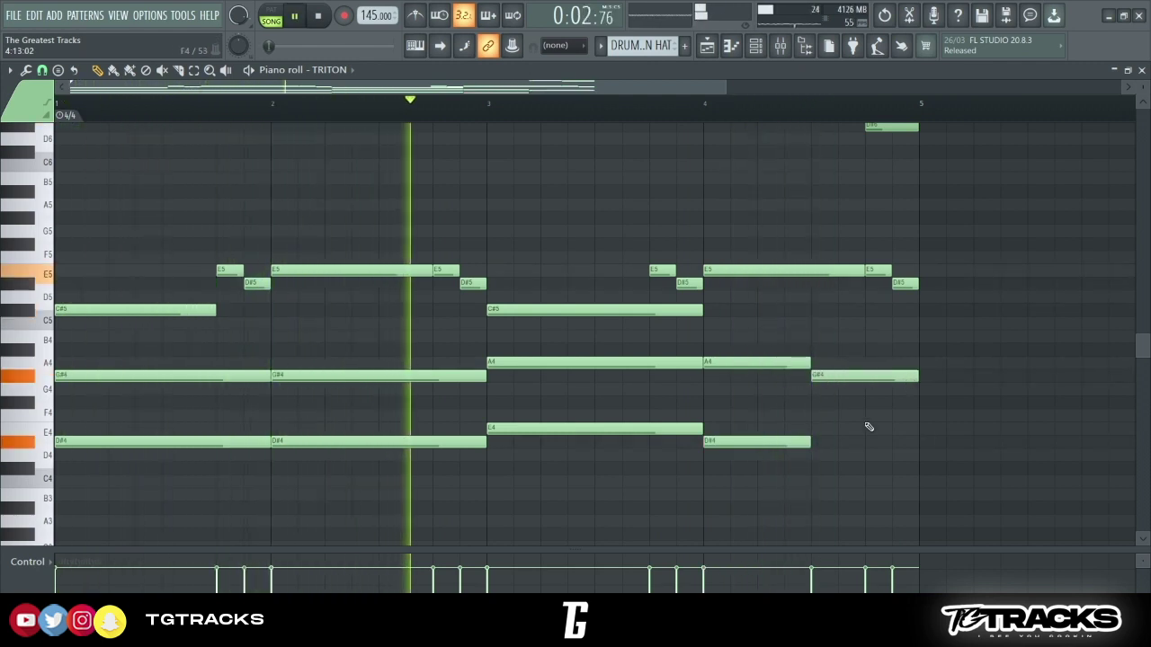
pyautogui.moveTo(808, 441); pyautogui.dragTo(917, 441)
pyautogui.scroll(2, 826, 245)
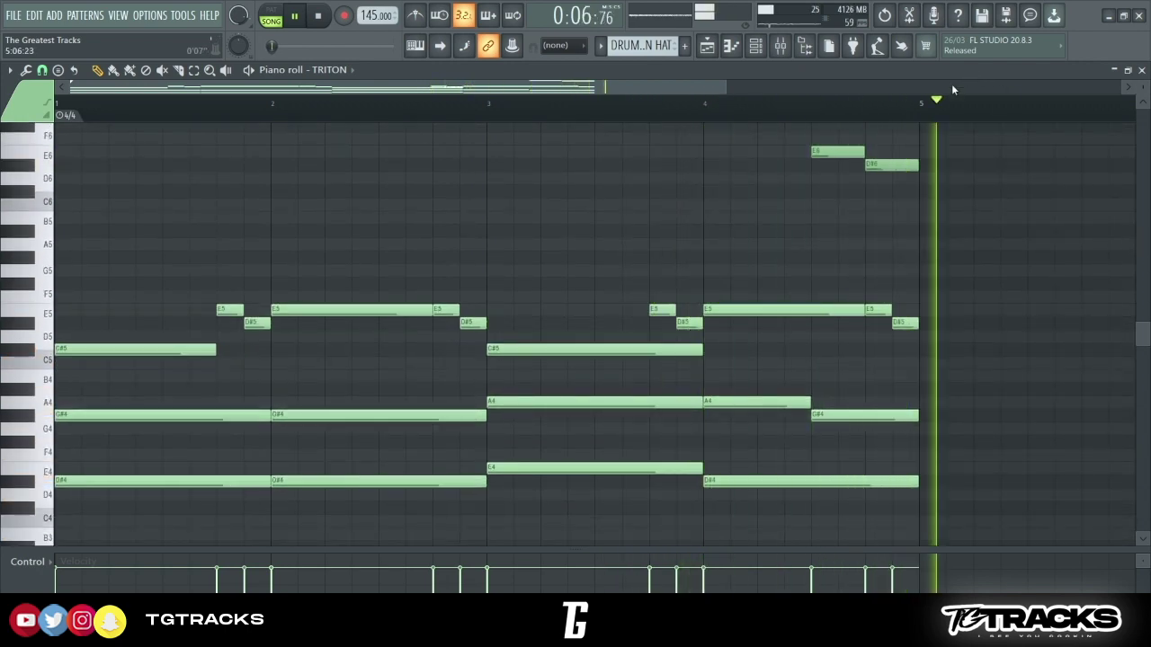
pyautogui.scroll(-2, 566, 184)
pyautogui.scroll(-1, 505, 304)
pyautogui.press('space')
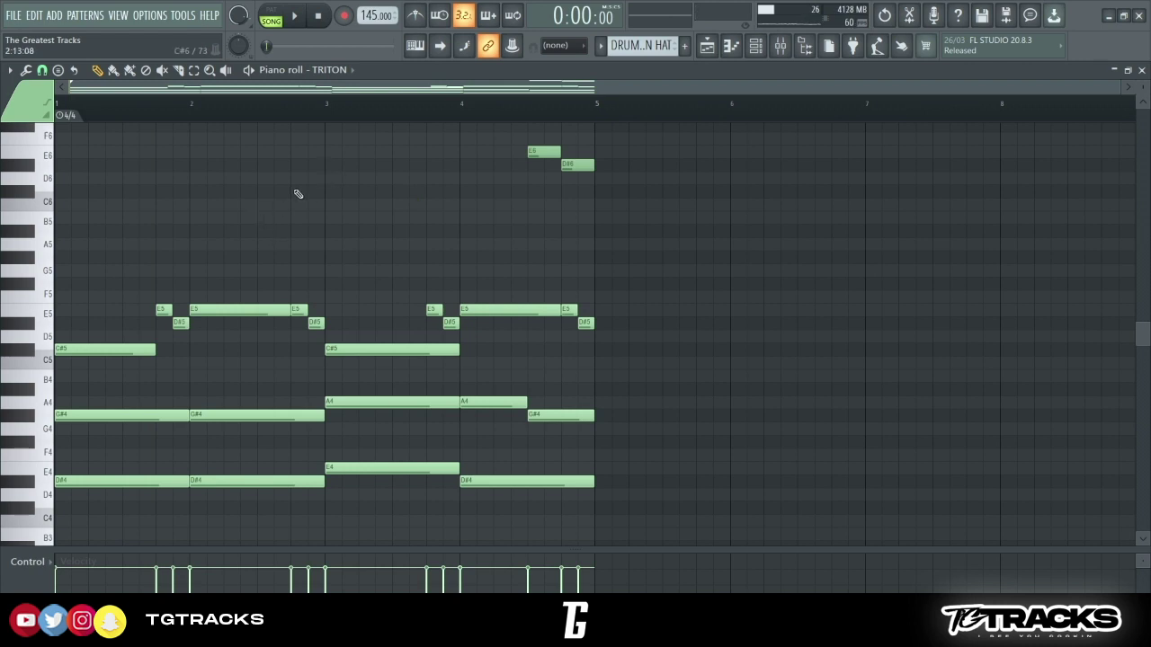
# - Apply a slight randomization to the pan and velocity of all notes in the pattern
pyautogui.hotkey('ctrl', 'a')
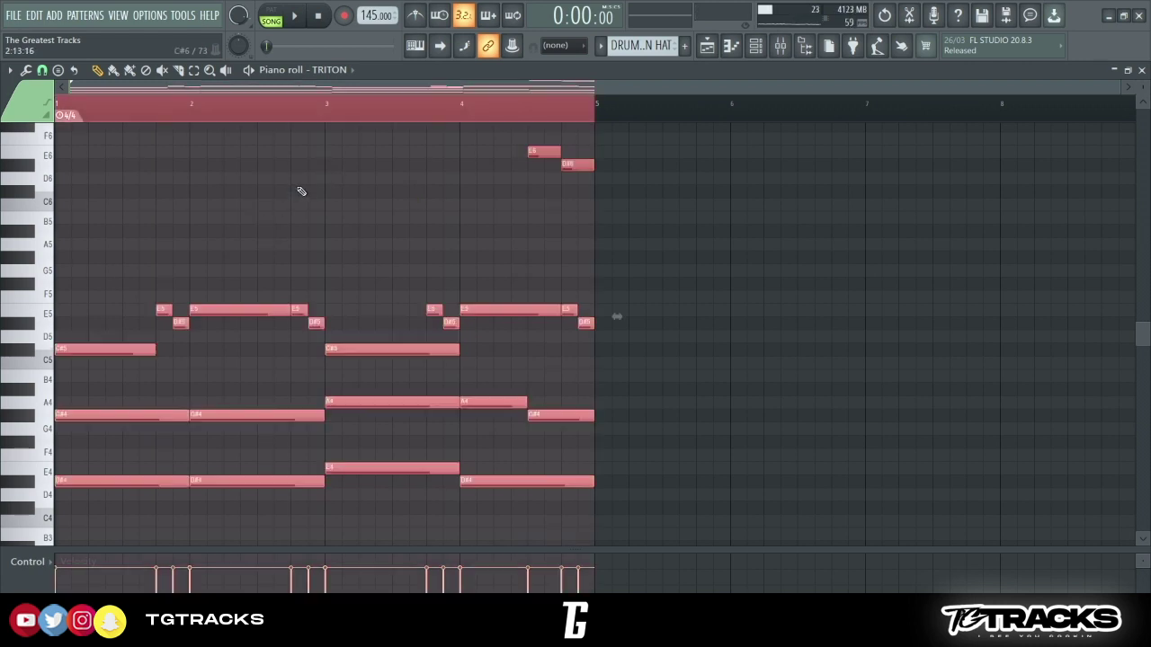
pyautogui.hotkey('alt', 'r')
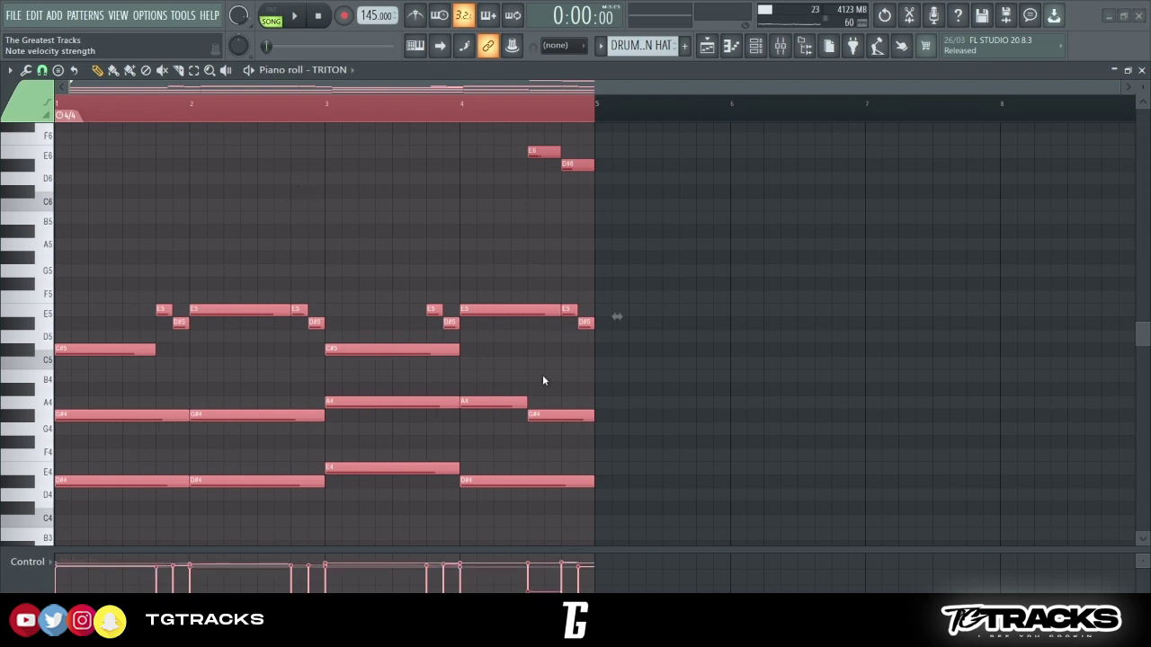
pyautogui.moveTo(548, 385)
pyautogui.mouseDown()
pyautogui.moveTo(524, 423)
pyautogui.moveTo(525, 378)
pyautogui.moveTo(522, 389)
pyautogui.mouseUp()
pyautogui.moveTo(616, 317); pyautogui.dragTo(617, 316)
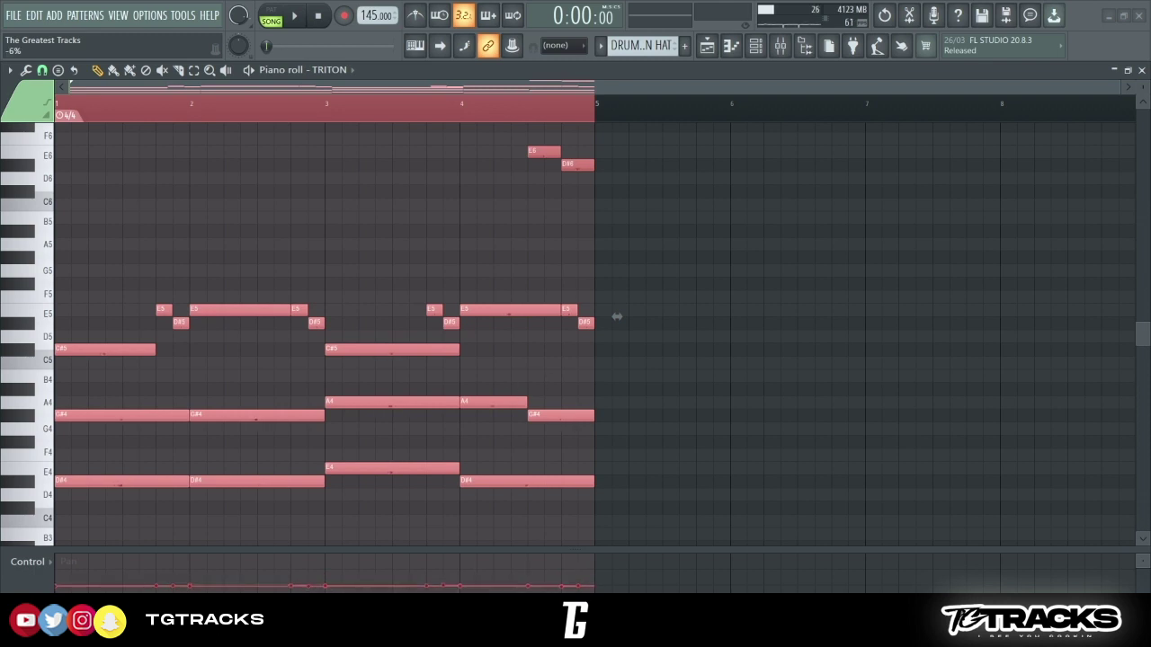
pyautogui.moveTo(529, 381)
pyautogui.mouseDown()
pyautogui.moveTo(523, 406)
pyautogui.moveTo(530, 362)
pyautogui.mouseUp()
pyautogui.moveTo(616, 317); pyautogui.dragTo(617, 313)
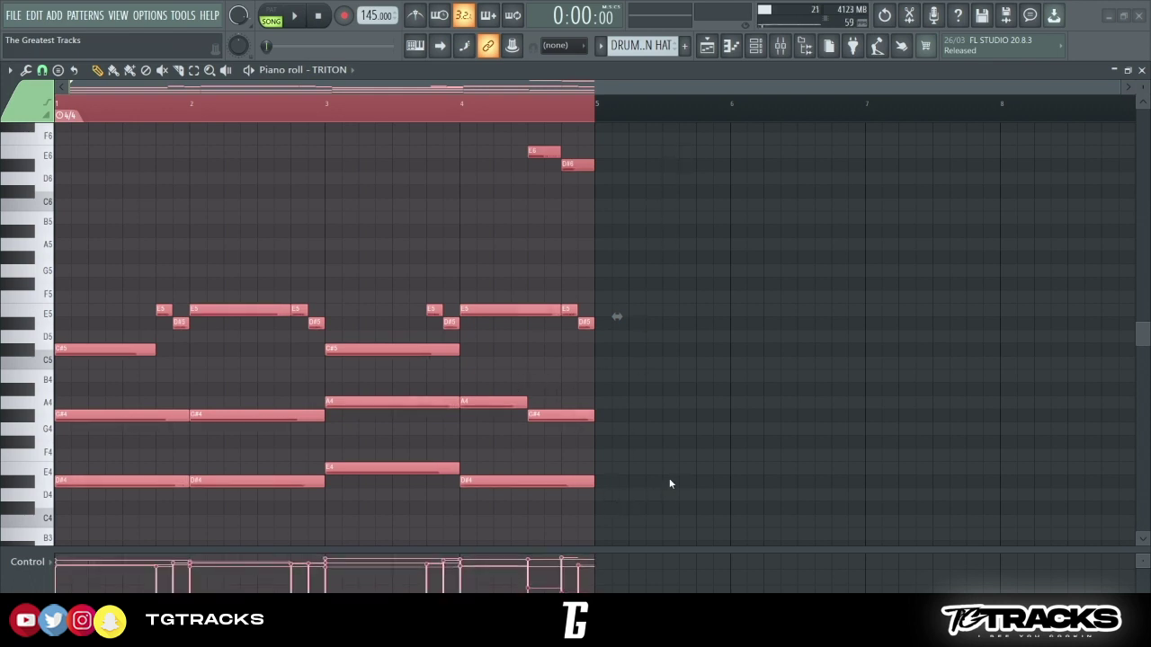
pyautogui.click(615, 253)
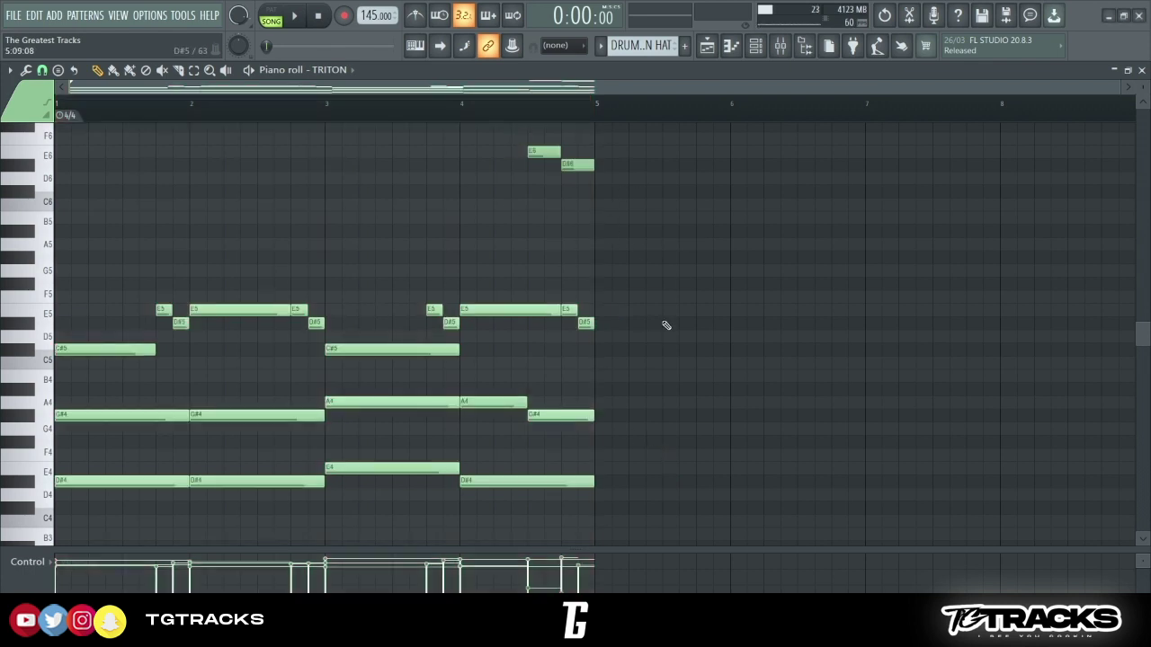
pyautogui.scroll(-3, 662, 326)
pyautogui.scroll(2, 555, 265)
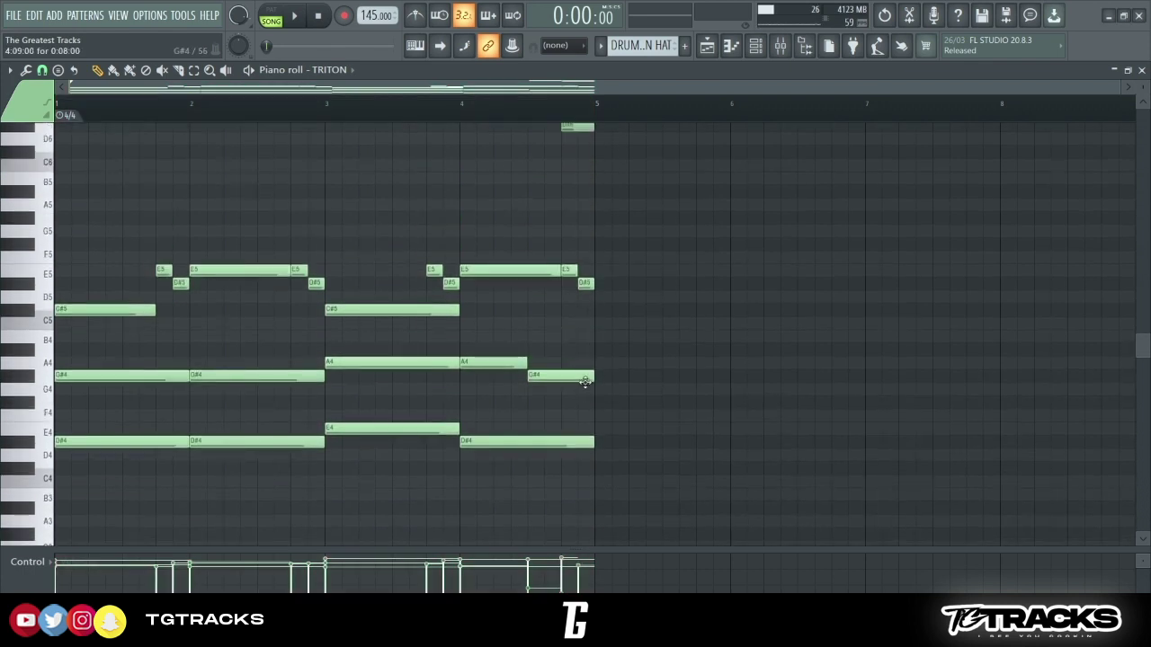
pyautogui.hotkey('ctrl', 'a')
pyautogui.scroll(3, 260, 152)
pyautogui.scroll(-3, 385, 321)
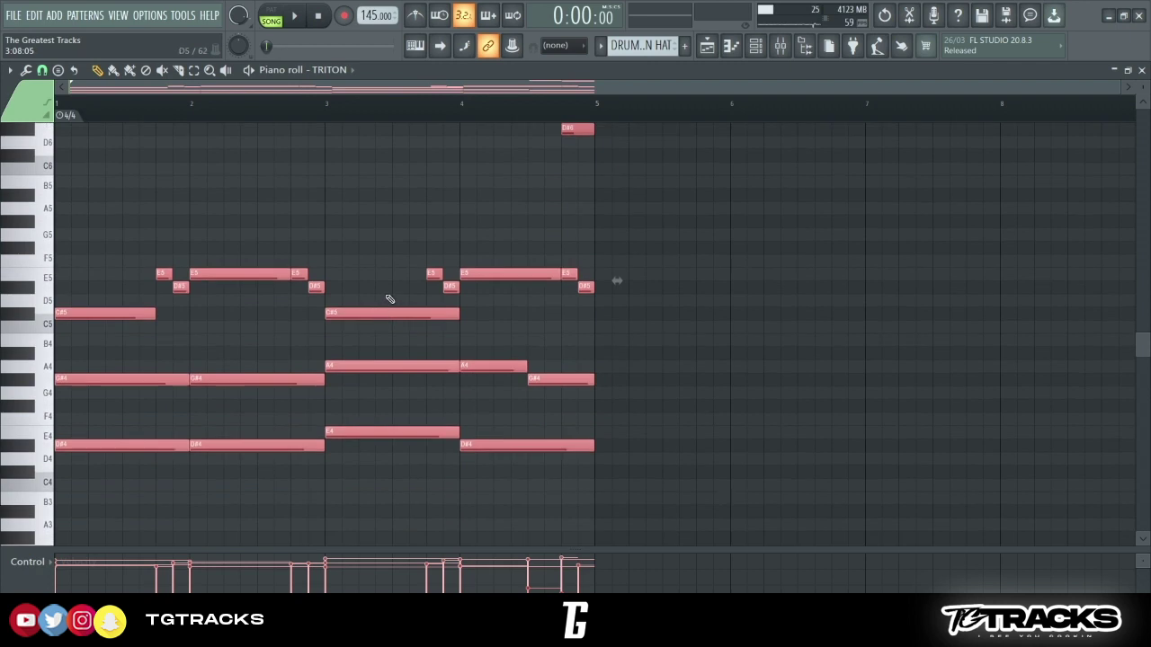
pyautogui.scroll(2, 61, 307)
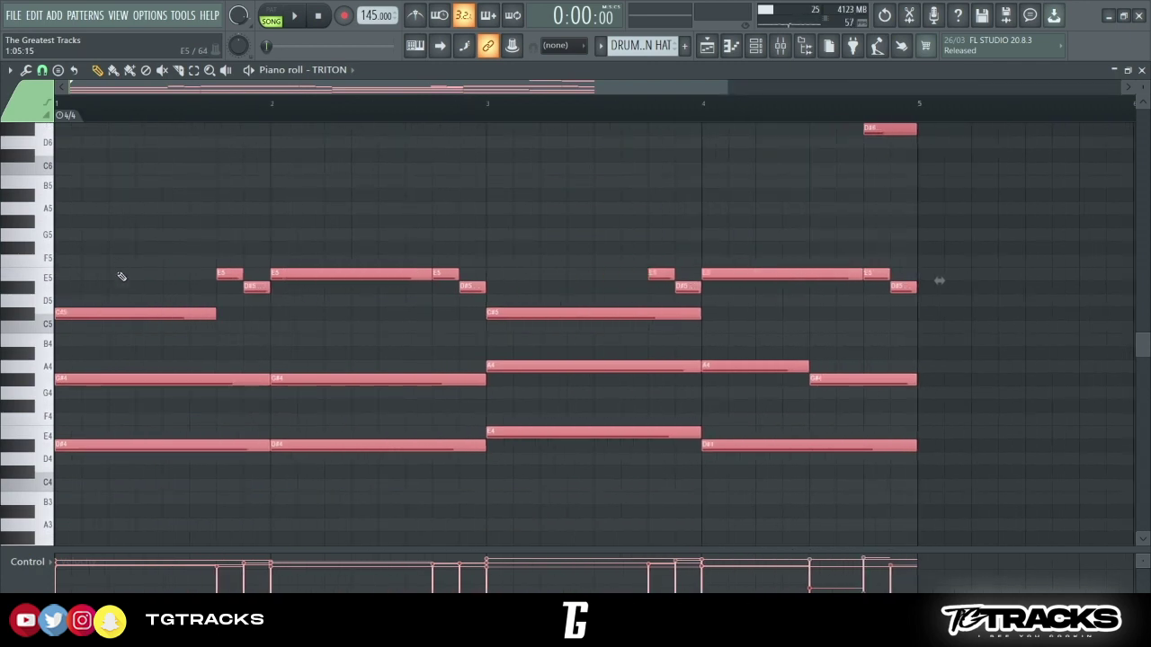
pyautogui.hotkey('alt', 's')
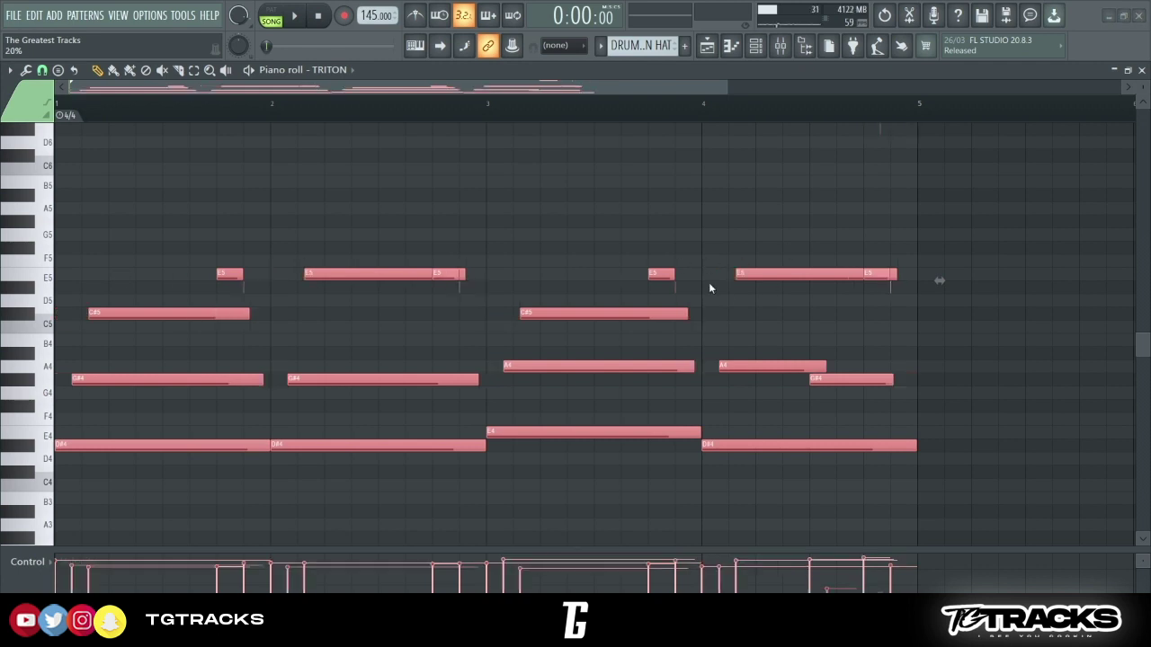
pyautogui.click(691, 242)
# - Strum the chord notes of all four bars with a slight start stagger and restore the short D#5 ending bar 3
pyautogui.moveTo(179, 176); pyautogui.dragTo(200, 543)
pyautogui.moveTo(393, 125); pyautogui.dragTo(403, 395)
pyautogui.moveTo(575, 191); pyautogui.dragTo(593, 387)
pyautogui.moveTo(781, 160); pyautogui.dragTo(688, 541)
pyautogui.hotkey('alt', 's')
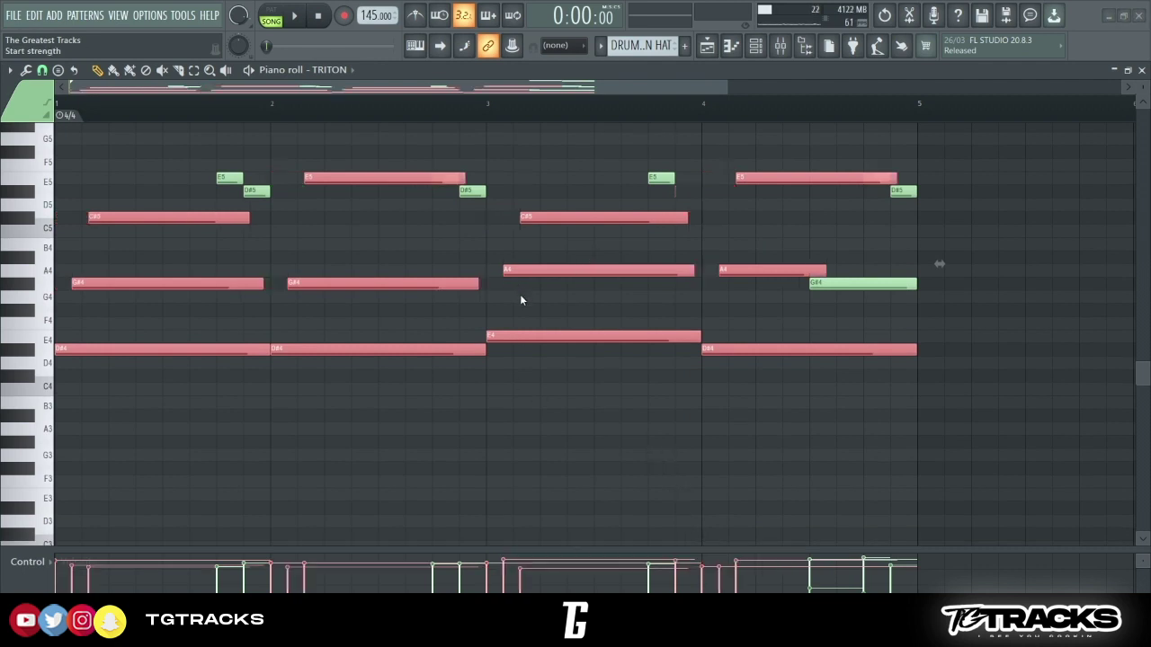
pyautogui.moveTo(521, 295); pyautogui.dragTo(530, 307)
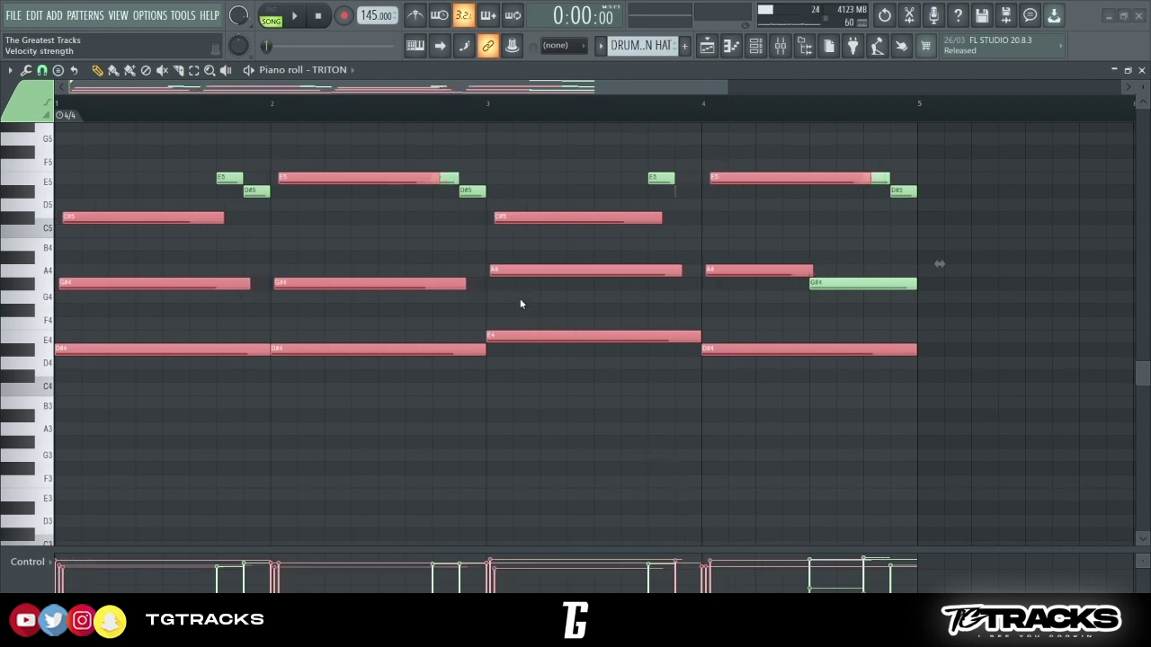
pyautogui.press('space')
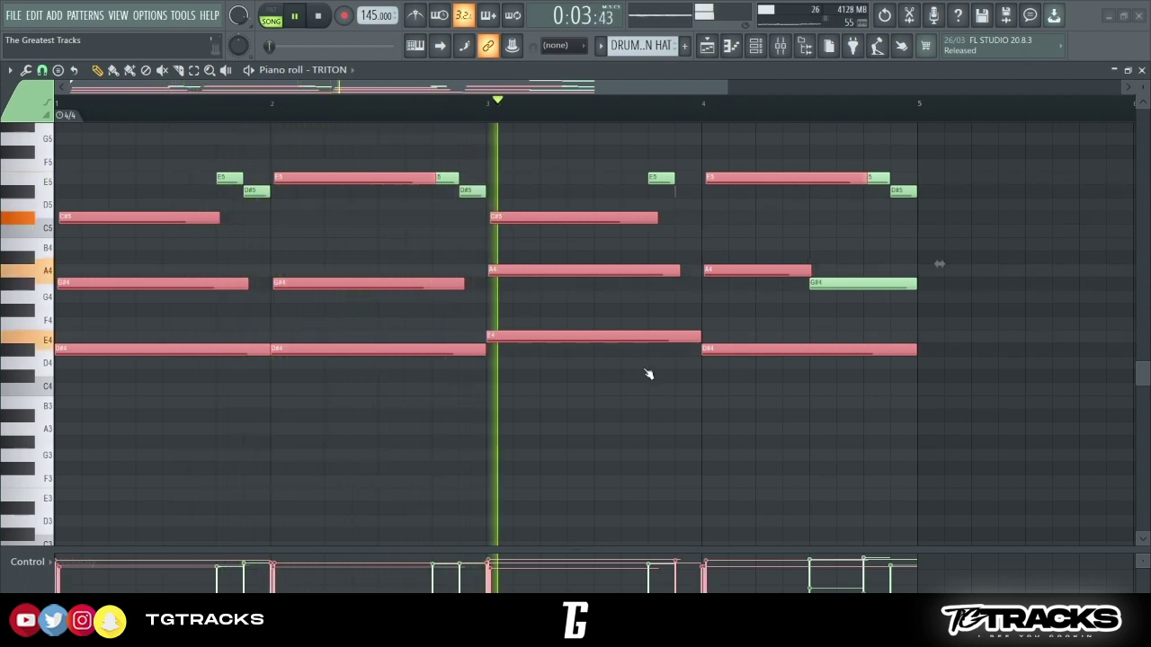
pyautogui.hotkey('ctrl', 'd')
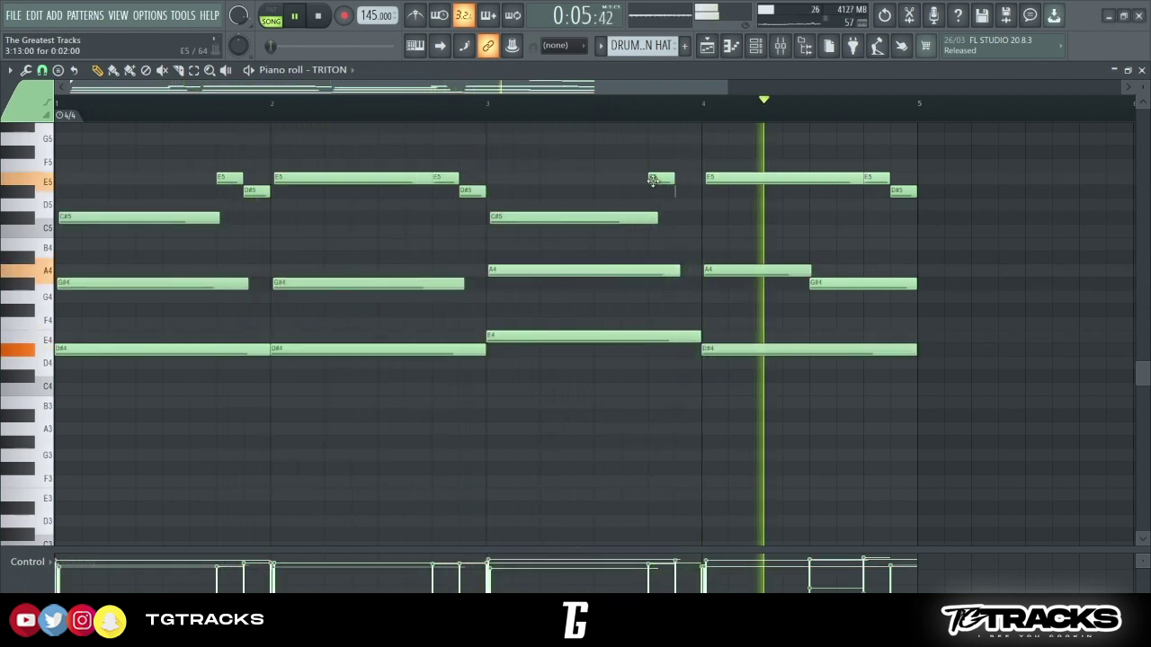
pyautogui.press('space')
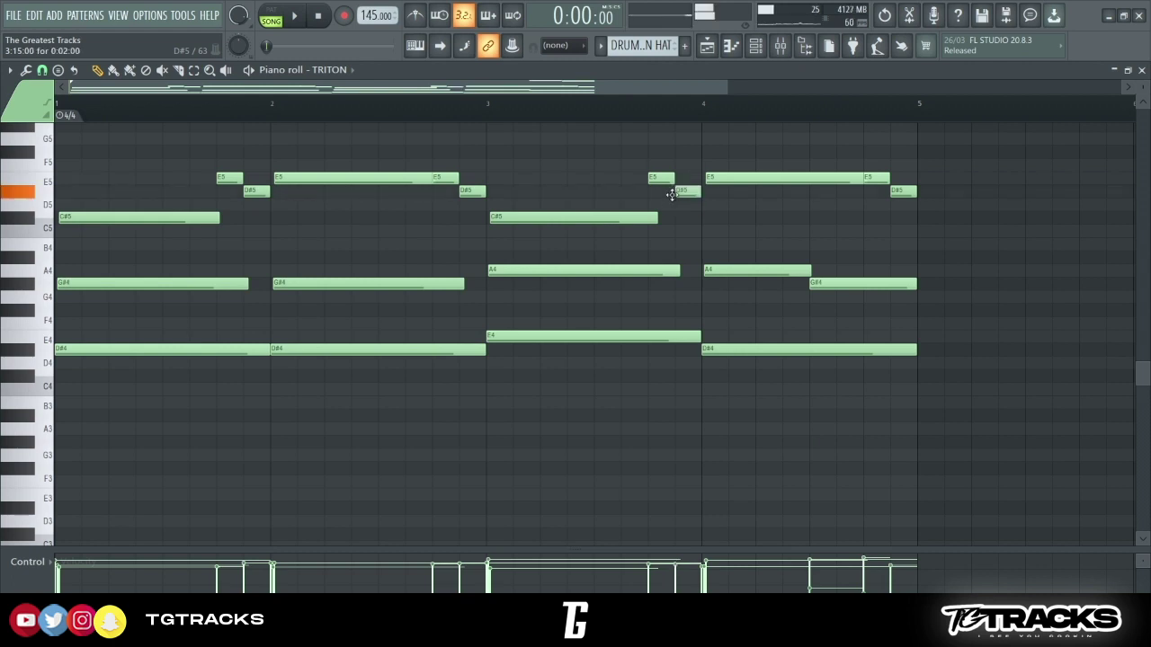
# - Nudge the short E5 and D#5 notes ending each bar, plus the E6 and D#6 in bar 4, slightly behind the grid
pyautogui.scroll(3, 468, 288)
pyautogui.moveTo(216, 290); pyautogui.dragTo(258, 332)
pyautogui.keyDown('ctrl'); pyautogui.click(258, 332); pyautogui.keyUp('ctrl')
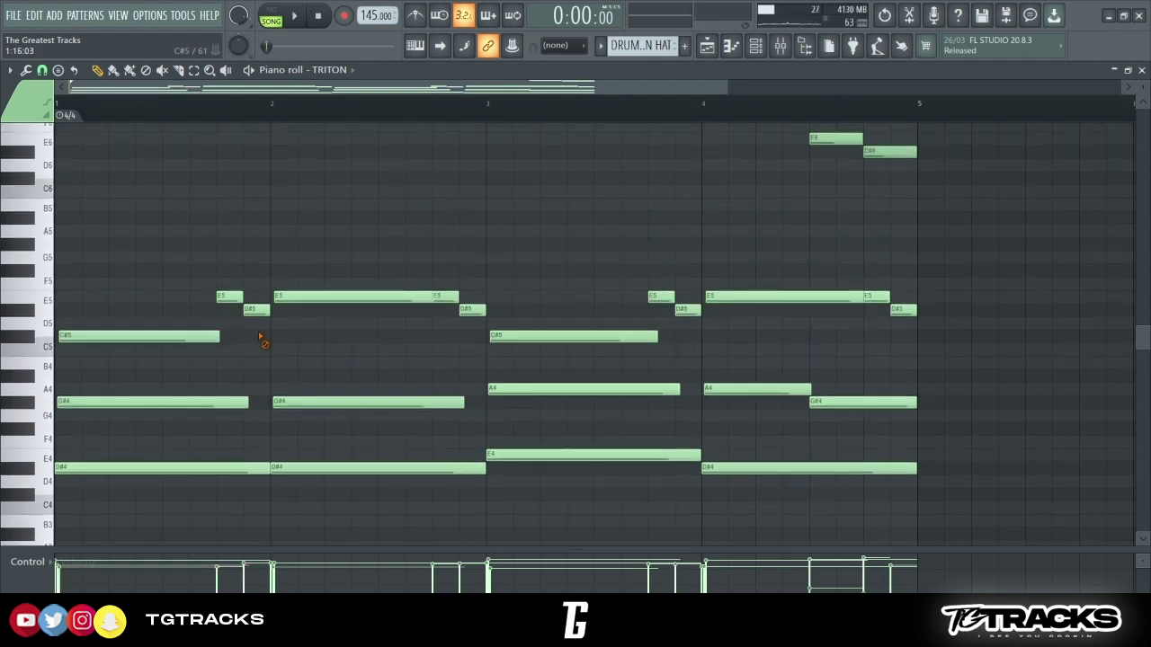
pyautogui.moveTo(250, 225); pyautogui.dragTo(277, 346)
pyautogui.keyDown('ctrl'); pyautogui.keyDown('shift'); pyautogui.click(233, 294); pyautogui.keyUp('shift'); pyautogui.keyUp('ctrl')
pyautogui.moveTo(227, 279); pyautogui.dragTo(252, 330)
pyautogui.moveTo(648, 286); pyautogui.dragTo(697, 316)
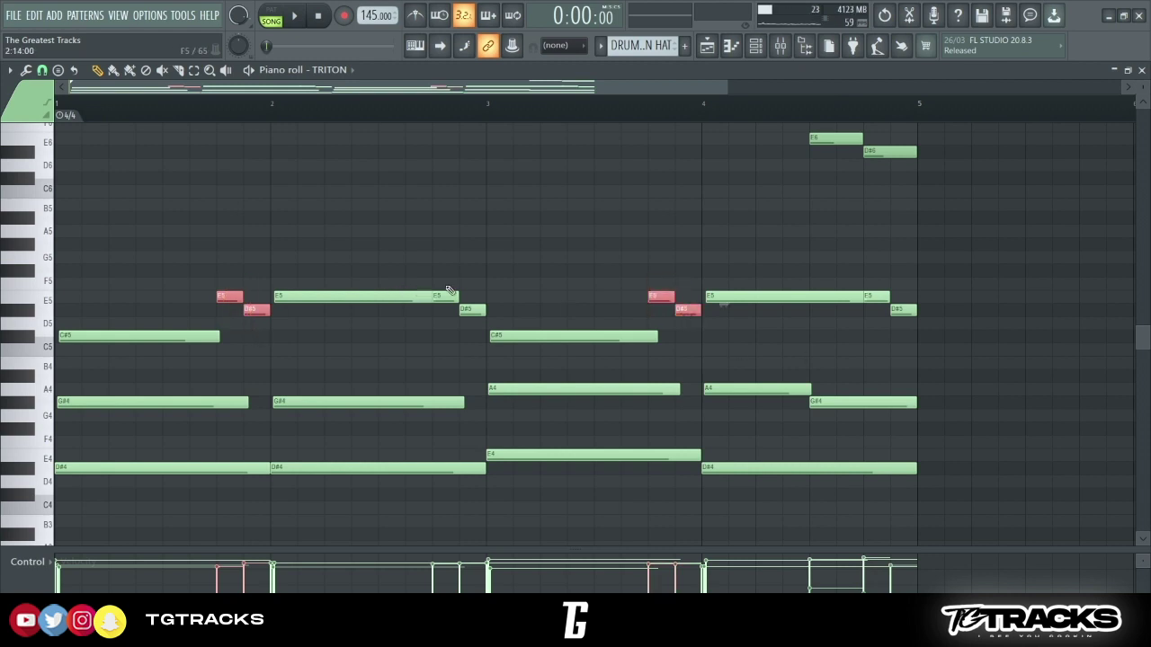
pyautogui.moveTo(449, 292); pyautogui.dragTo(479, 315)
pyautogui.moveTo(870, 272); pyautogui.dragTo(920, 322)
pyautogui.scroll(3, 805, 209)
pyautogui.scroll(-2, 837, 226)
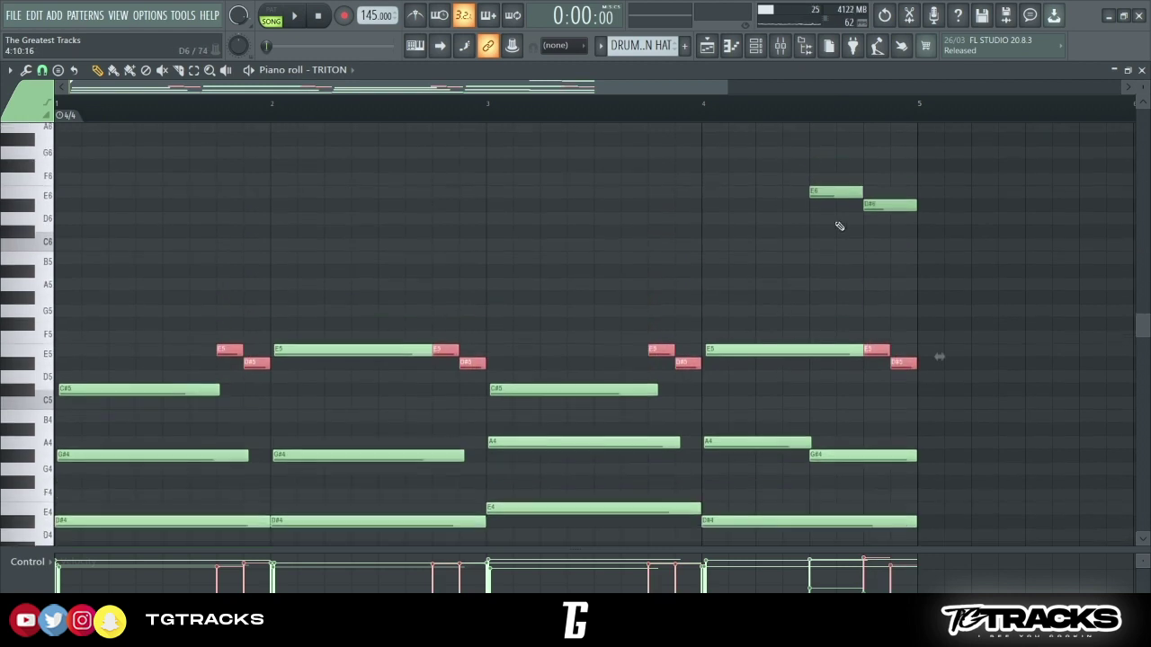
pyautogui.moveTo(939, 216); pyautogui.dragTo(788, 140)
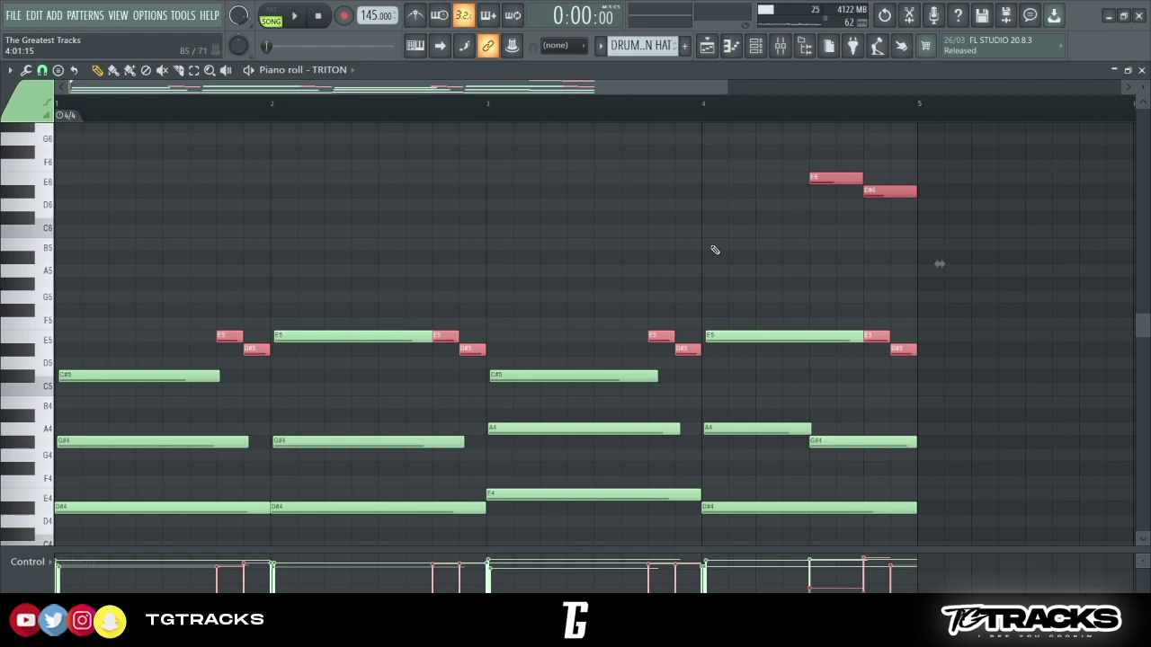
pyautogui.hotkey('shift', 'Right')
pyautogui.hotkey('shift', 'Right')
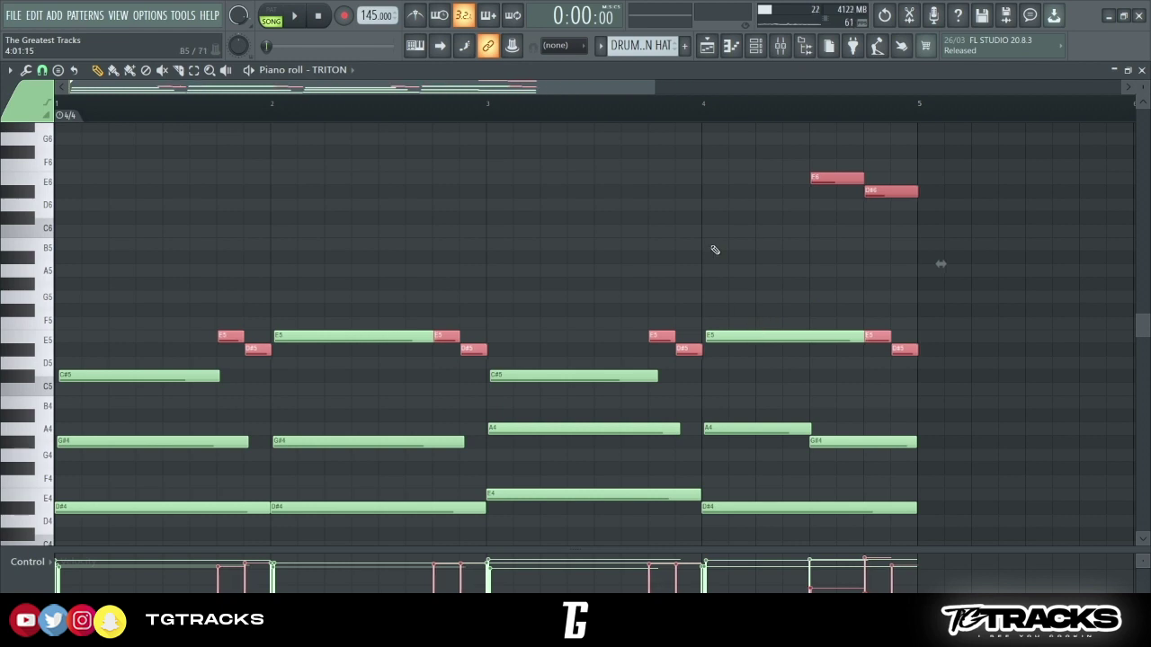
pyautogui.hotkey('shift', 'Left')
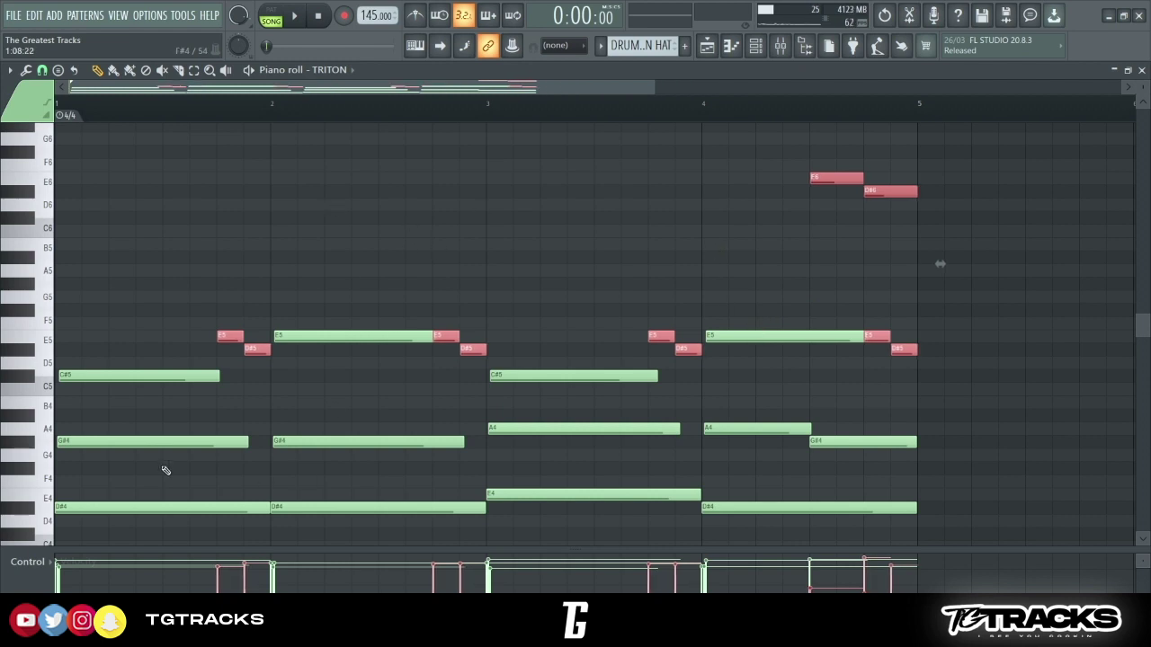
# - Raise the velocity of the selected melody notes slightly and clear the selection
pyautogui.scroll(3, 166, 470)
pyautogui.hotkey('ctrl', 'd')
pyautogui.scroll(3, 142, 375)
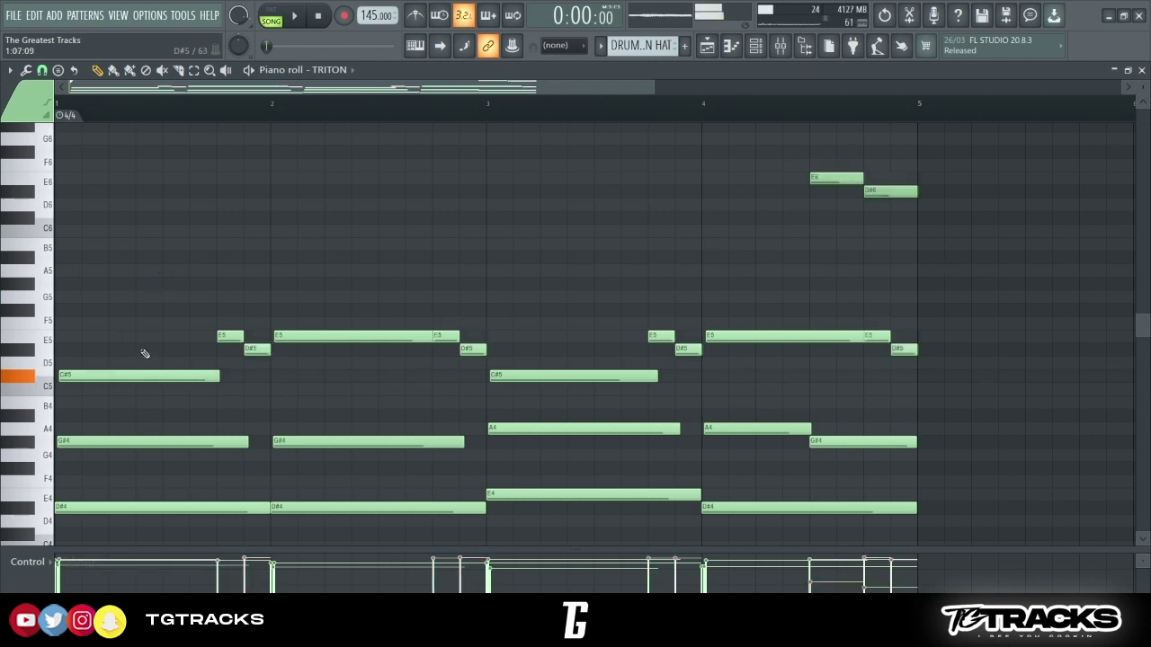
# - Inspect the timing of bar 1's closing E5 and D#5 against the grid and audition the whole pattern
pyautogui.scroll(3, 261, 320)
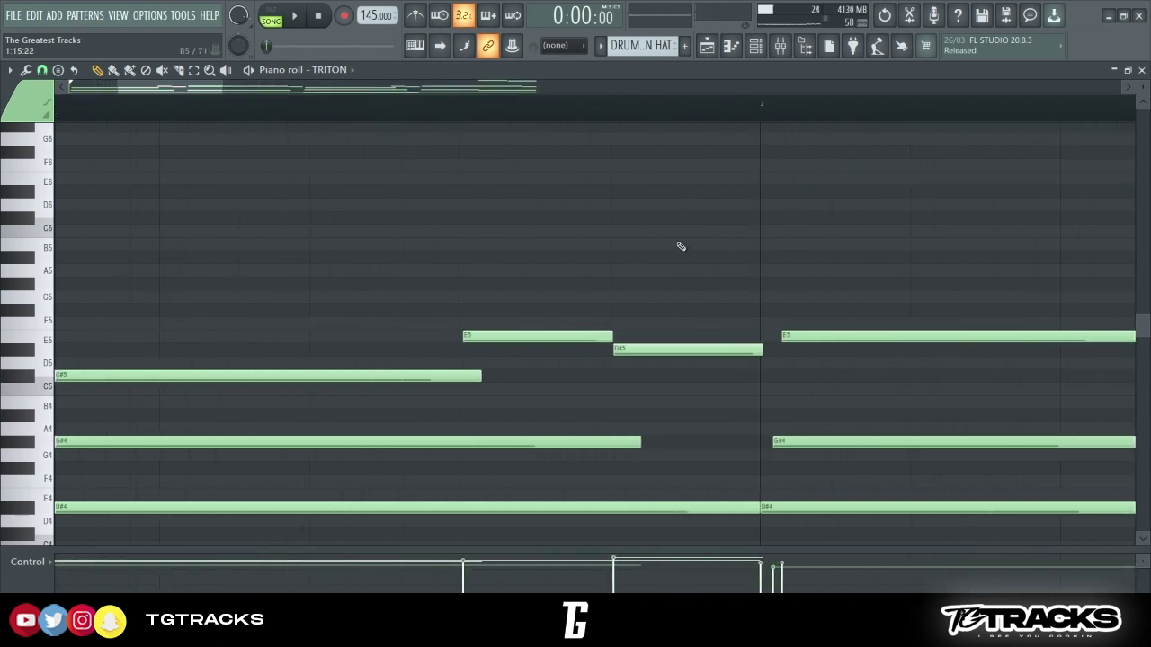
pyautogui.moveTo(672, 239); pyautogui.dragTo(553, 369)
pyautogui.scroll(2, 508, 345)
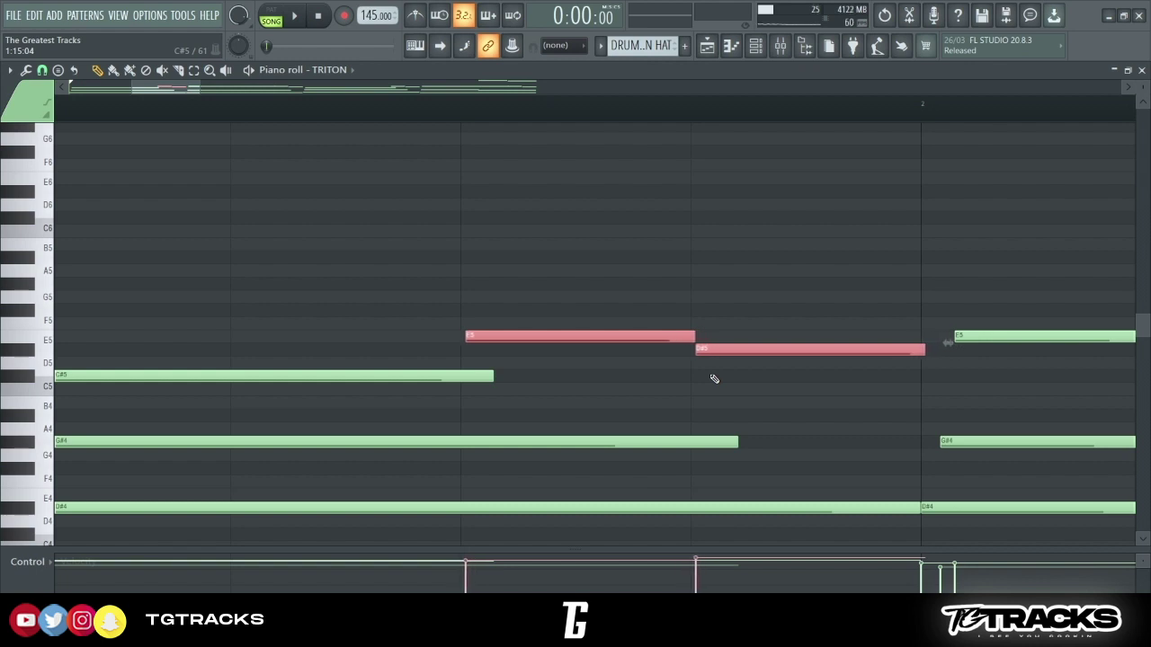
pyautogui.click(665, 369)
pyautogui.press('space')
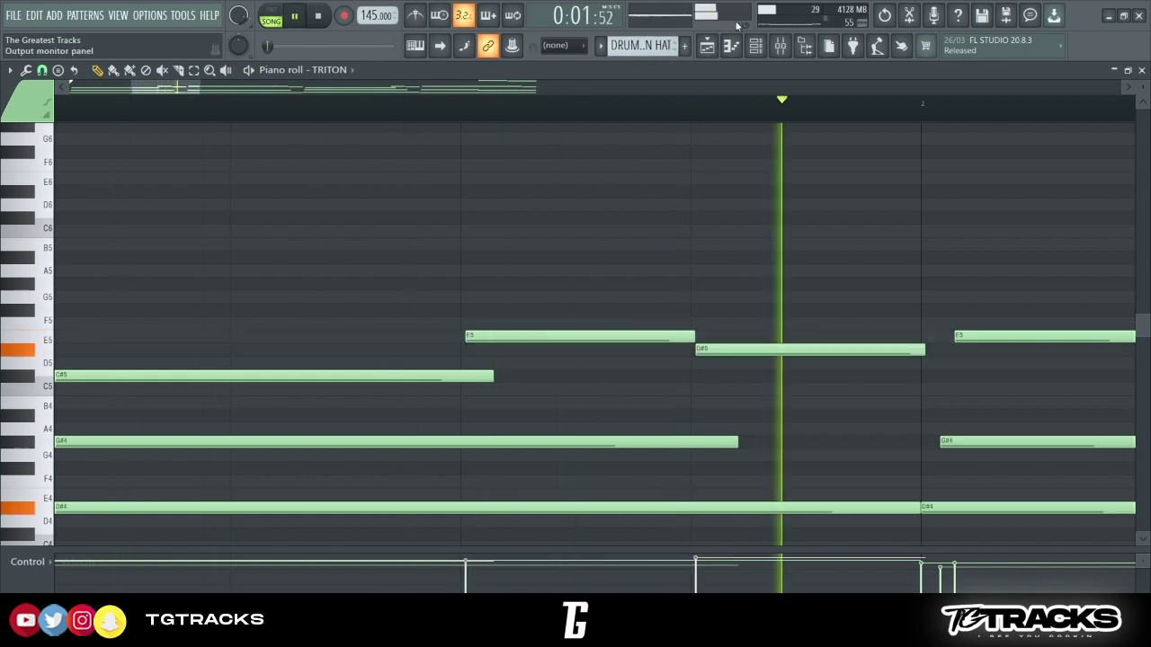
pyautogui.scroll(-6, 728, 286)
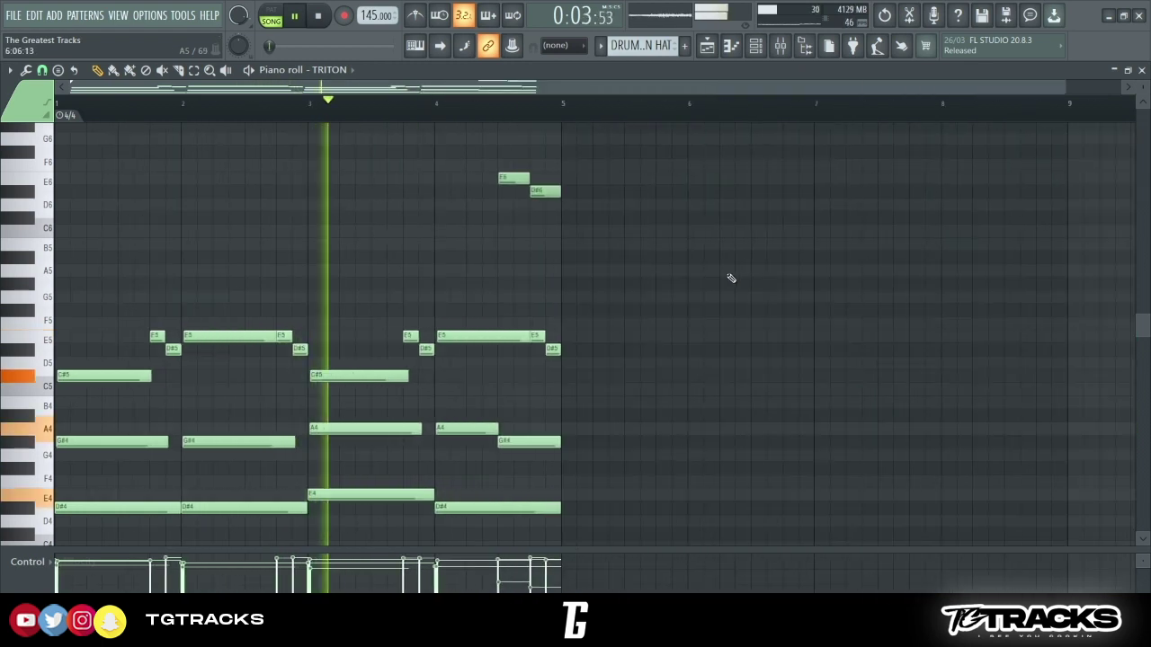
pyautogui.moveTo(553, 224); pyautogui.dragTo(466, 115)
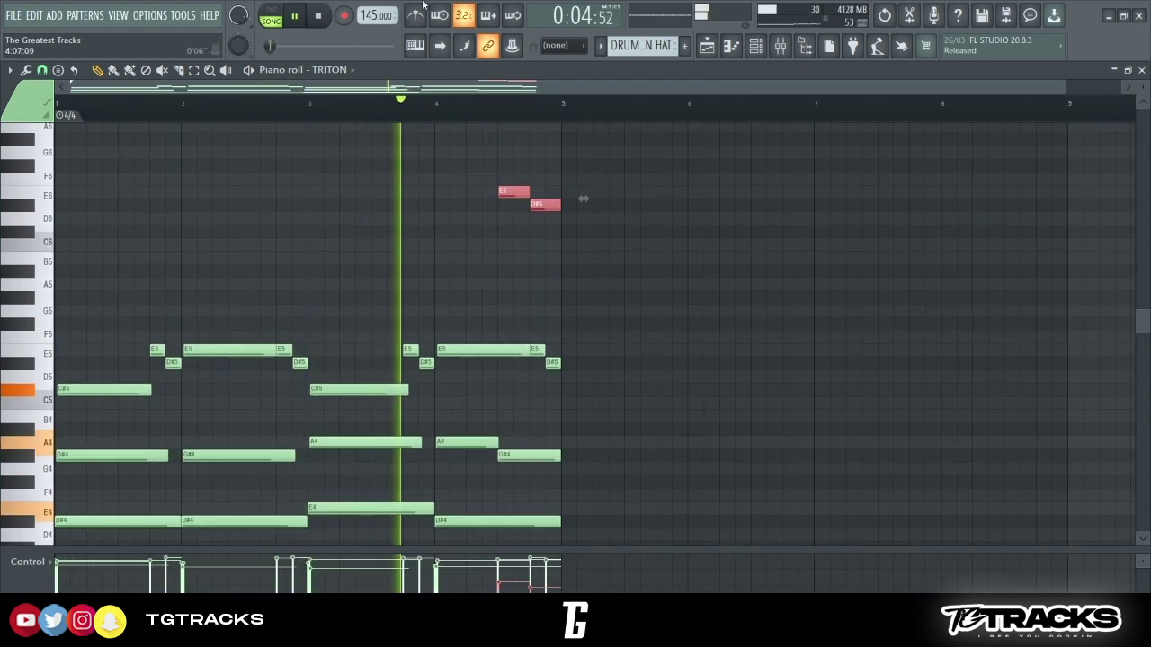
pyautogui.click(561, 266)
pyautogui.scroll(-3, 531, 265)
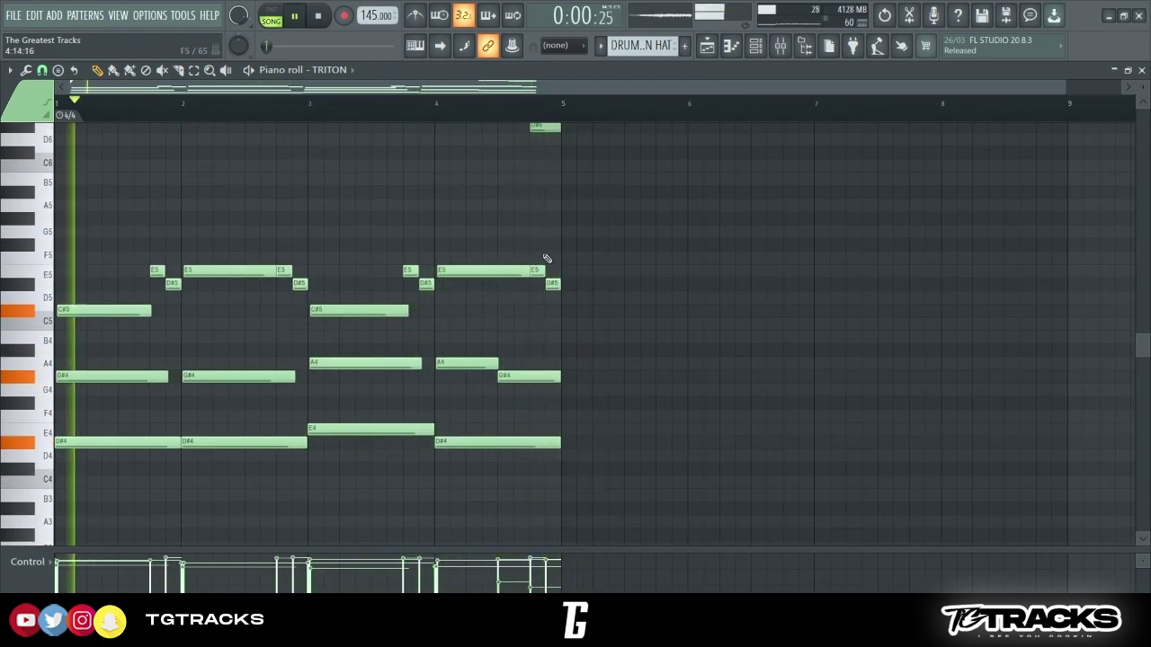
# - Shorten the long E5 opening bar 4 and extend the closing E5 so that it starts earlier
pyautogui.moveTo(524, 255); pyautogui.dragTo(489, 269)
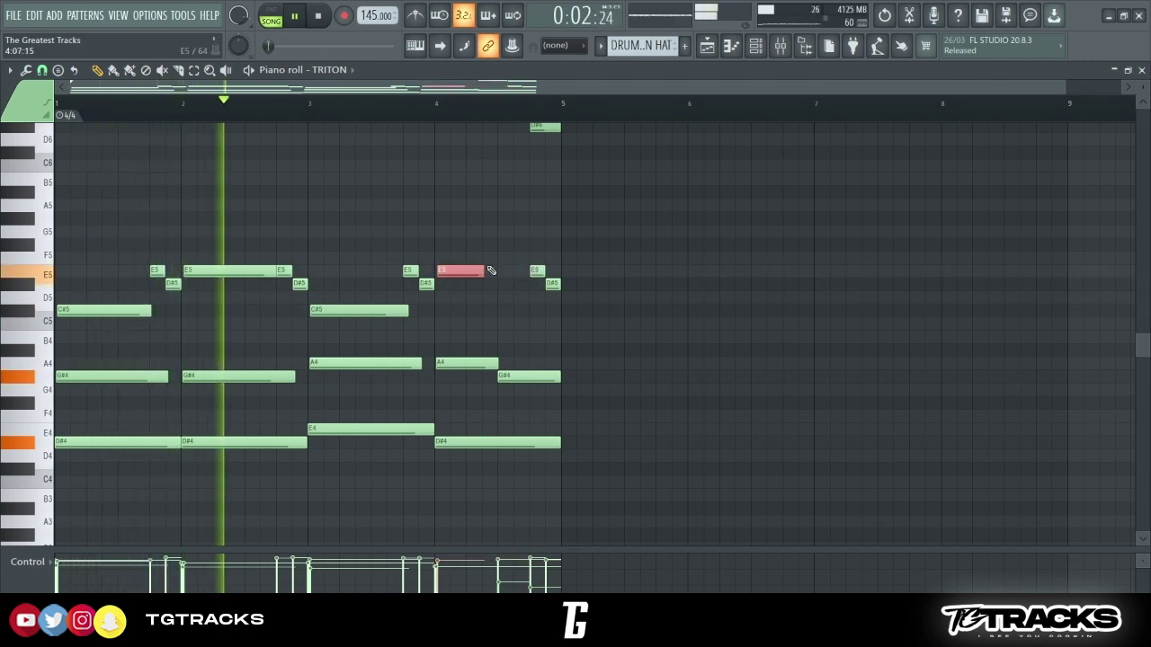
pyautogui.scroll(3, 504, 264)
pyautogui.moveTo(539, 348)
pyautogui.mouseDown()
pyautogui.moveTo(497, 348)
pyautogui.moveTo(543, 350)
pyautogui.mouseUp()
pyautogui.press('space')
pyautogui.press('space')
pyautogui.scroll(-3, 486, 283)
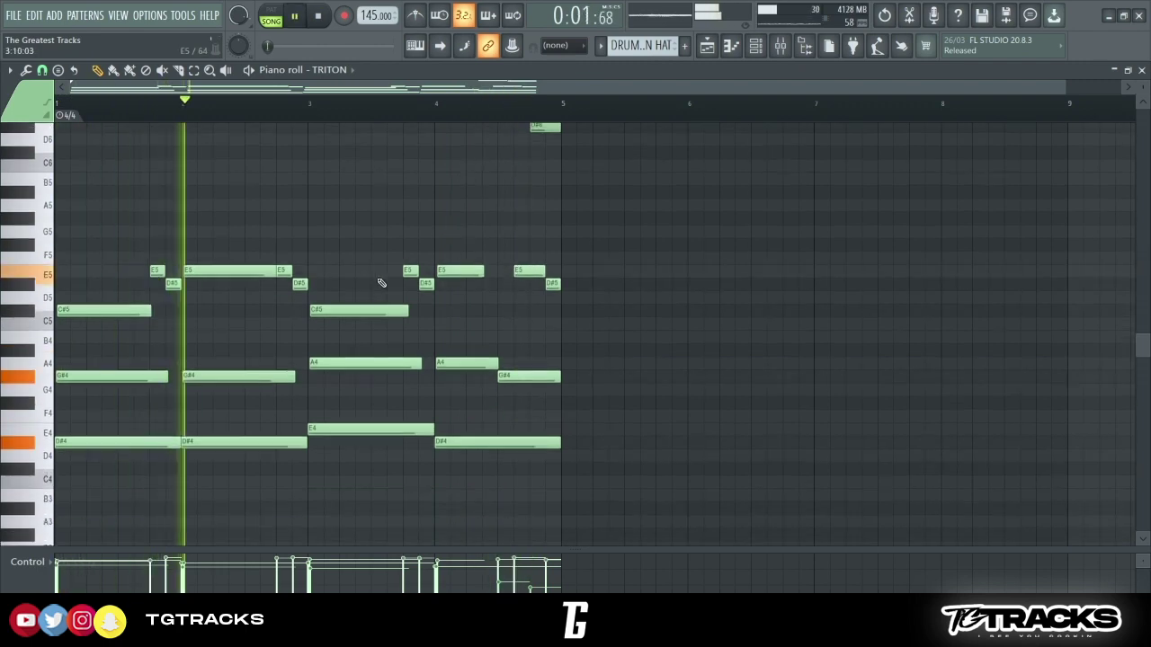
# - Audition the four-bar pattern with bar 4's revised E5 rhythm
pyautogui.scroll(3, 123, 278)
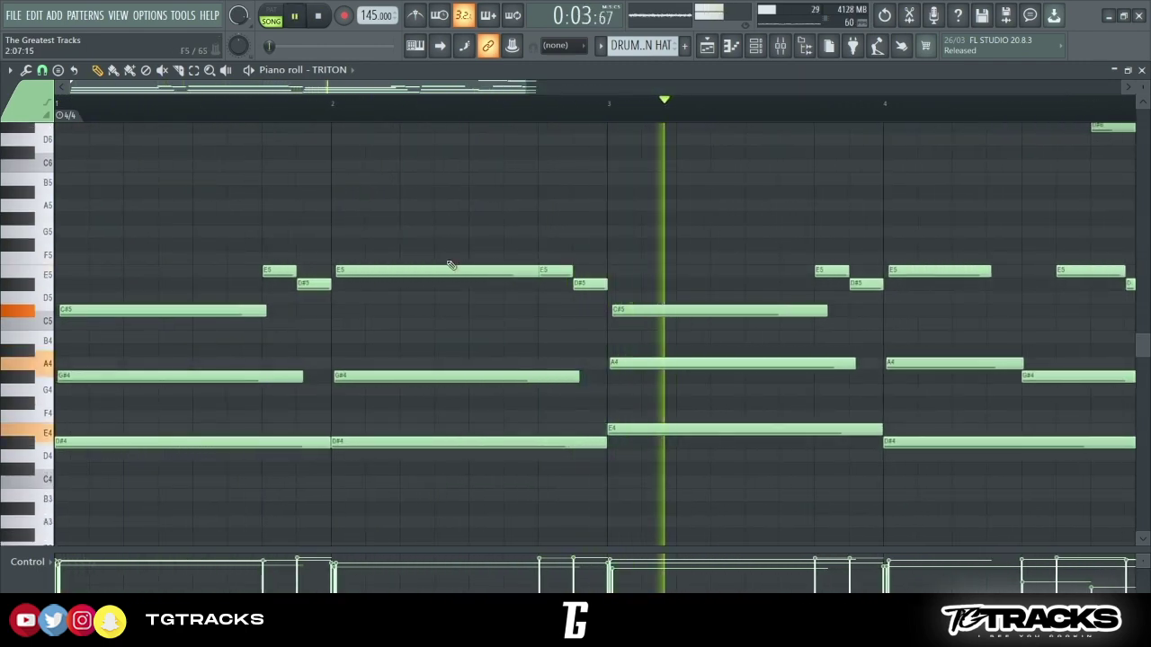
pyautogui.scroll(-3, 449, 266)
pyautogui.scroll(4, 557, 155)
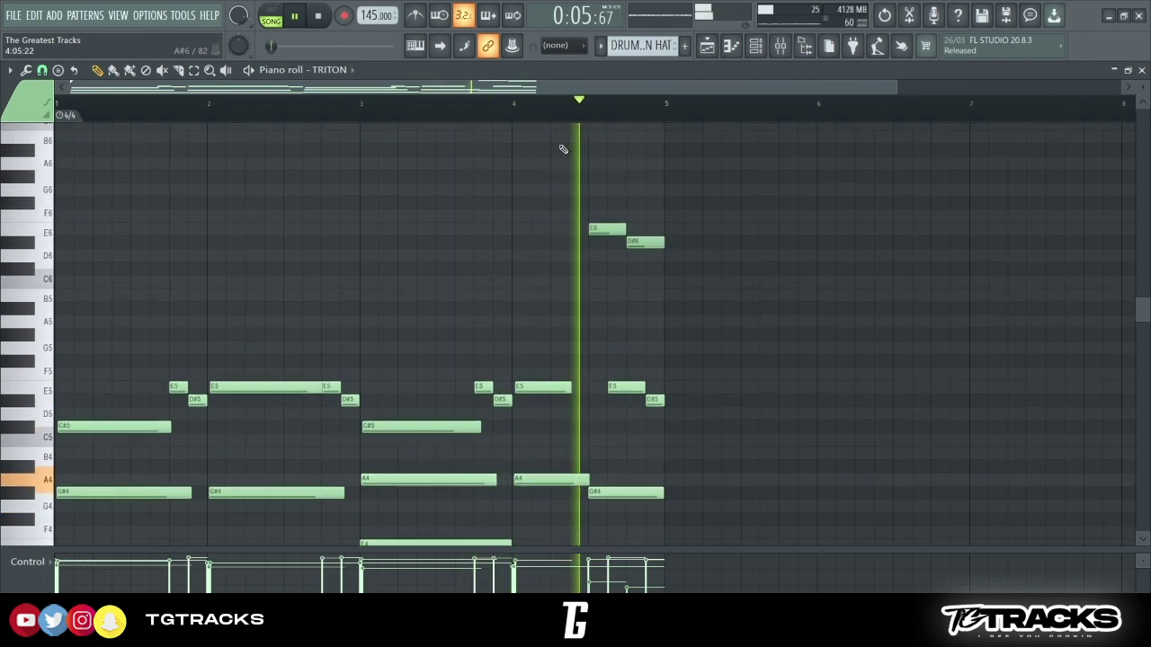
pyautogui.press('space')
pyautogui.scroll(-3, 533, 239)
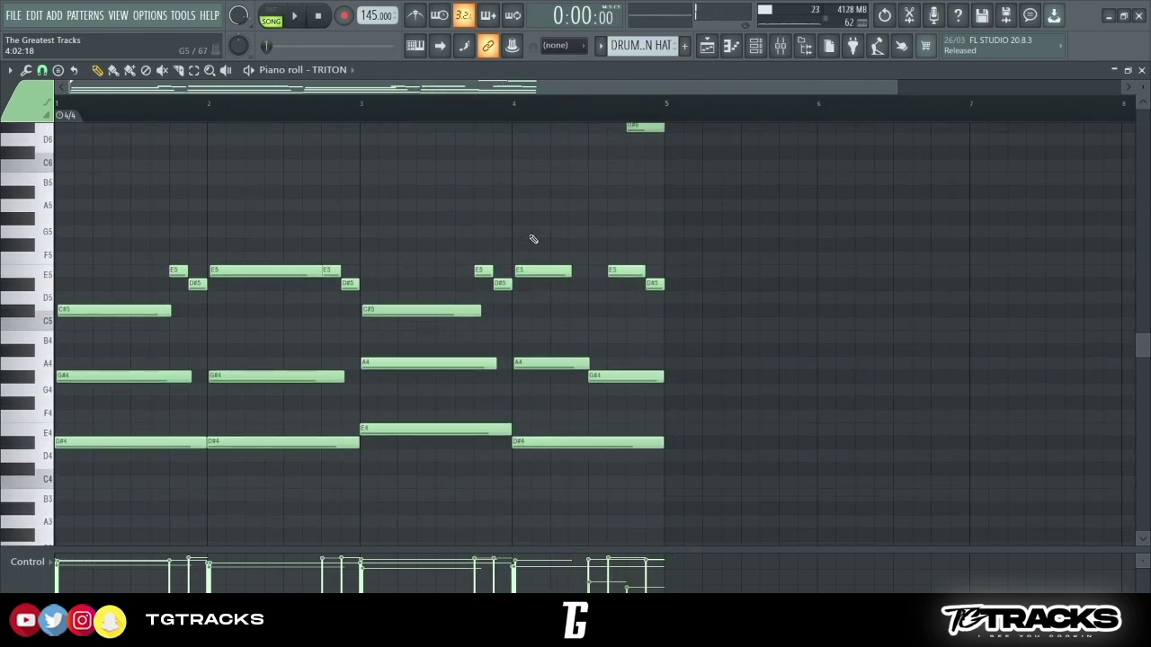
# - Duplicate the four-bar pattern into bars 5 to 8 and check where the copy starts and ends
pyautogui.hscroll(5, 485, 249)
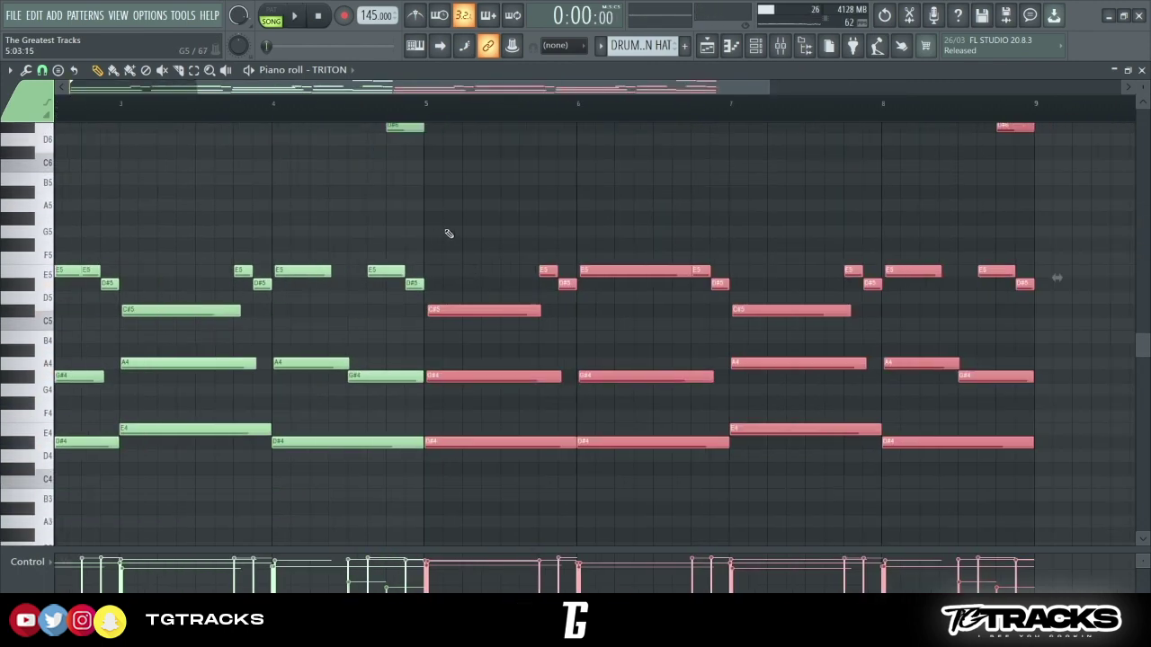
pyautogui.scroll(5, 404, 346)
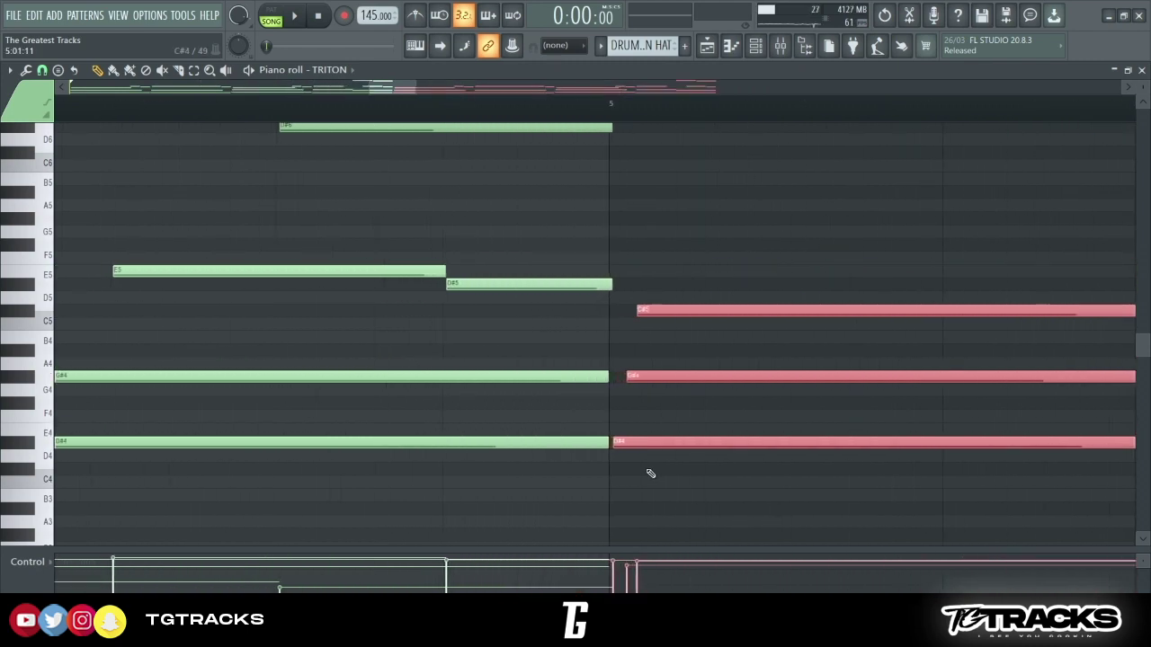
pyautogui.scroll(1, 650, 473)
pyautogui.hscroll(5, 683, 466)
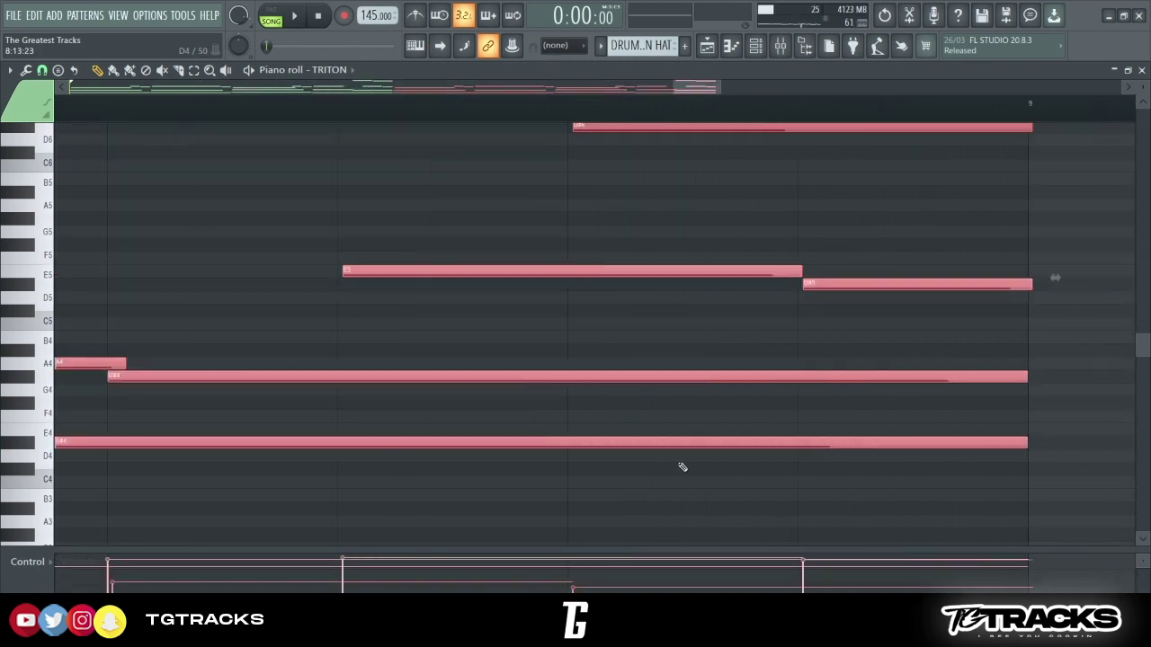
pyautogui.scroll(4, 1001, 231)
# - Select the D#6 and D#5 notes closing bar 8, audition the pattern and clear the selection
pyautogui.moveTo(1039, 200); pyautogui.dragTo(1043, 504)
pyautogui.moveTo(1009, 236); pyautogui.dragTo(1041, 532)
pyautogui.keyDown('ctrl'); pyautogui.click(1036, 319); pyautogui.keyUp('ctrl')
pyautogui.moveTo(1012, 217); pyautogui.dragTo(1039, 474)
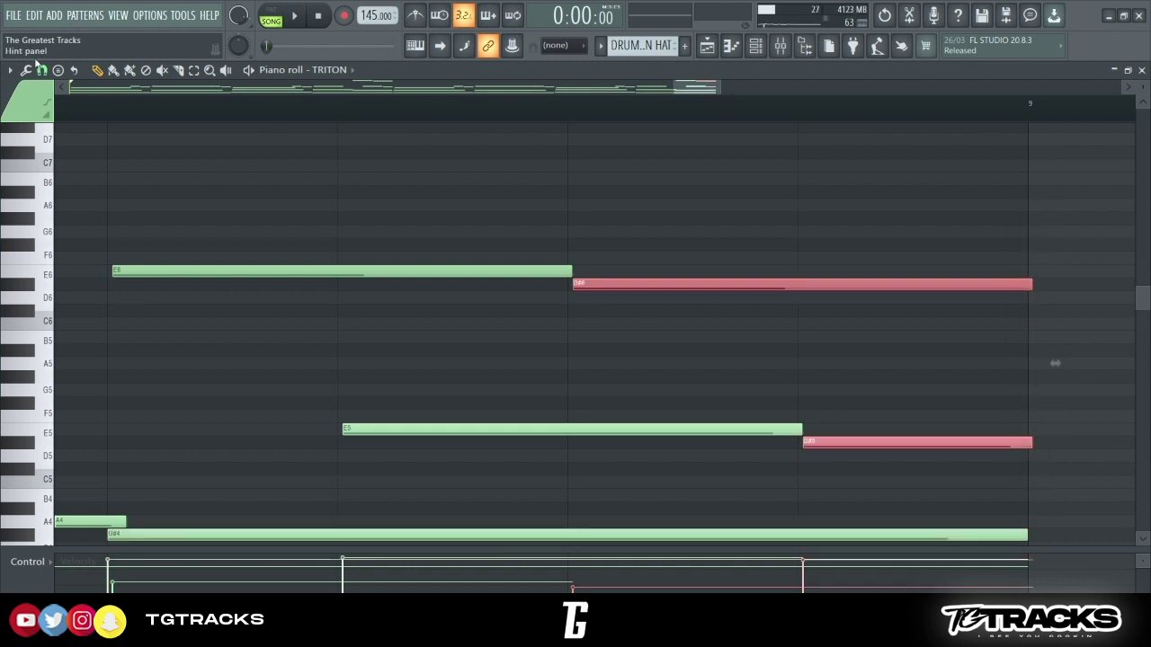
pyautogui.press('space')
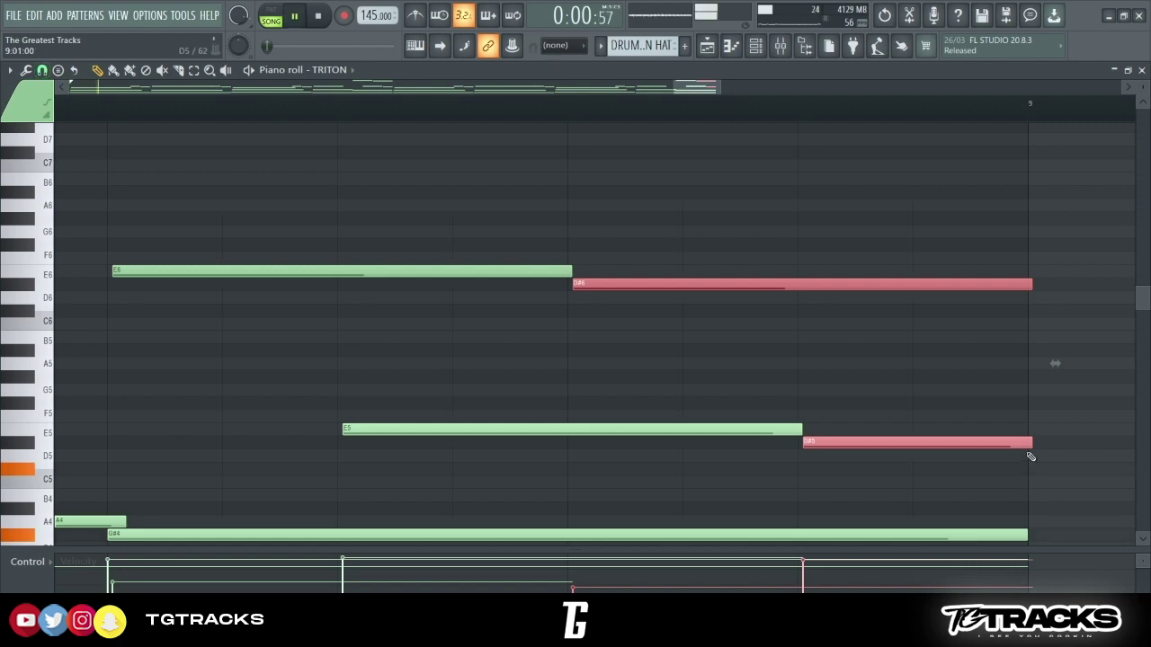
pyautogui.scroll(-5, 965, 296)
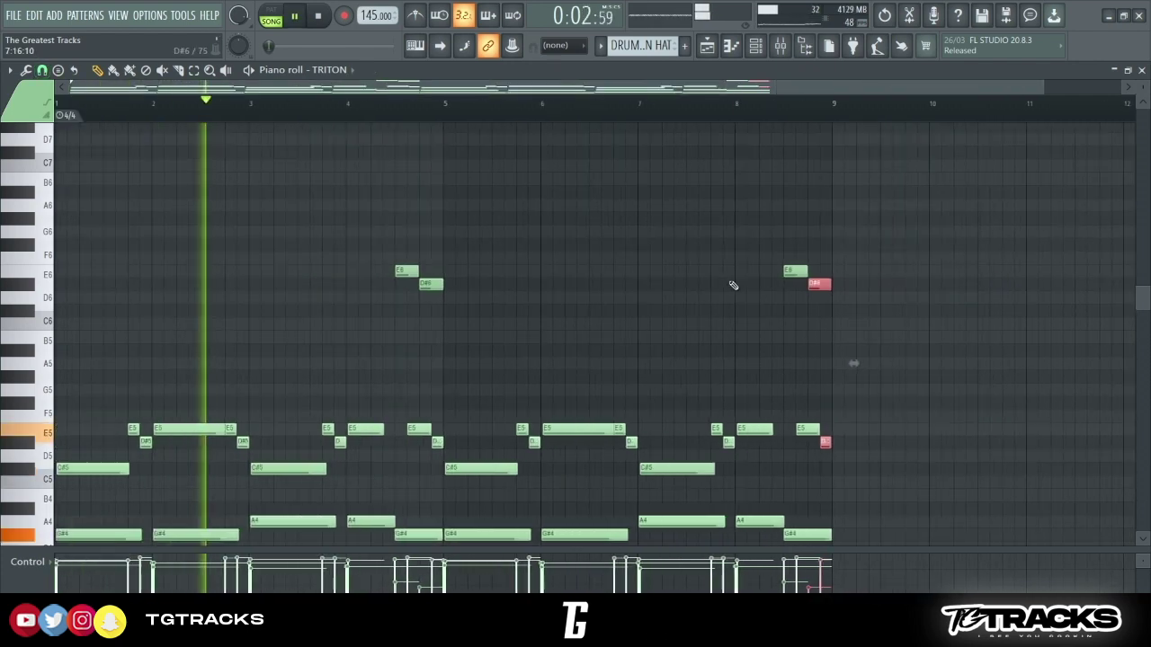
pyautogui.press('space')
pyautogui.scroll(-4, 684, 244)
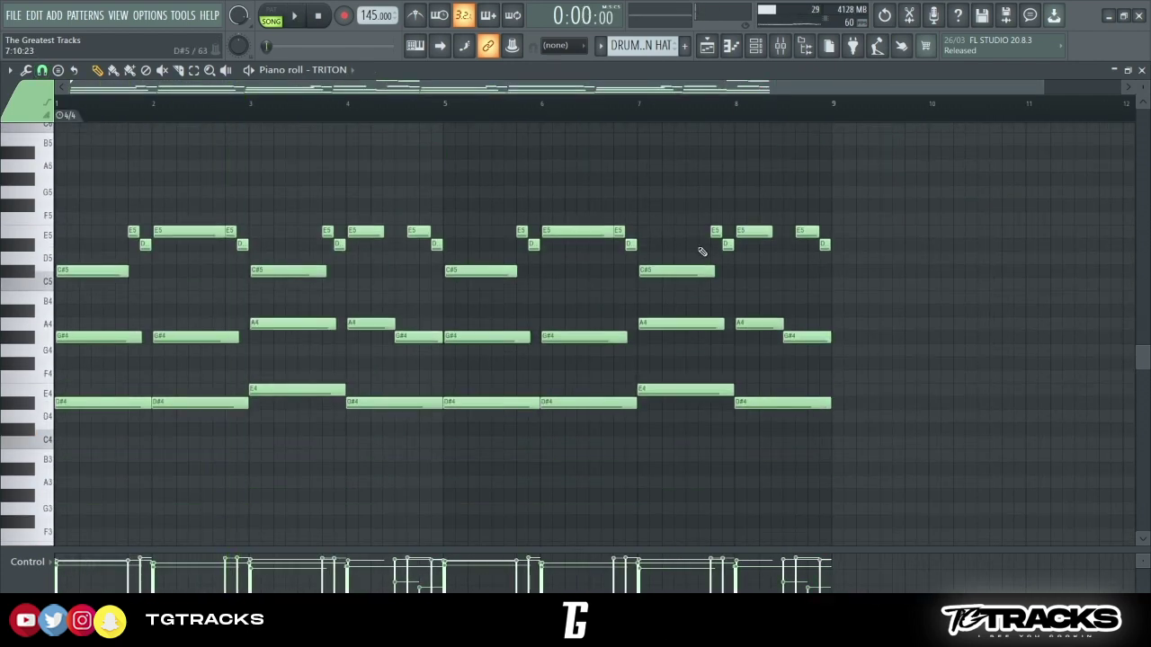
# - Scale down the velocity of all notes in the eight bars with the level multiplier, then audition and deselect them
pyautogui.hotkey('ctrl', 'a')
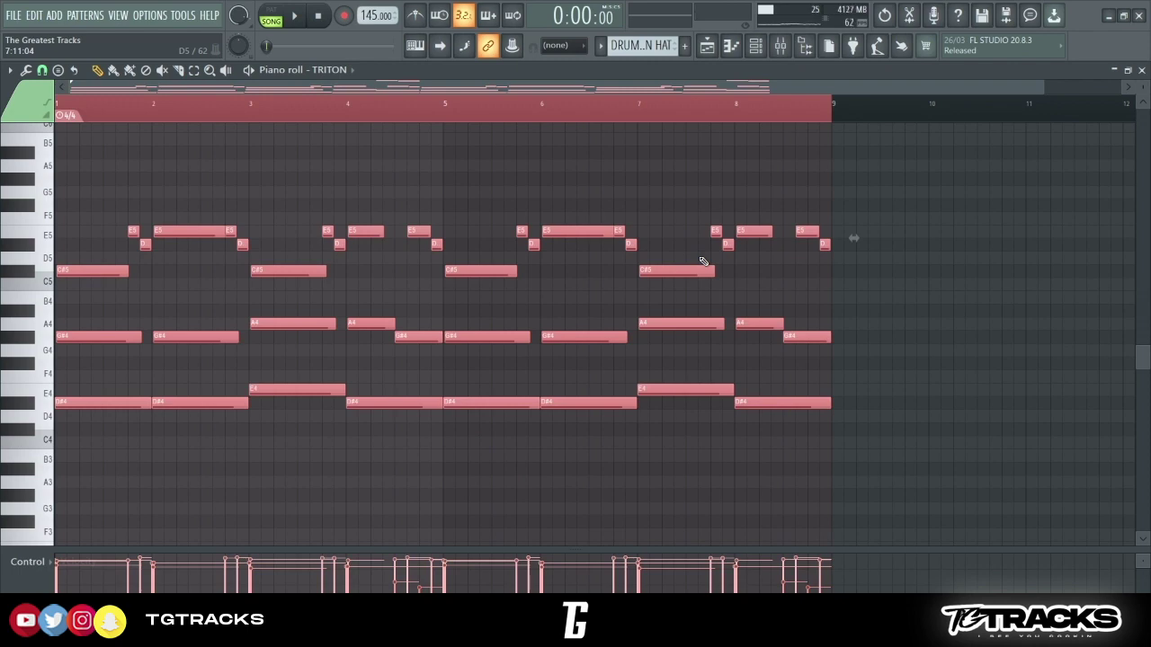
pyautogui.scroll(-8, 607, 386)
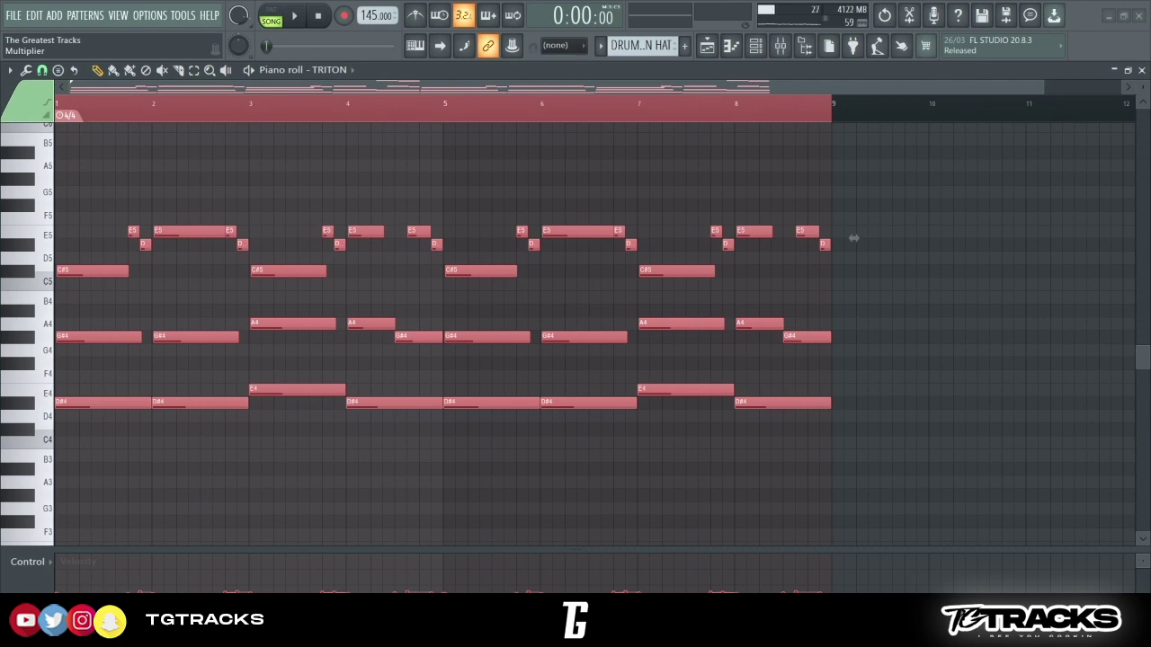
pyautogui.scroll(5, 854, 237)
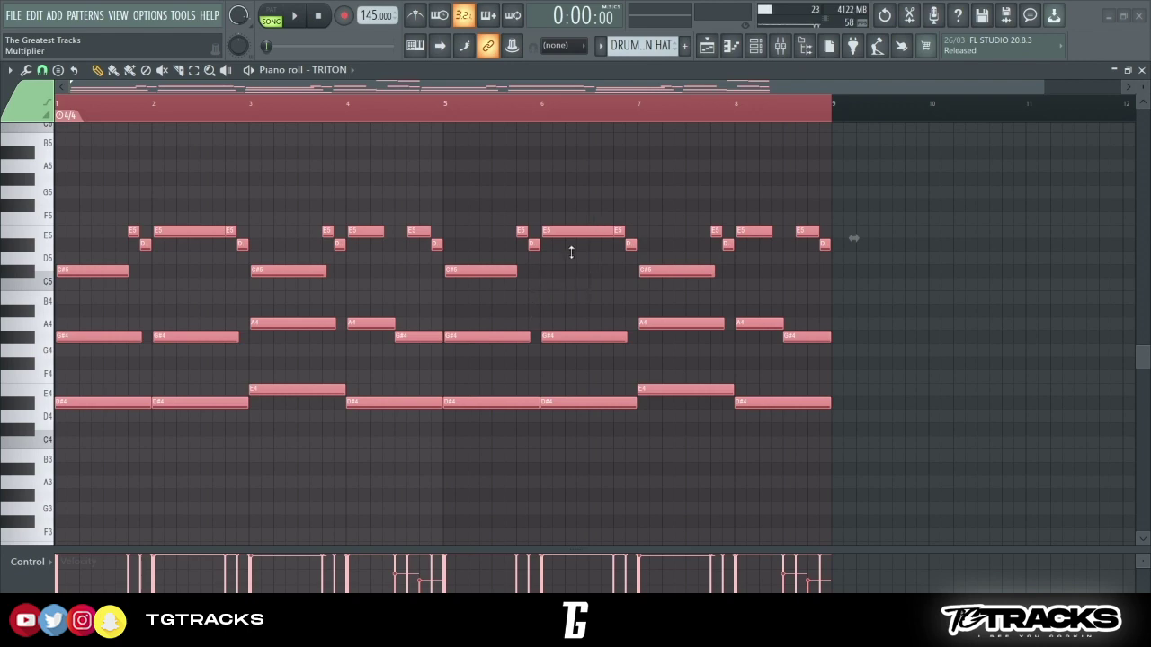
pyautogui.scroll(-5, 853, 238)
pyautogui.scroll(5, 853, 237)
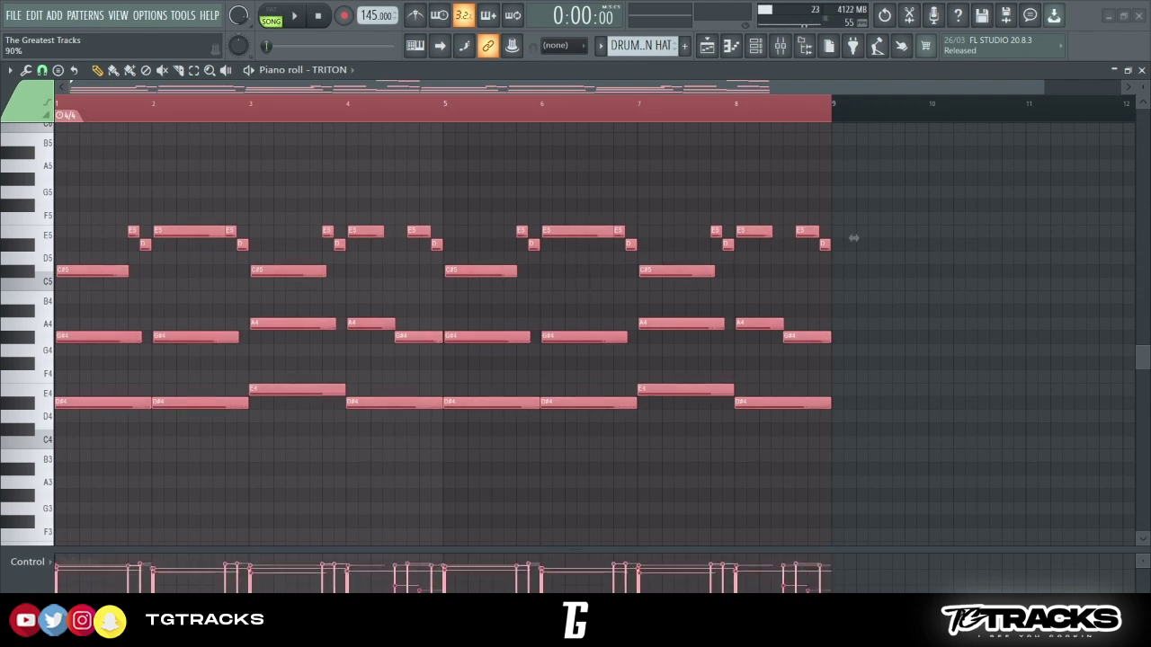
pyautogui.scroll(-4, 853, 237)
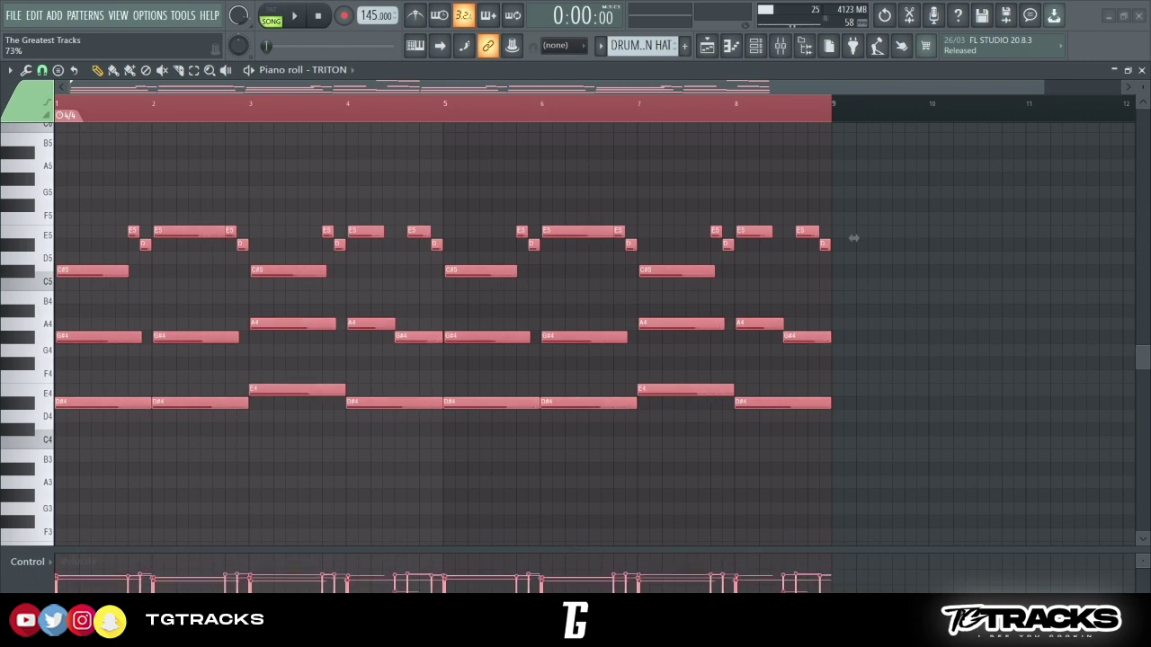
pyautogui.scroll(-2, 853, 237)
pyautogui.press('space')
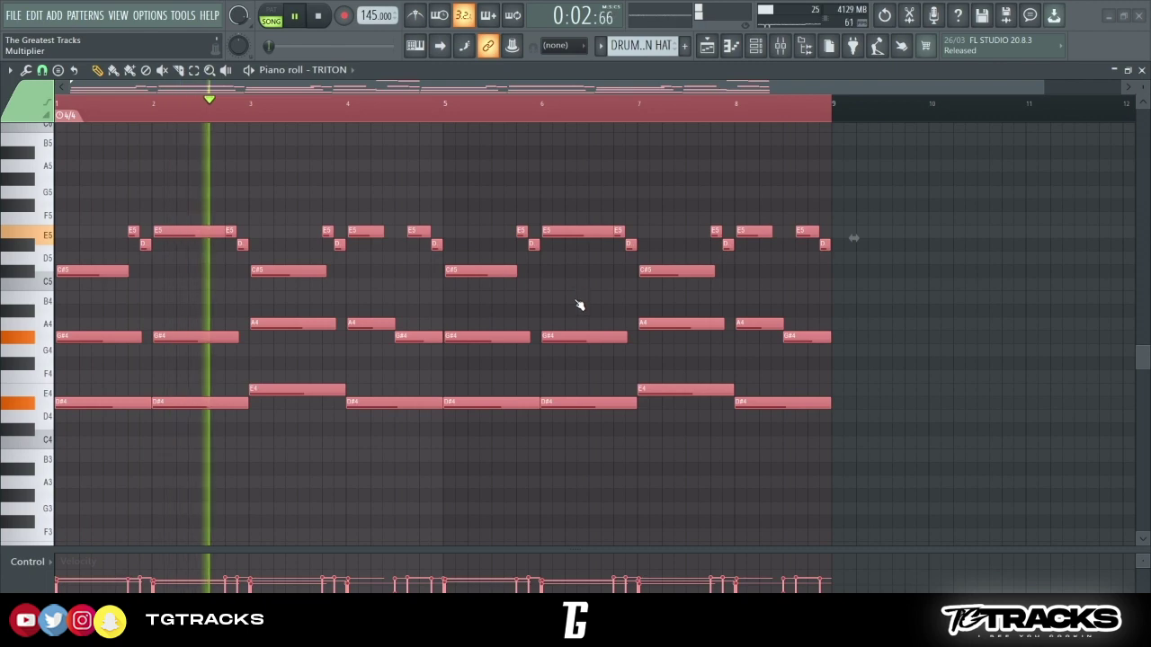
pyautogui.hotkey('ctrl', 'd')
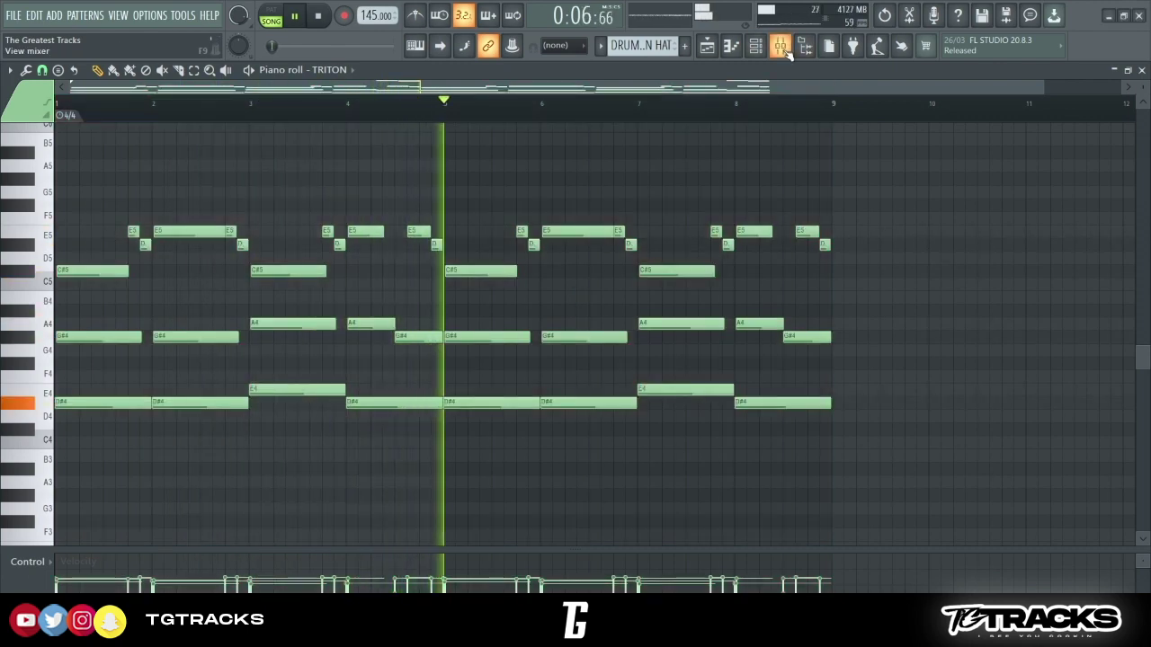
pyautogui.press('space')
# - Raise mixer Insert 16's volume to 95% (-1.1 dB) and play the song while watching the mixer levels
pyautogui.press('F9')
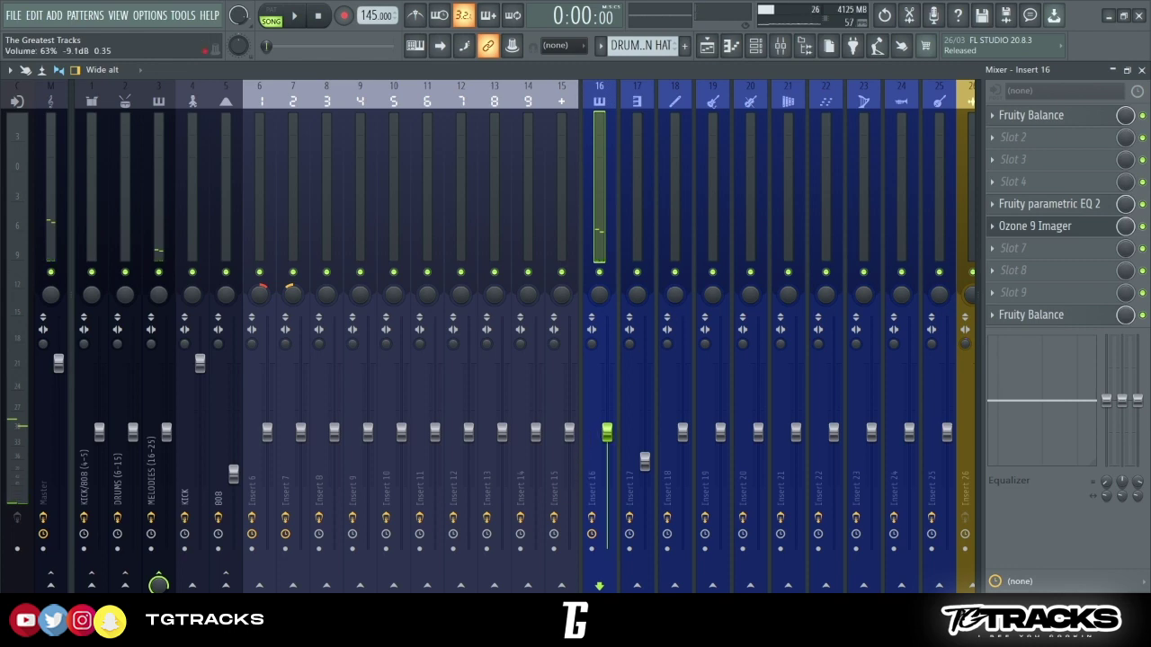
pyautogui.moveTo(606, 433); pyautogui.dragTo(607, 376)
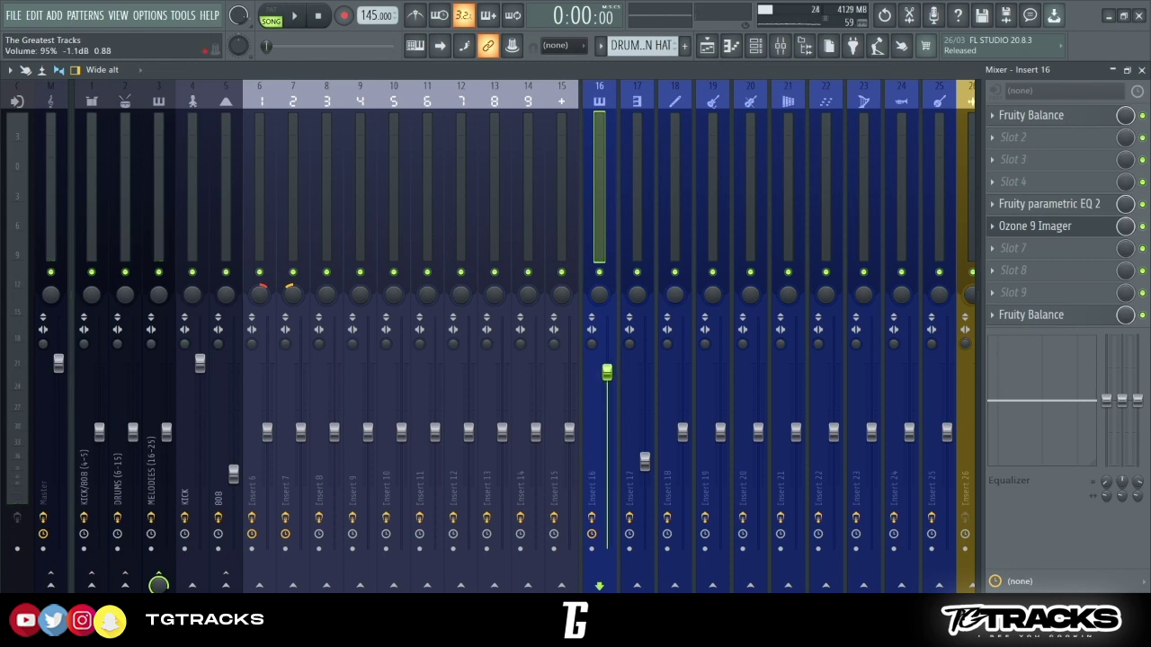
pyautogui.click(707, 47)
pyautogui.press('space')
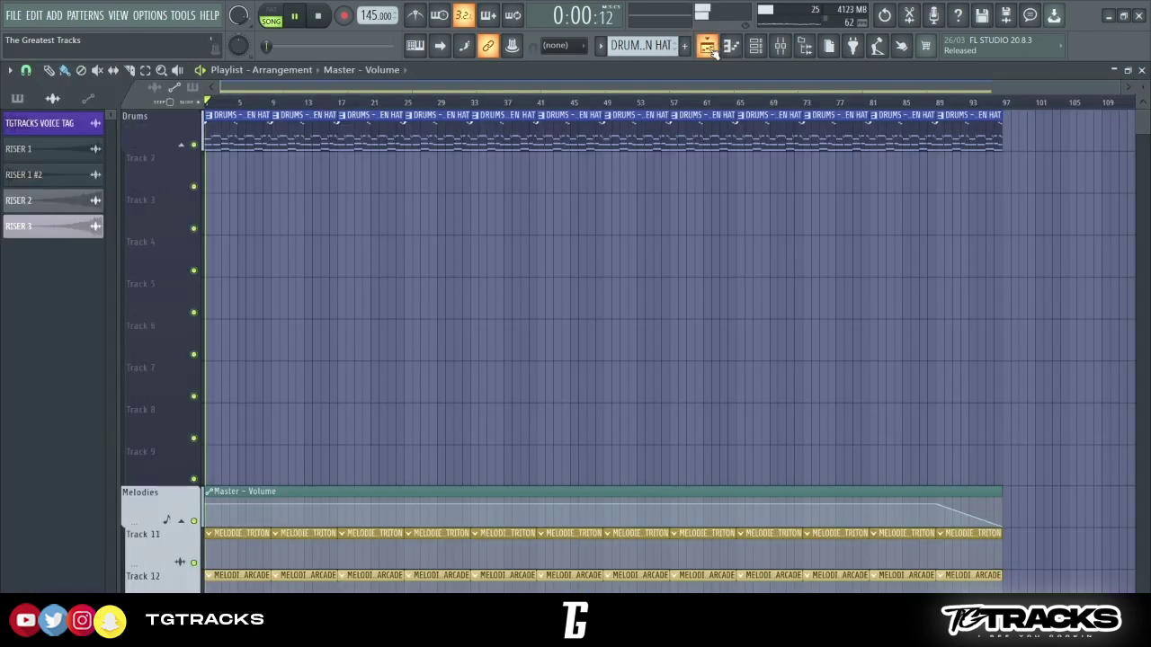
pyautogui.press('F9')
pyautogui.press('F9')
pyautogui.press('F9')
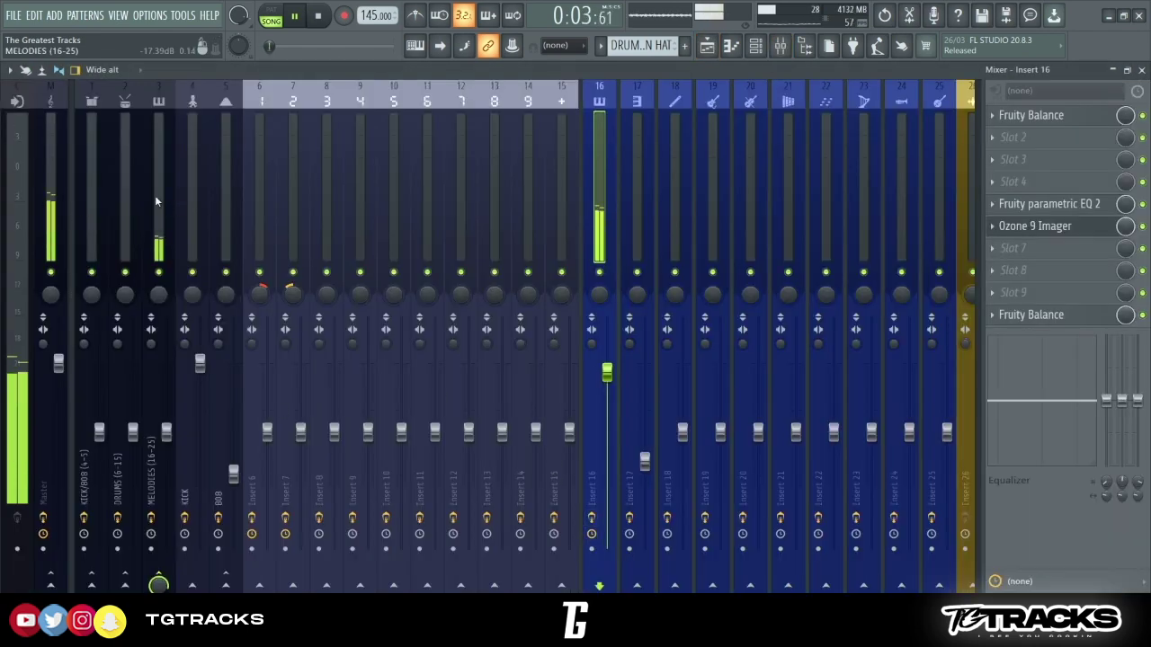
# - Raise the fader of the MELODIES (16-25) bus slightly while the song plays
pyautogui.click(155, 195)
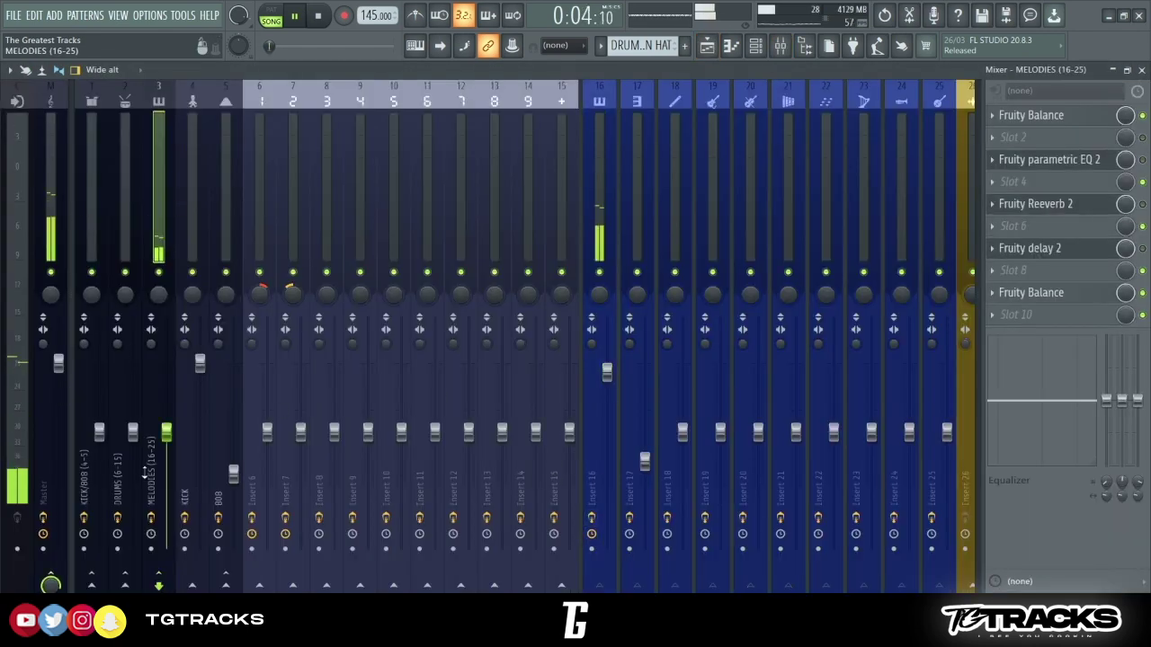
pyautogui.moveTo(166, 433); pyautogui.dragTo(166, 404)
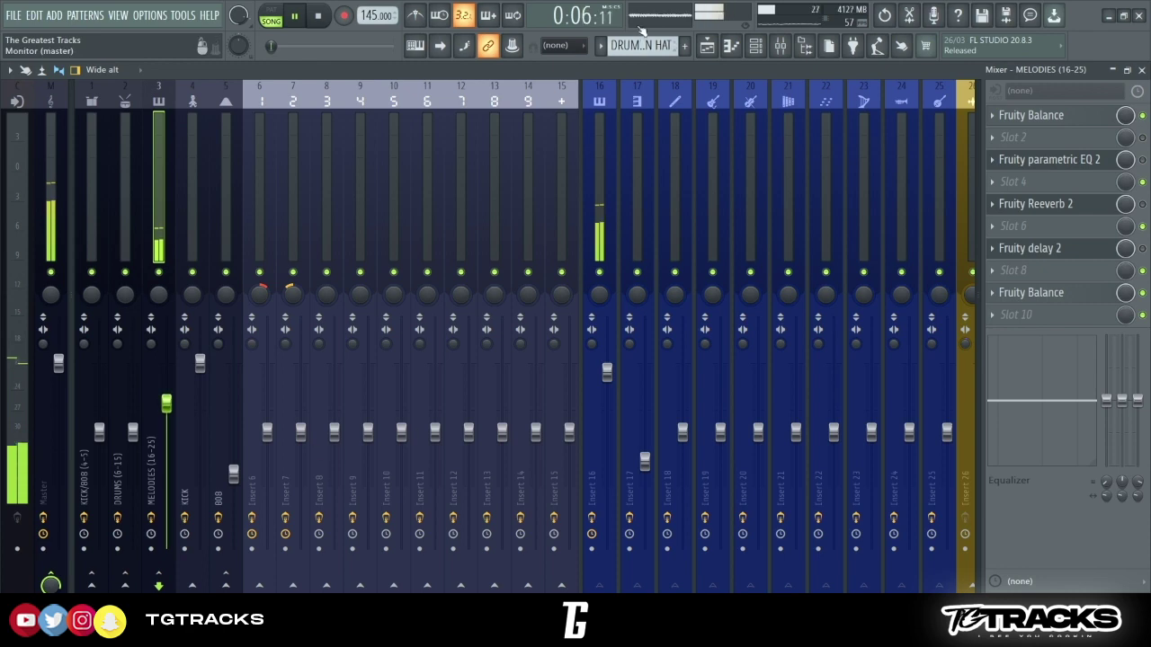
pyautogui.click(707, 46)
pyautogui.click(708, 47)
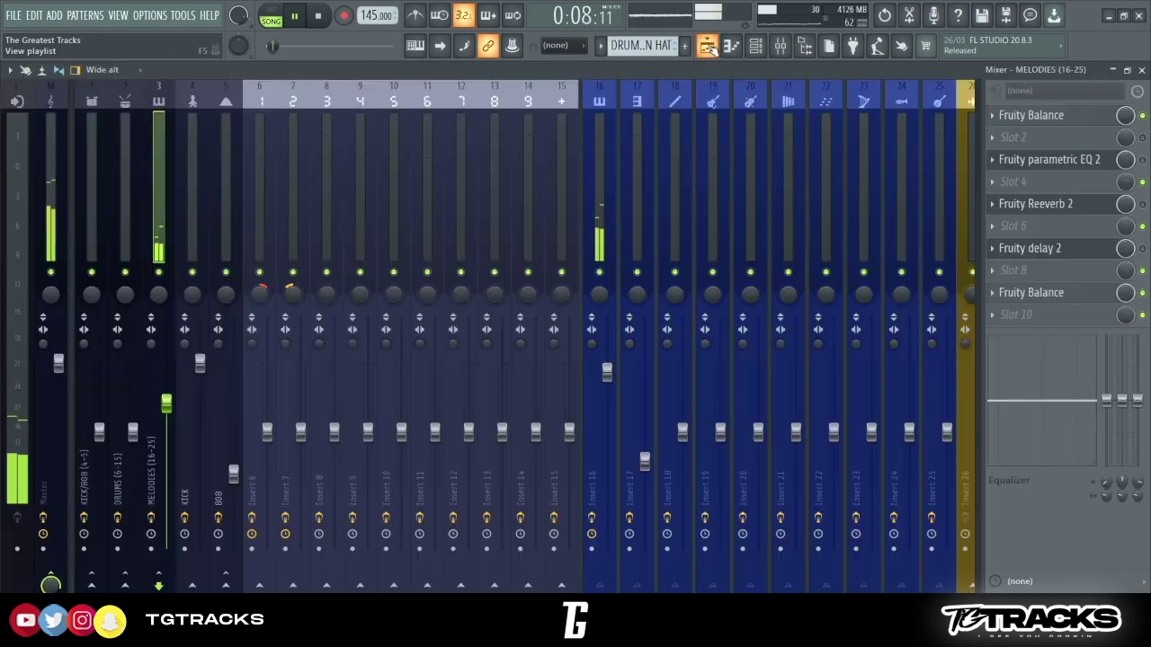
# - Enable Fruity parametric EQ 2 and Fruity Reeverb 2 on the MELODIES bus and review the EQ's low-cut curve
pyautogui.click(1142, 205)
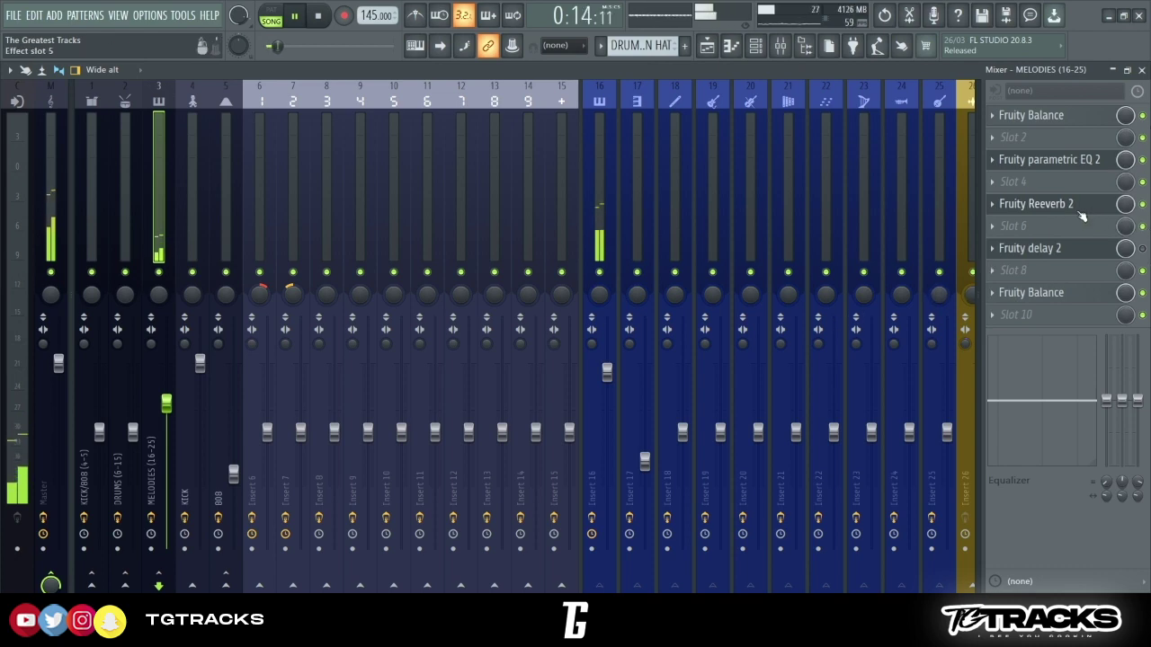
pyautogui.press('space')
pyautogui.click(1085, 159)
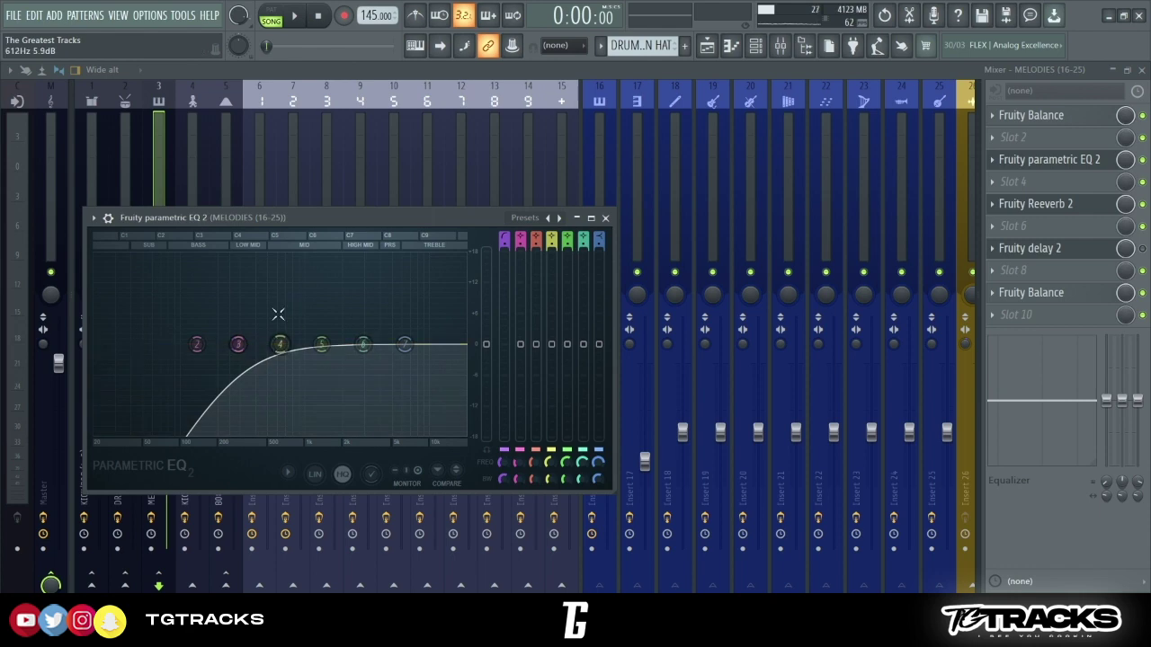
pyautogui.click(606, 217)
# - Adjust the room size of Fruity Reeverb 2 on the MELODIES bus, trying 44 and then a larger size
pyautogui.click(1068, 204)
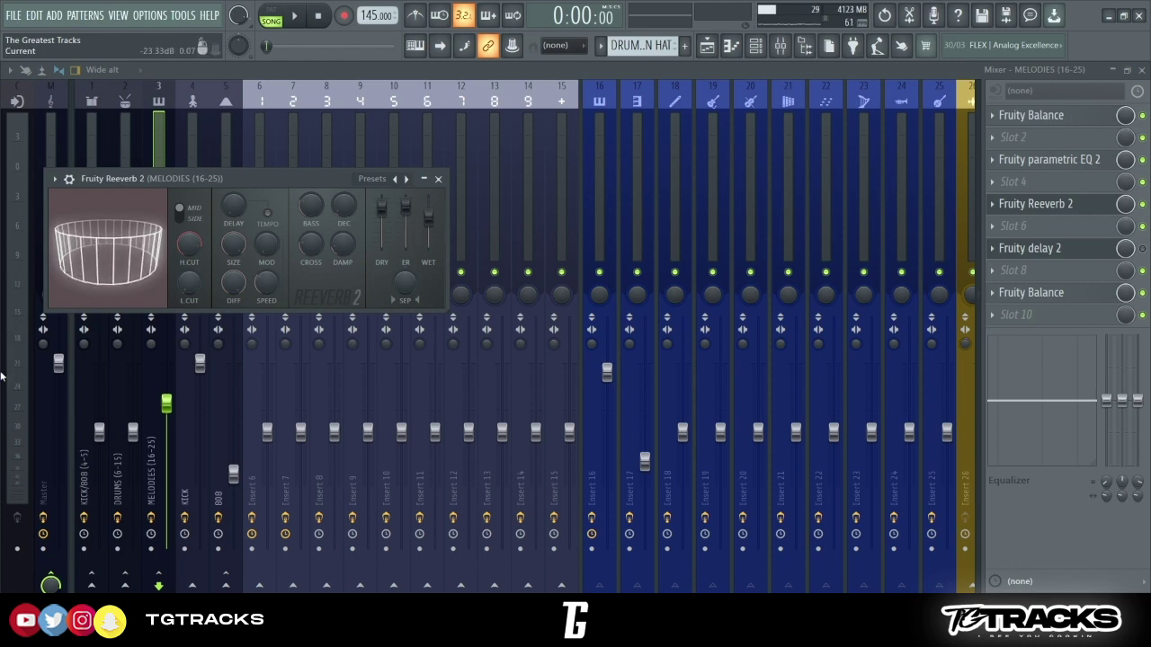
pyautogui.press('space')
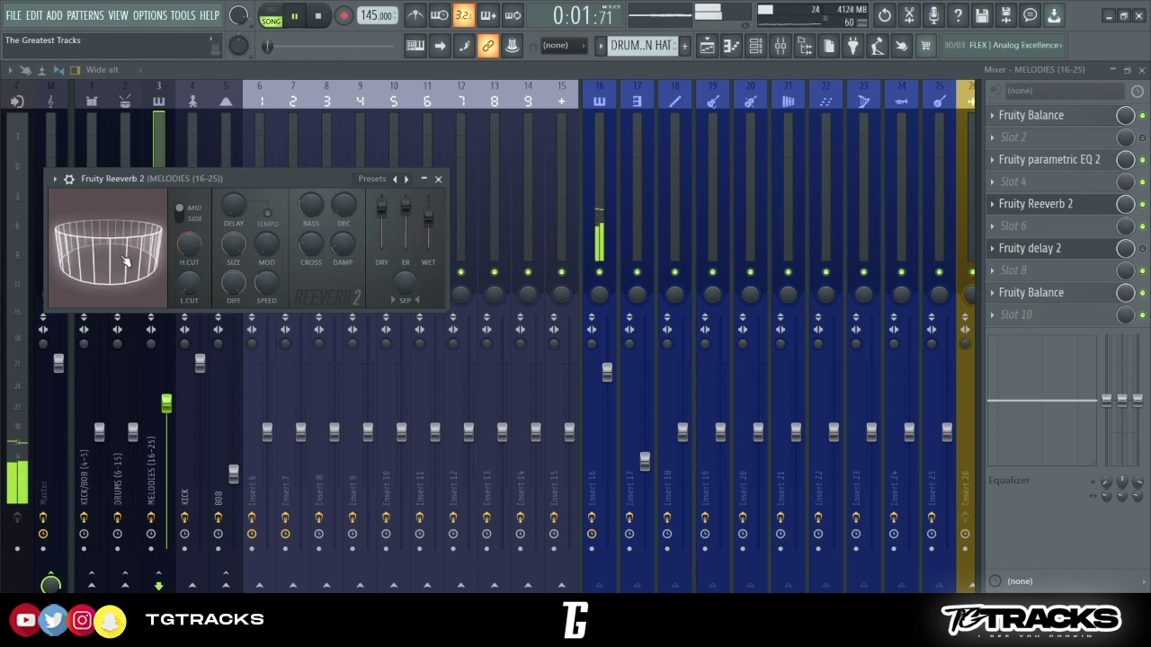
pyautogui.moveTo(232, 244)
pyautogui.mouseDown()
pyautogui.moveTo(233, 301)
pyautogui.moveTo(233, 250)
pyautogui.mouseUp()
pyautogui.press('space')
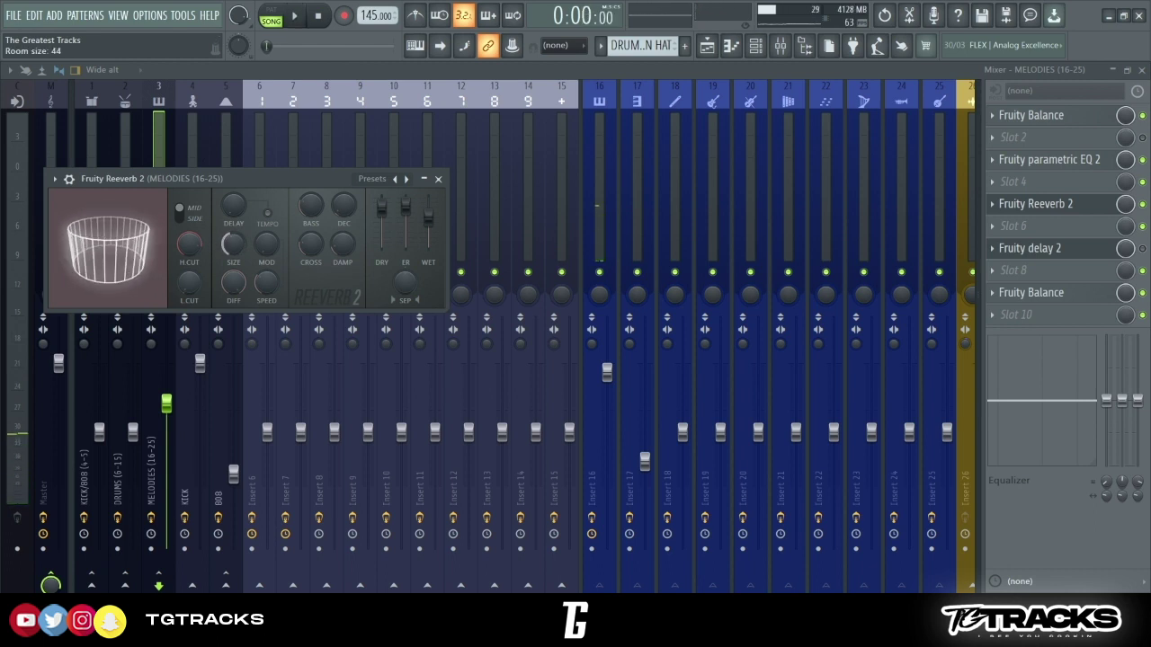
pyautogui.moveTo(233, 244); pyautogui.dragTo(233, 236)
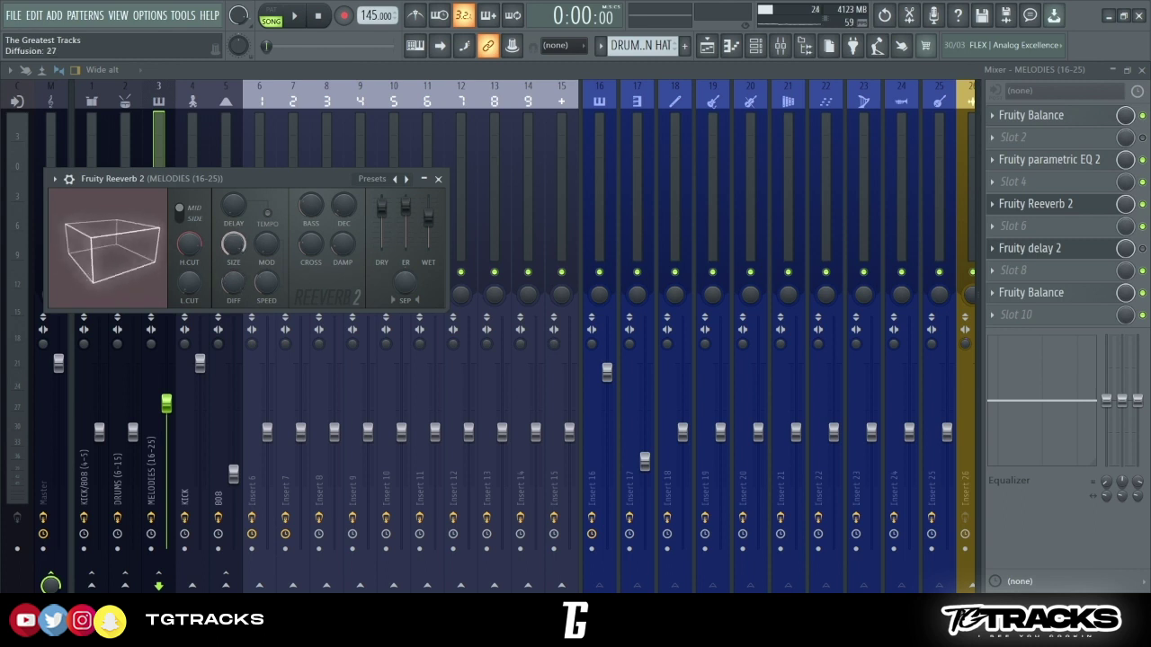
# - Try low and high diffusion values in Fruity Reeverb 2, including 27, and leave the diffusion low
pyautogui.moveTo(135, 261); pyautogui.dragTo(135, 247)
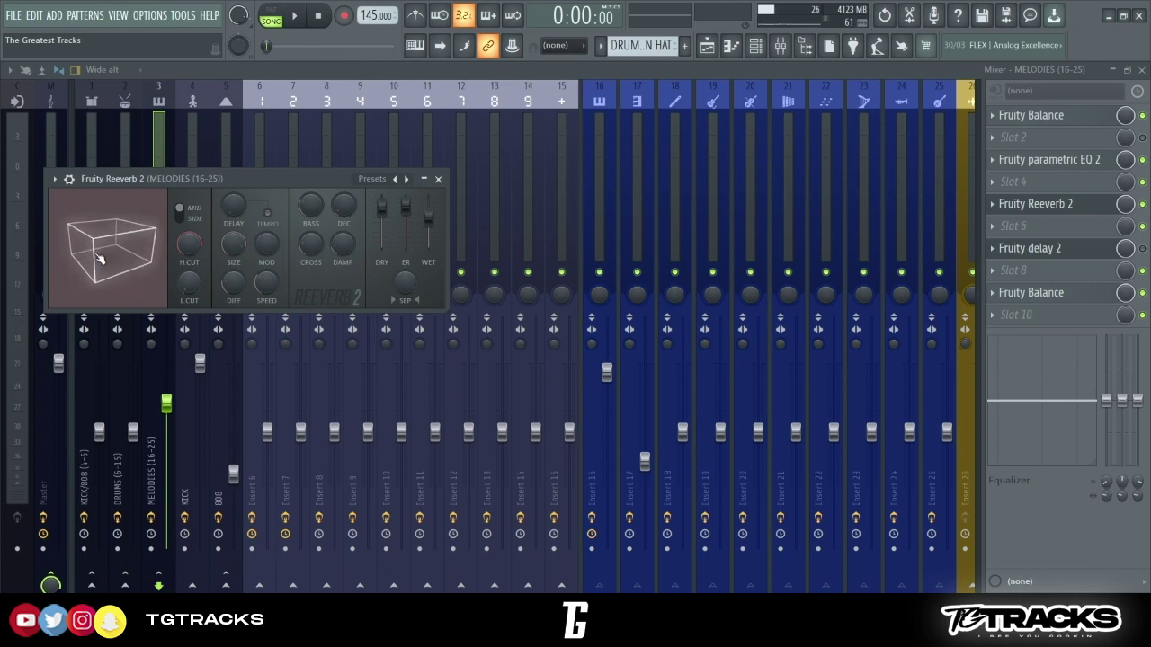
pyautogui.moveTo(234, 283); pyautogui.dragTo(235, 236)
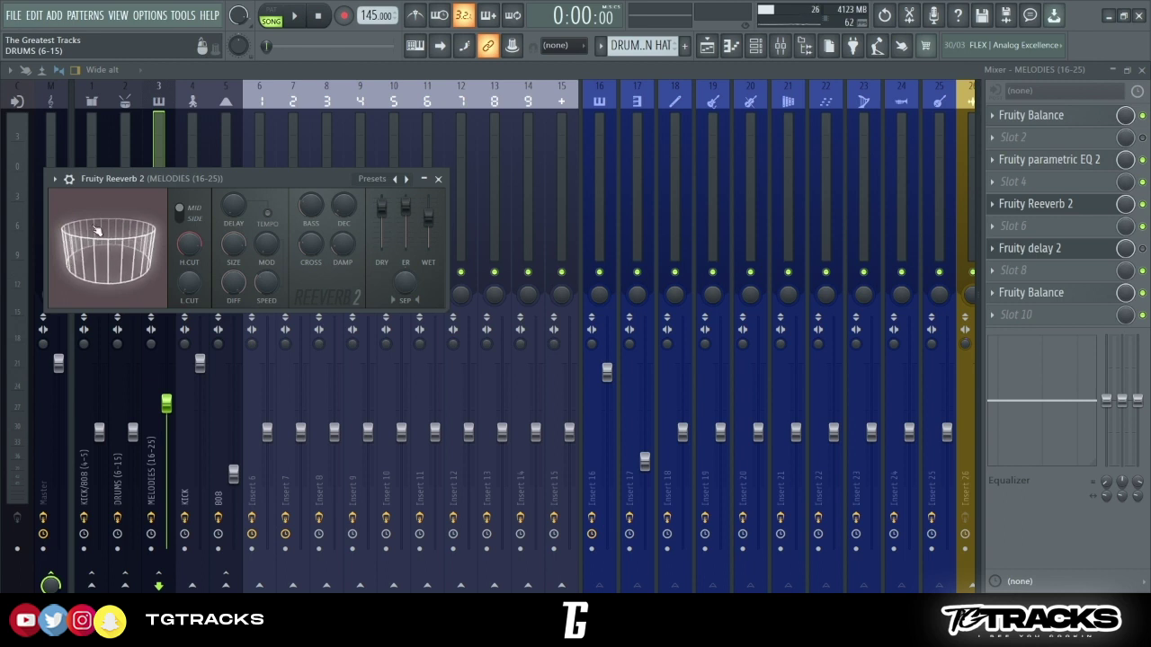
pyautogui.moveTo(126, 259); pyautogui.dragTo(115, 259)
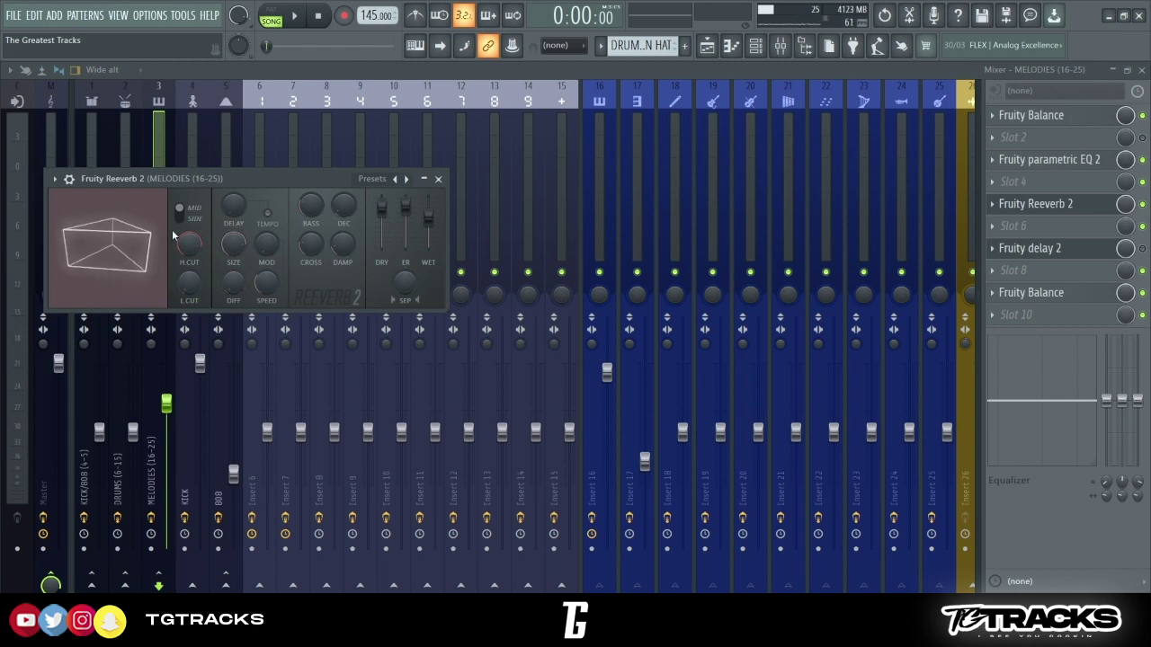
# - Play the song and raise the fader of the MELODIES (16-25) bus to about 99%
pyautogui.press('space')
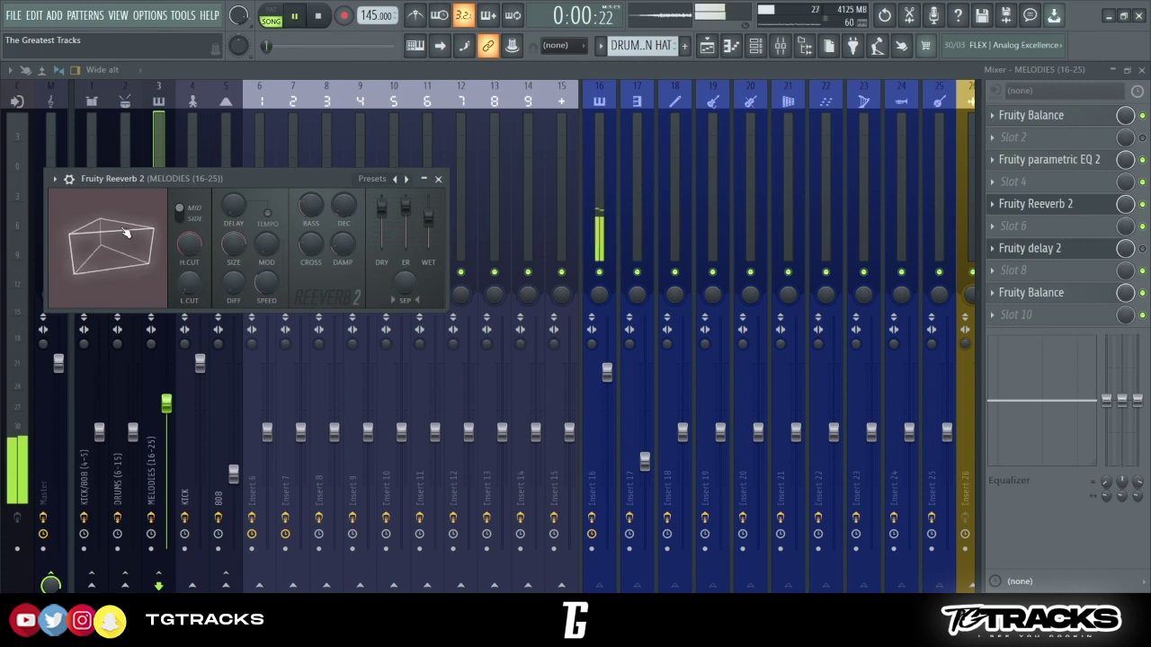
pyautogui.moveTo(167, 404); pyautogui.dragTo(167, 363)
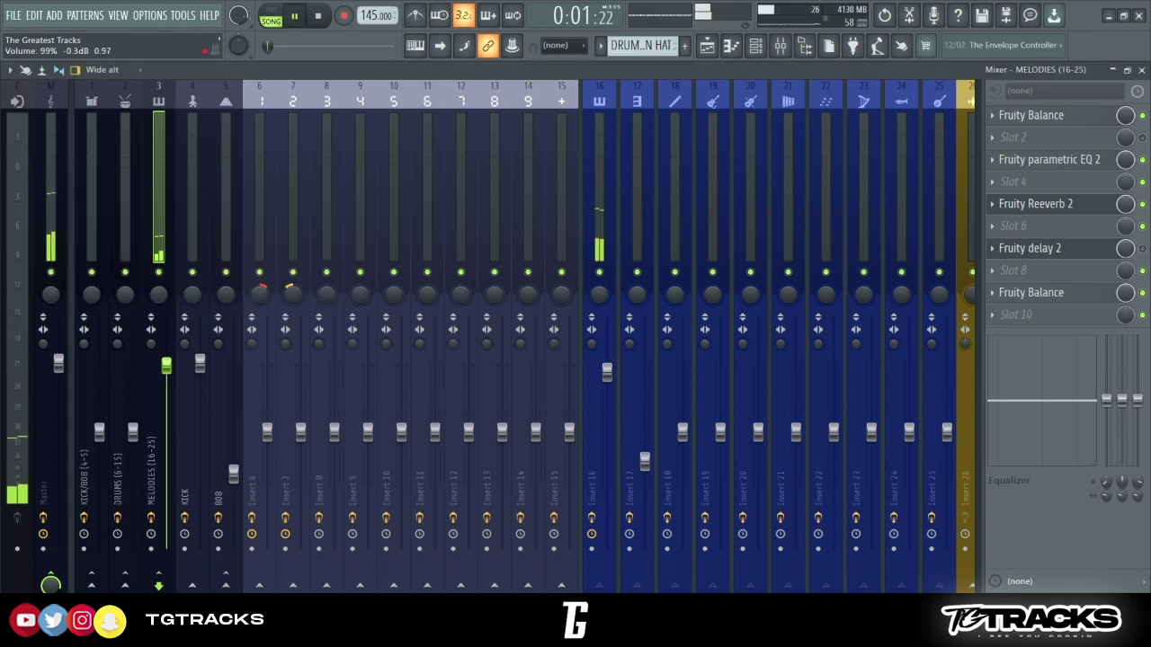
# - Increase the diffusion and wet level of Fruity Reeverb 2 on the MELODIES bus and set its room size to 91
pyautogui.click(1036, 204)
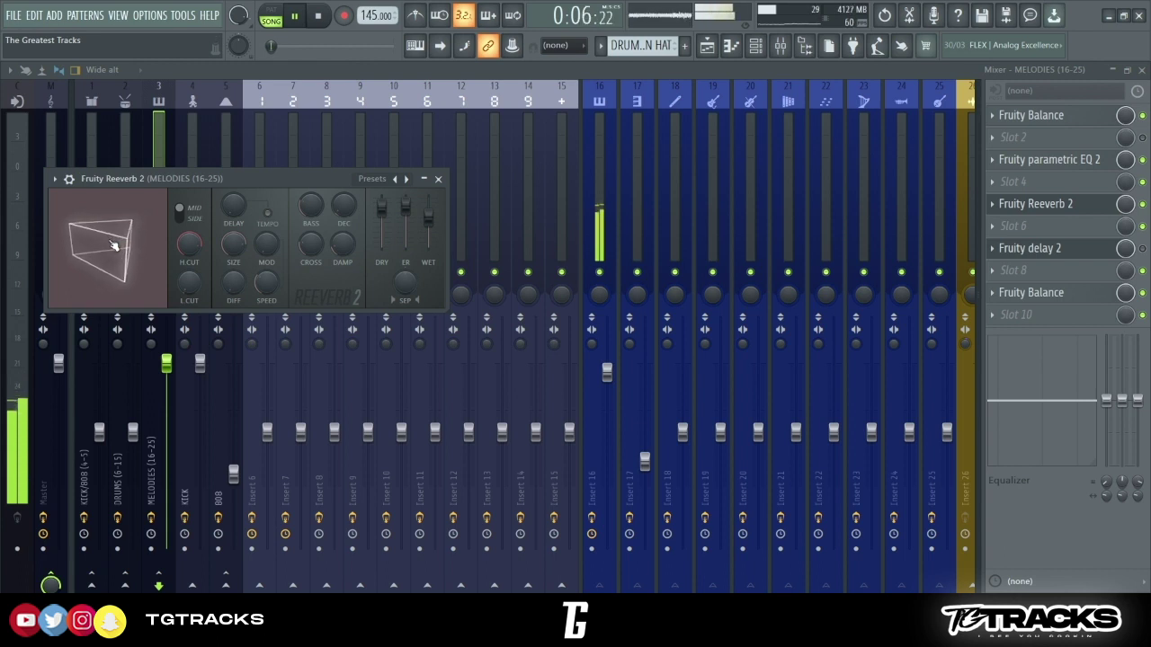
pyautogui.moveTo(234, 244); pyautogui.dragTo(234, 233)
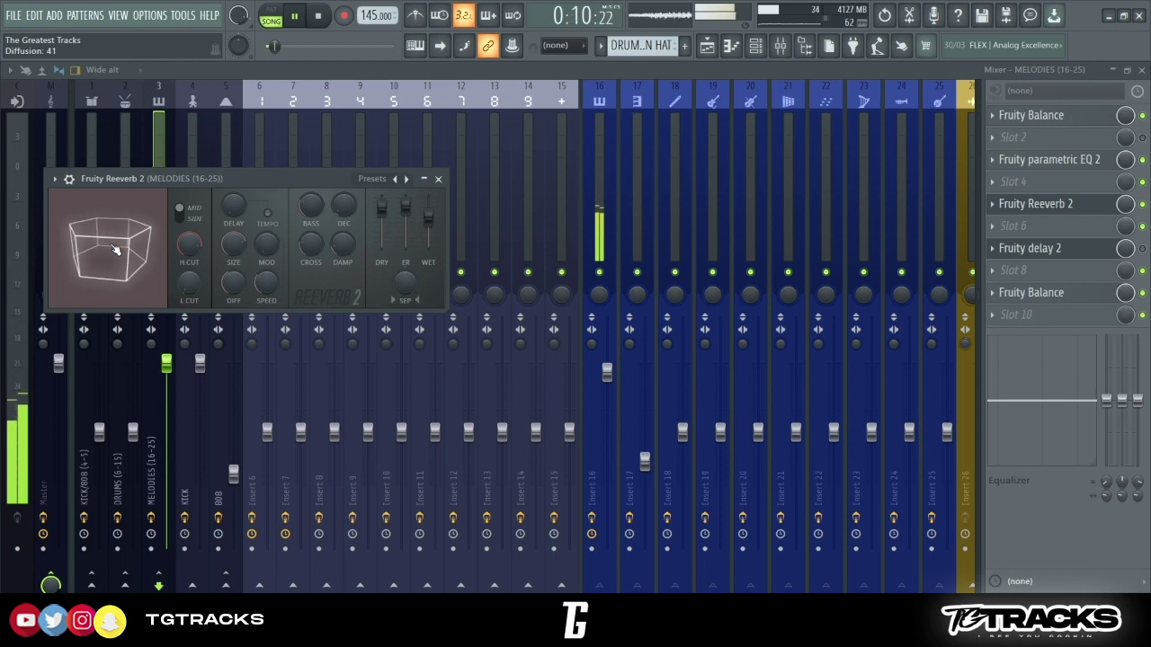
pyautogui.moveTo(234, 244); pyautogui.dragTo(234, 222)
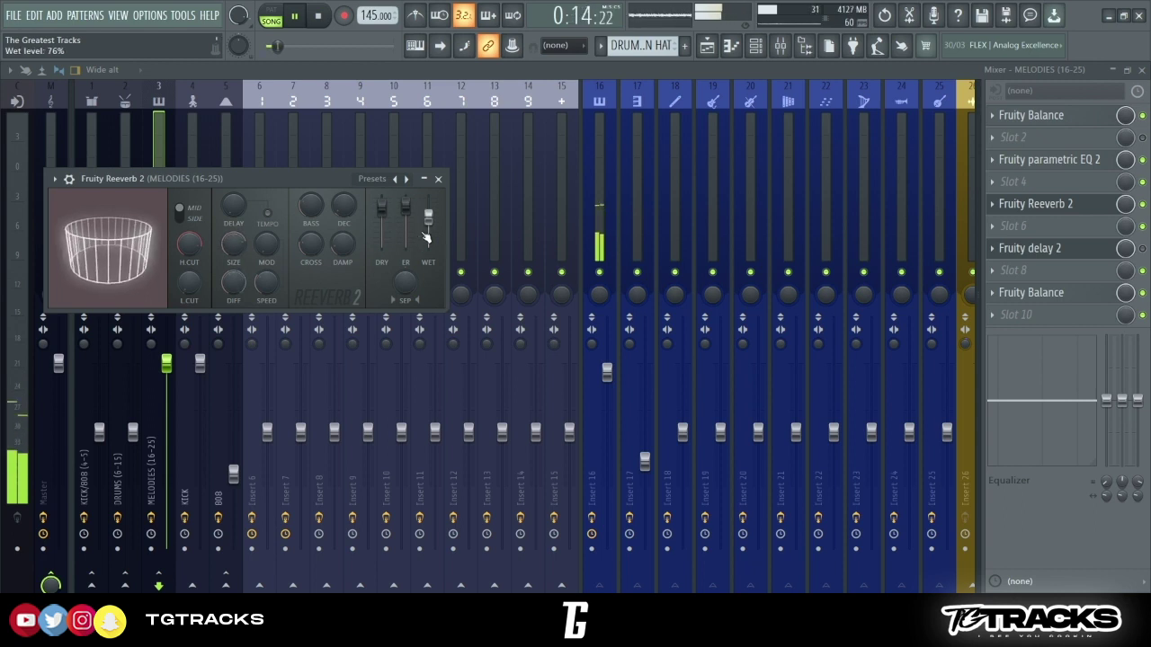
pyautogui.moveTo(427, 235); pyautogui.dragTo(427, 223)
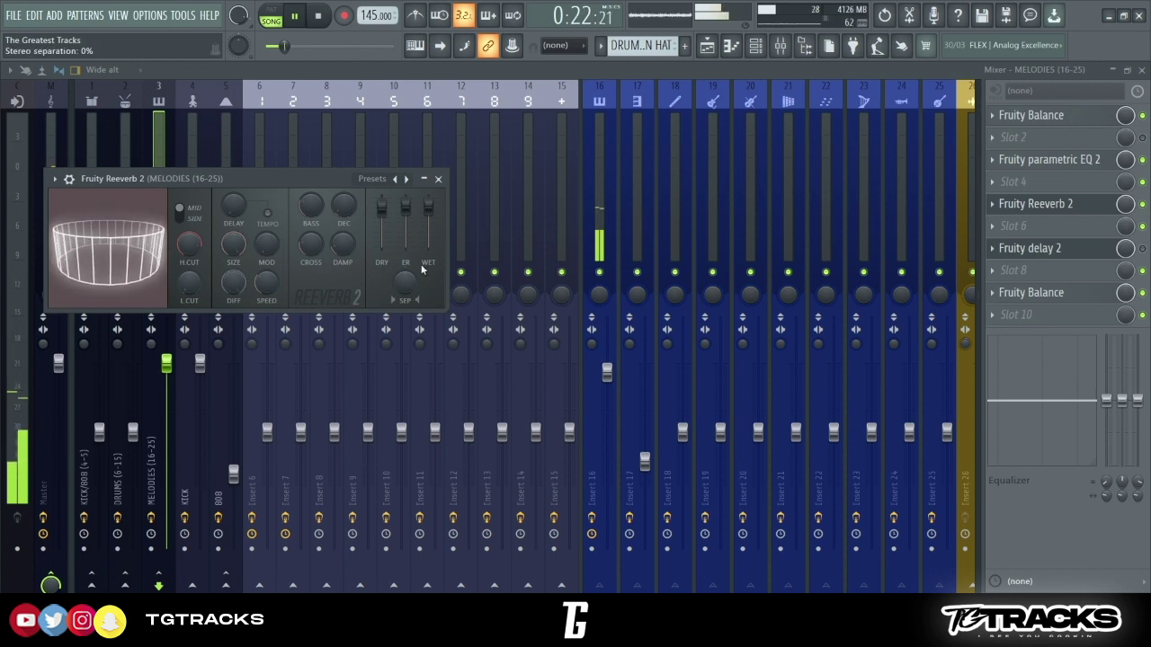
pyautogui.press('space')
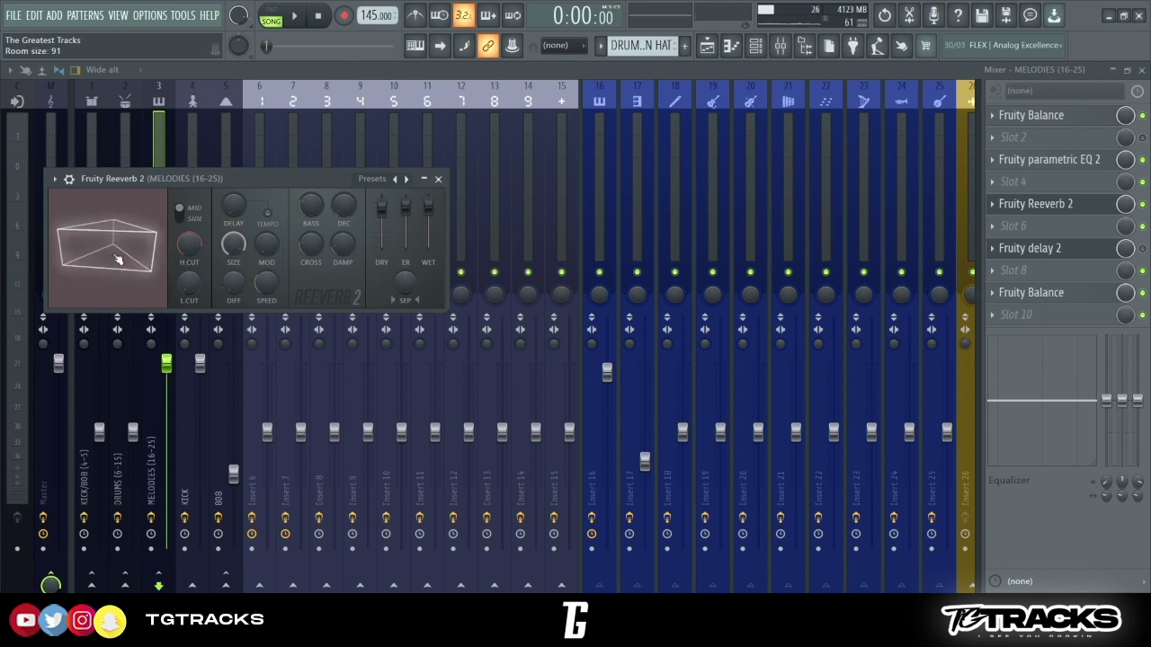
# - Enable Fruity delay 2 on the MELODIES (16-25) bus and lower its mix level to about 82% during playback
pyautogui.click(43, 263)
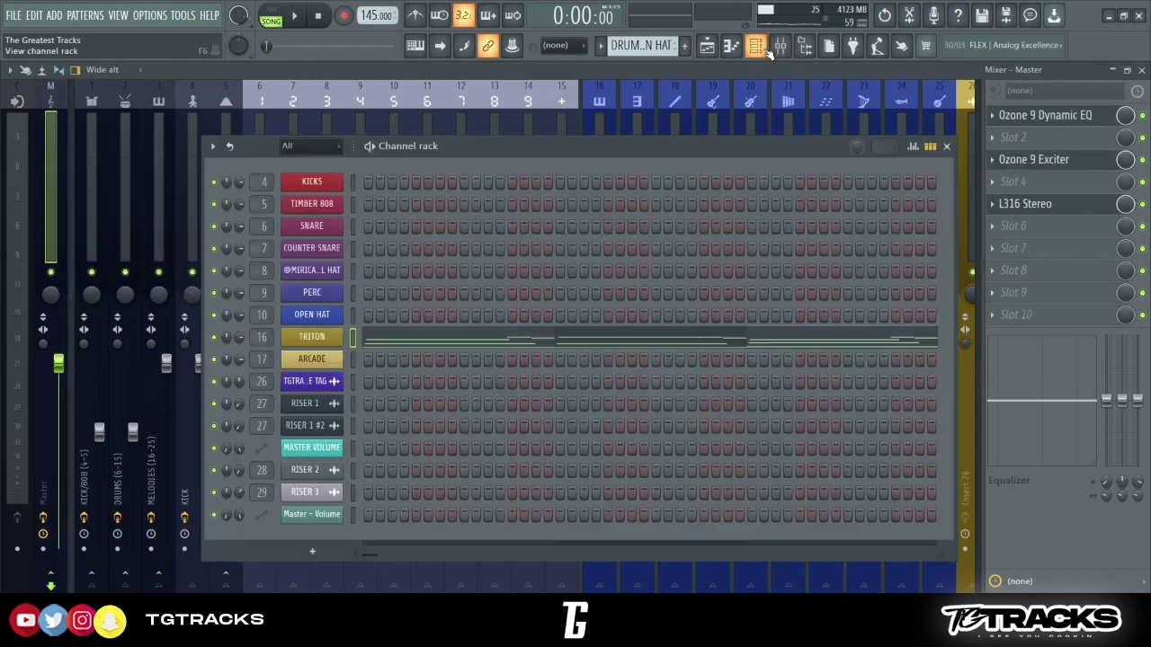
pyautogui.click(755, 46)
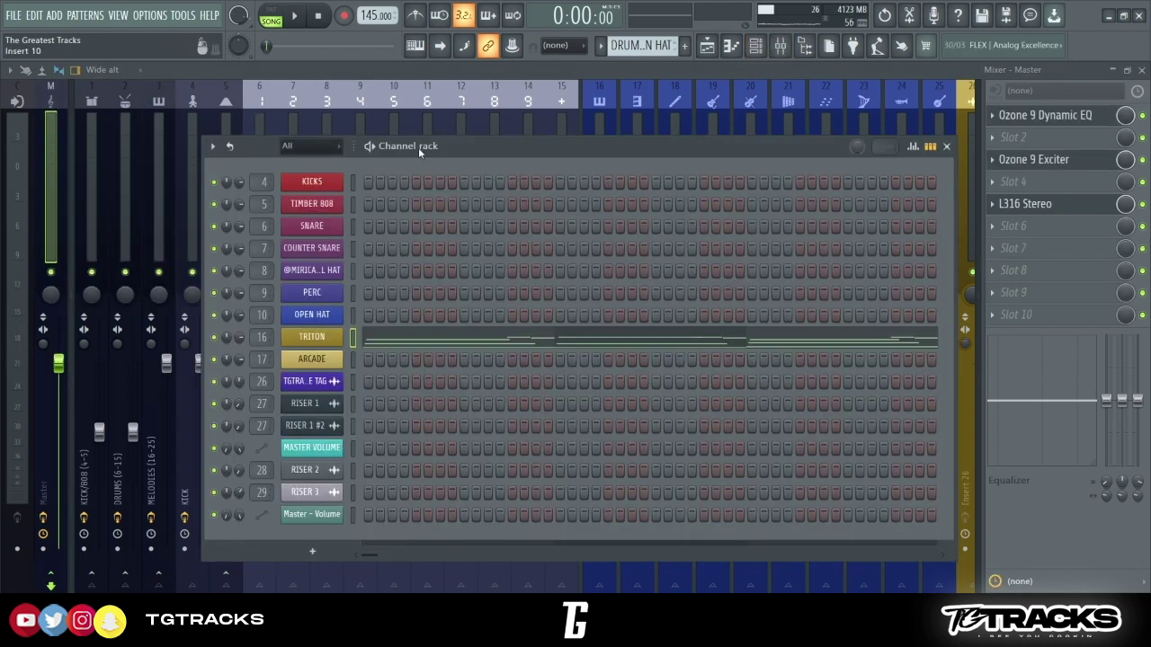
pyautogui.click(604, 113)
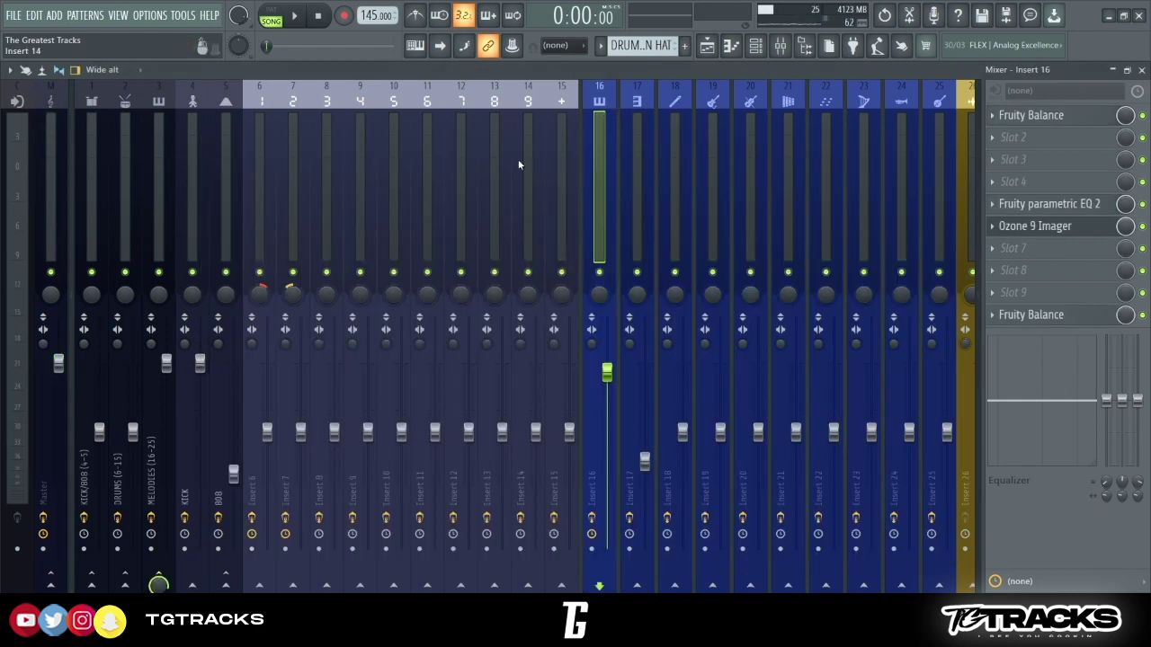
pyautogui.click(156, 162)
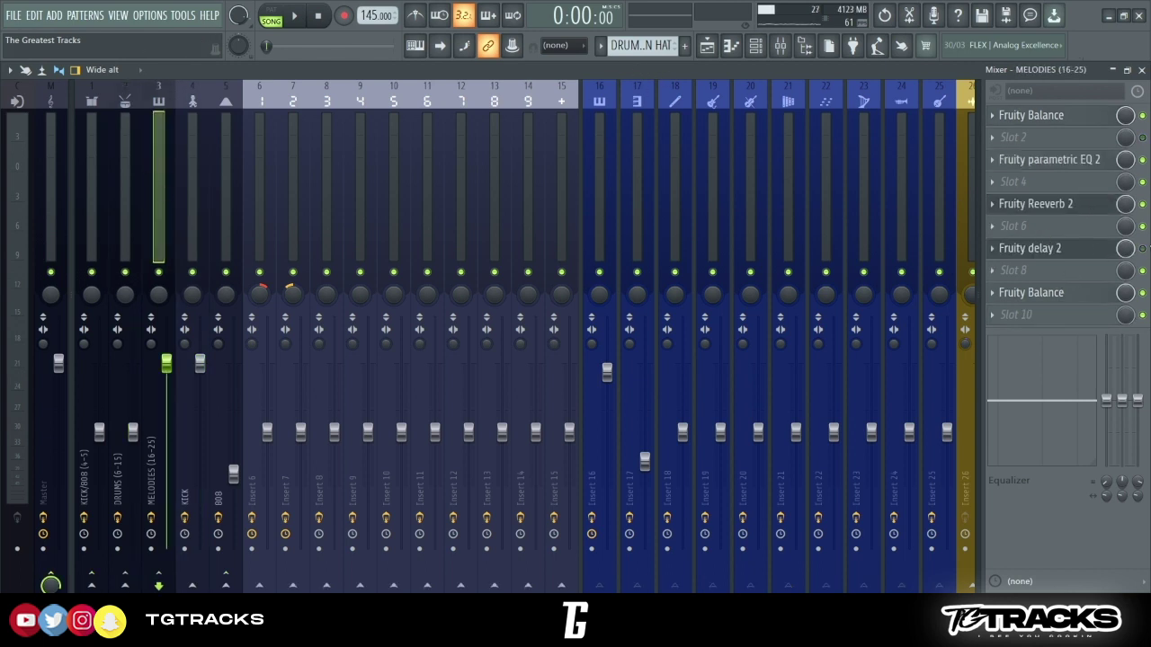
pyautogui.click(1025, 248)
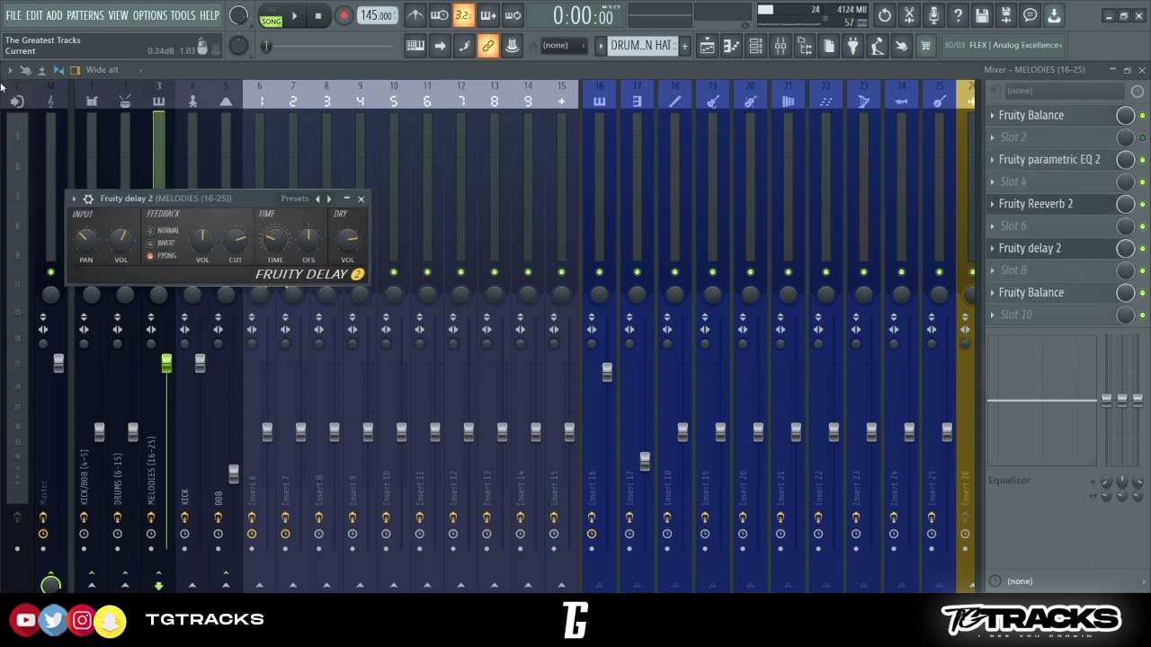
pyautogui.press('space')
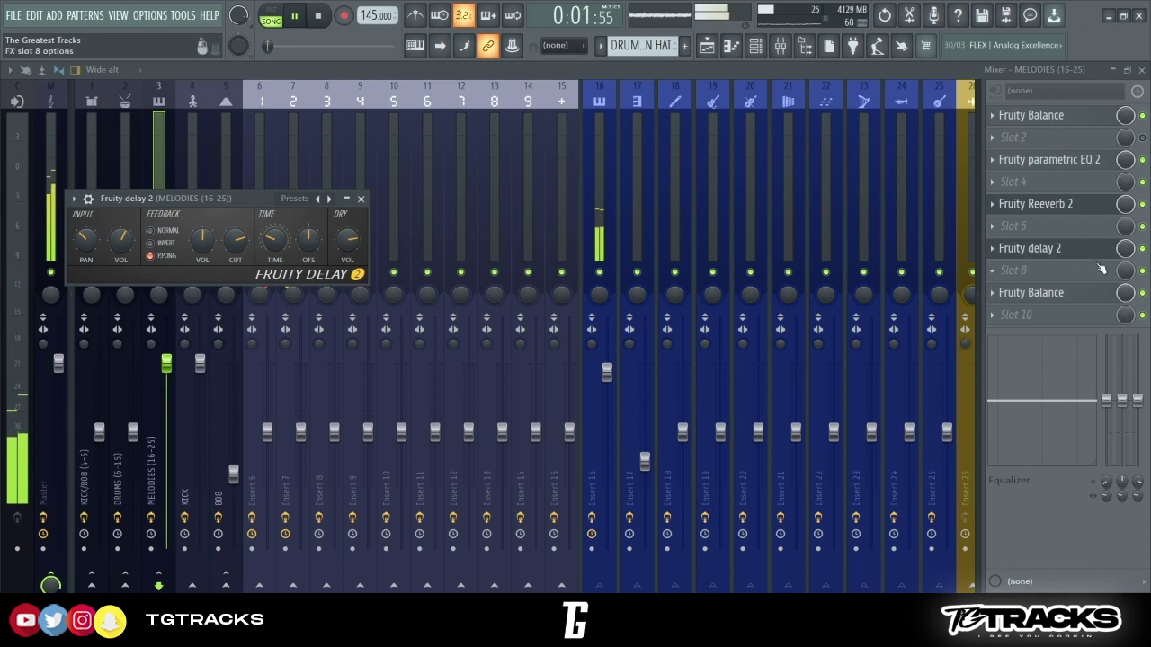
pyautogui.moveTo(1125, 248); pyautogui.dragTo(1125, 266)
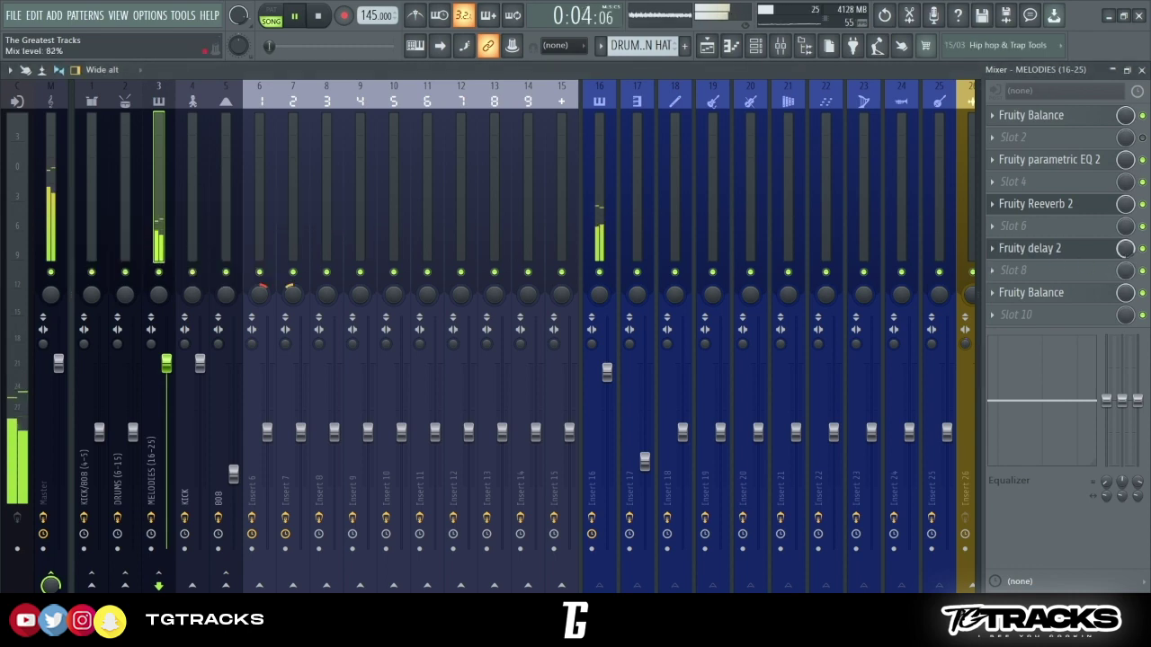
# - Stop playback and open the TRITON channel's instrument with its program browser
pyautogui.click(707, 46)
pyautogui.click(757, 45)
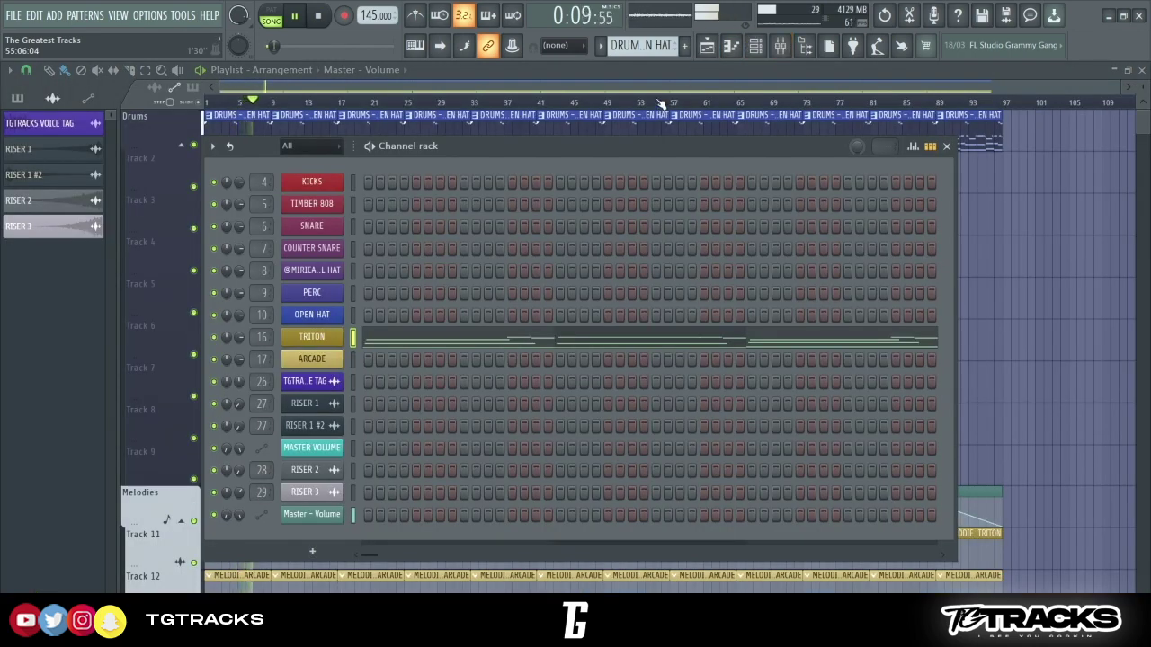
pyautogui.press('space')
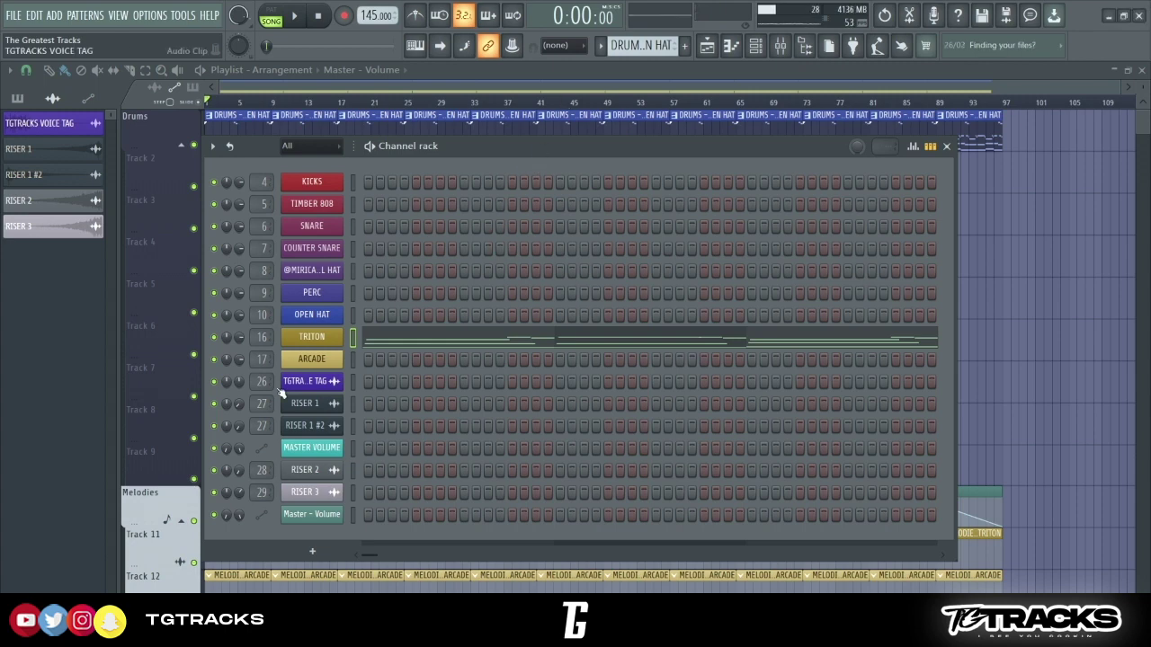
pyautogui.click(315, 338)
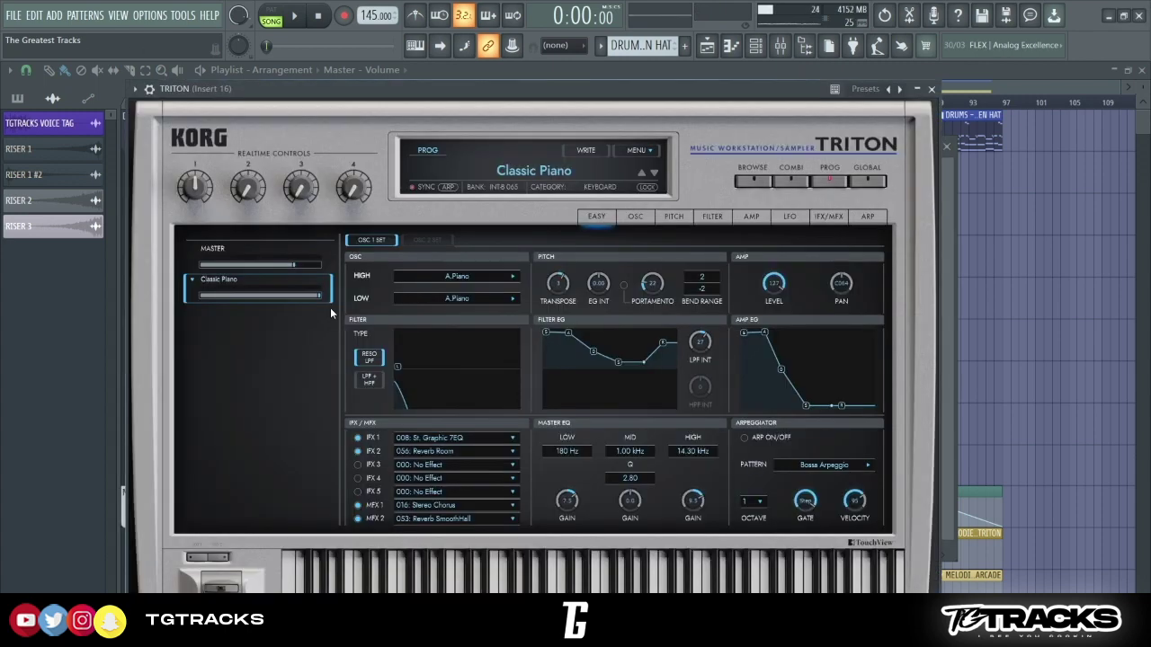
pyautogui.click(766, 181)
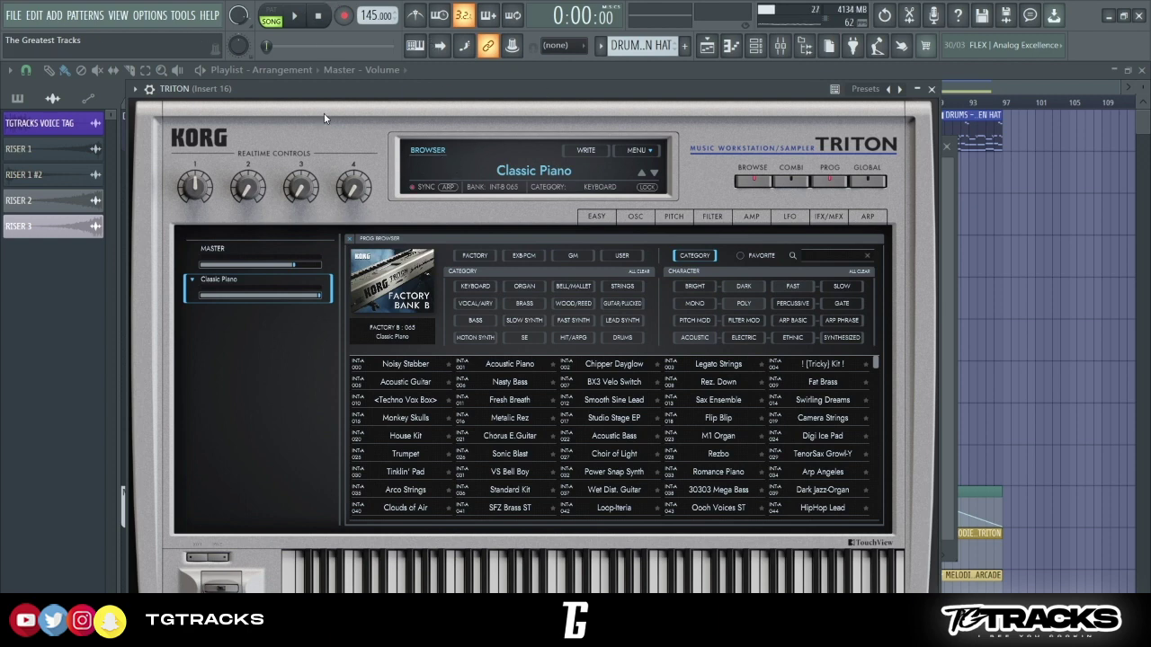
# - Audition the Acoustic Guitar and Acoustic Piano programs on the TRITON channel while the song plays
pyautogui.click(294, 15)
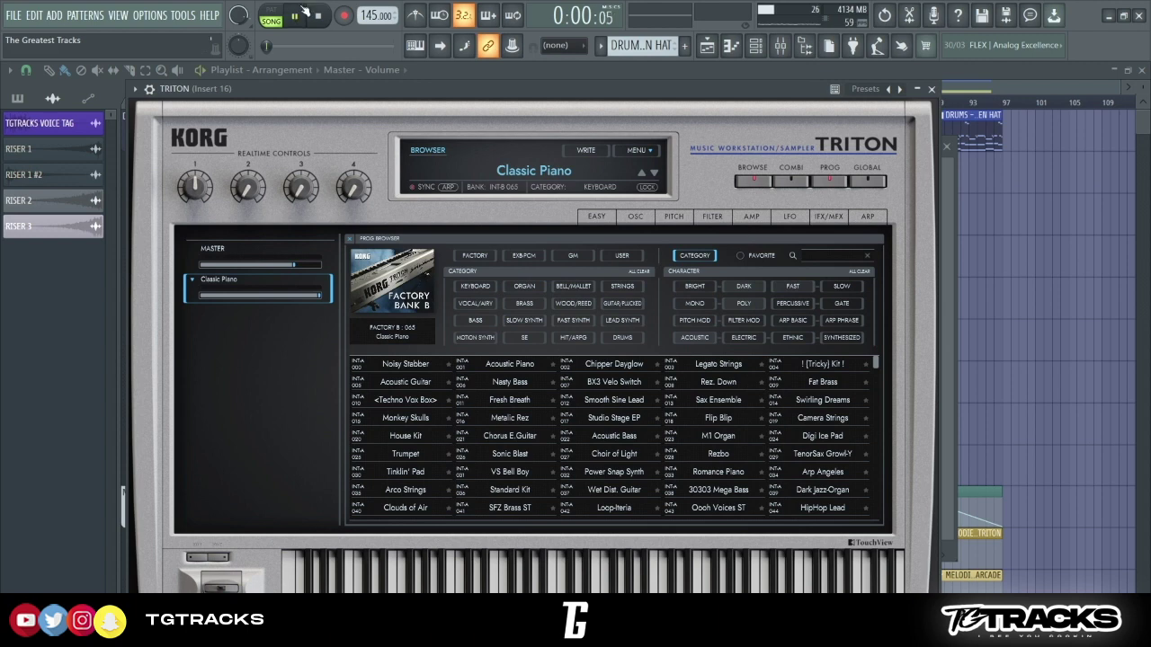
pyautogui.click(404, 382)
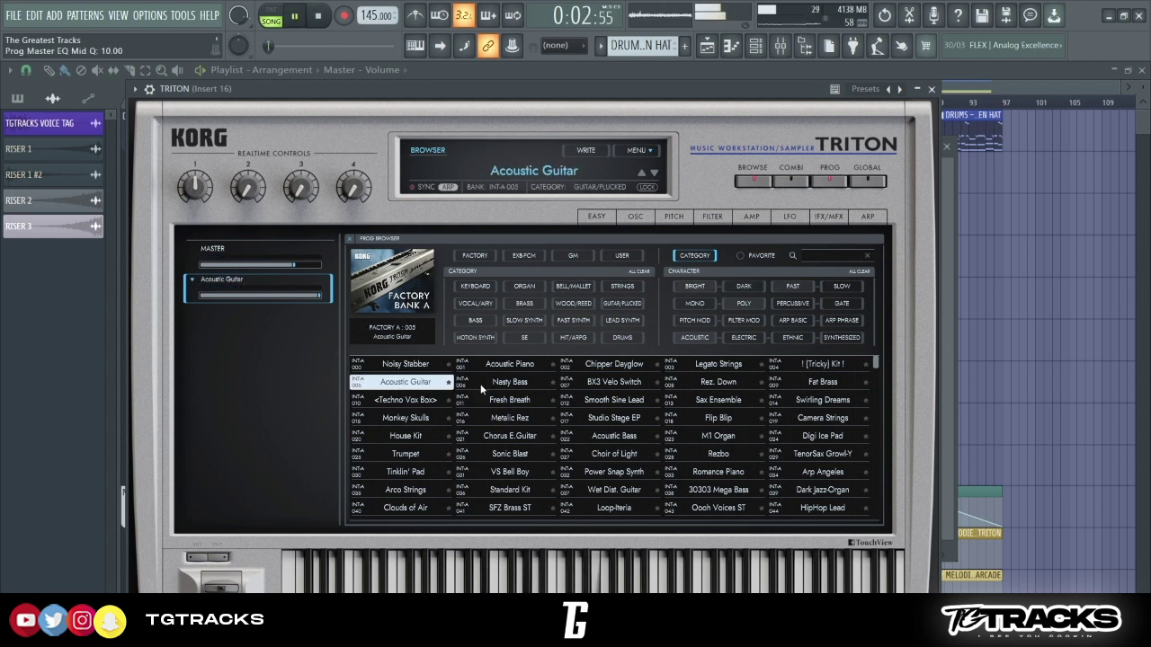
pyautogui.click(523, 365)
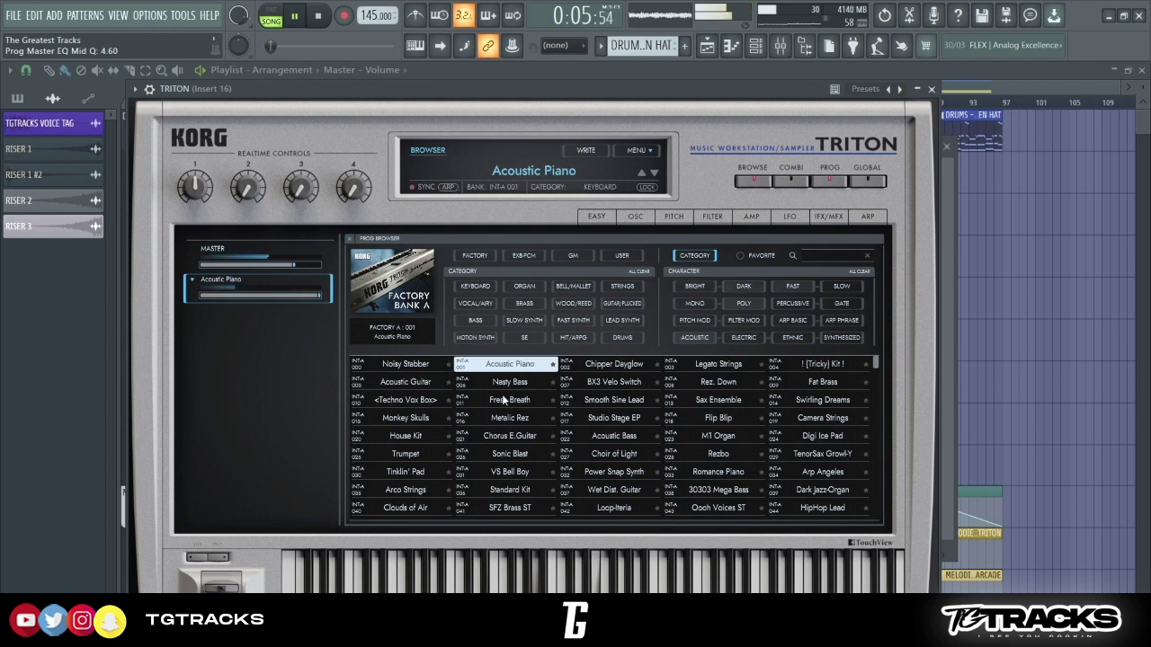
# - Stop playback and filter the Triton programs by category, comparing Keyboard with Vocal/Airy and settling on Vocal/Airy
pyautogui.click(475, 303)
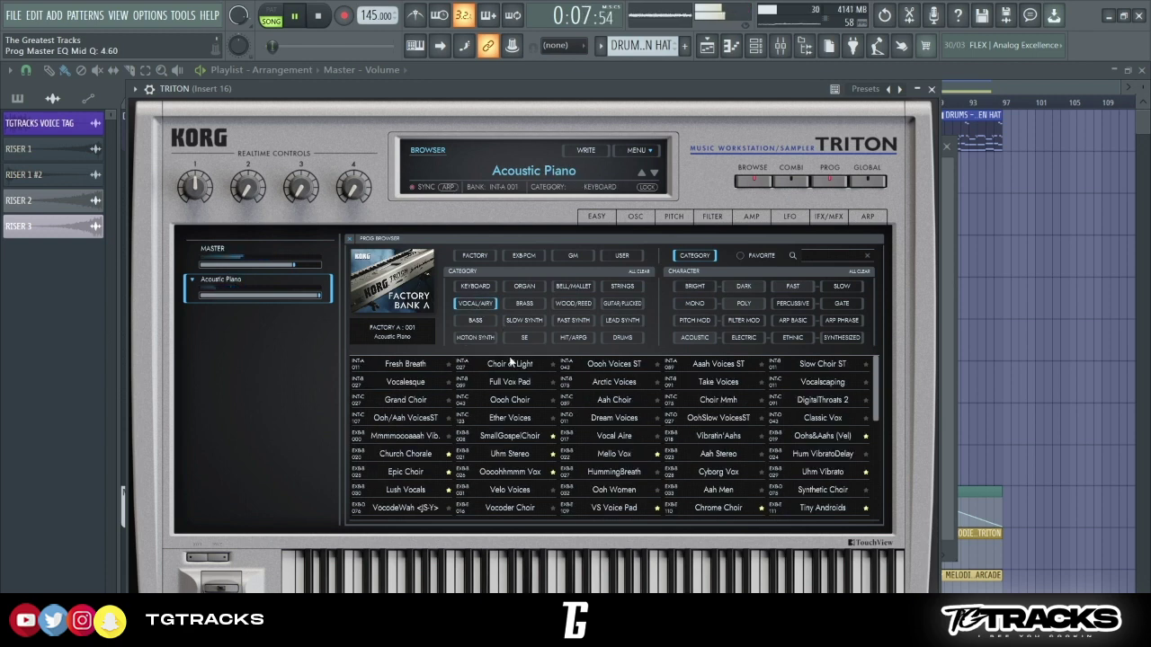
pyautogui.click(294, 16)
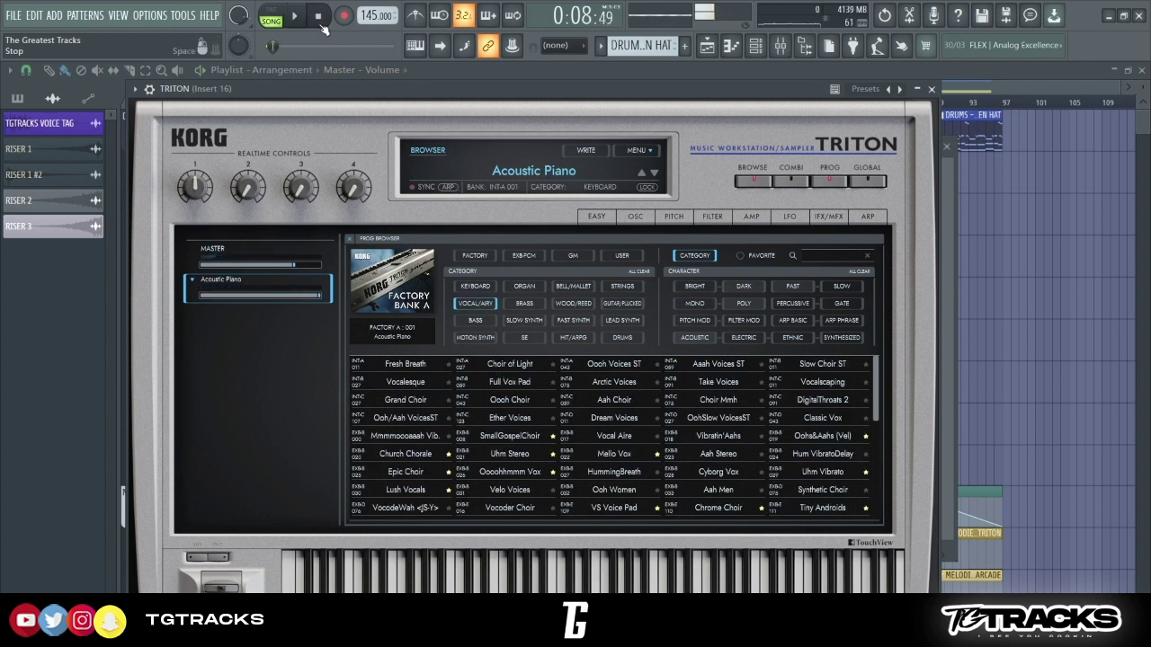
pyautogui.click(319, 18)
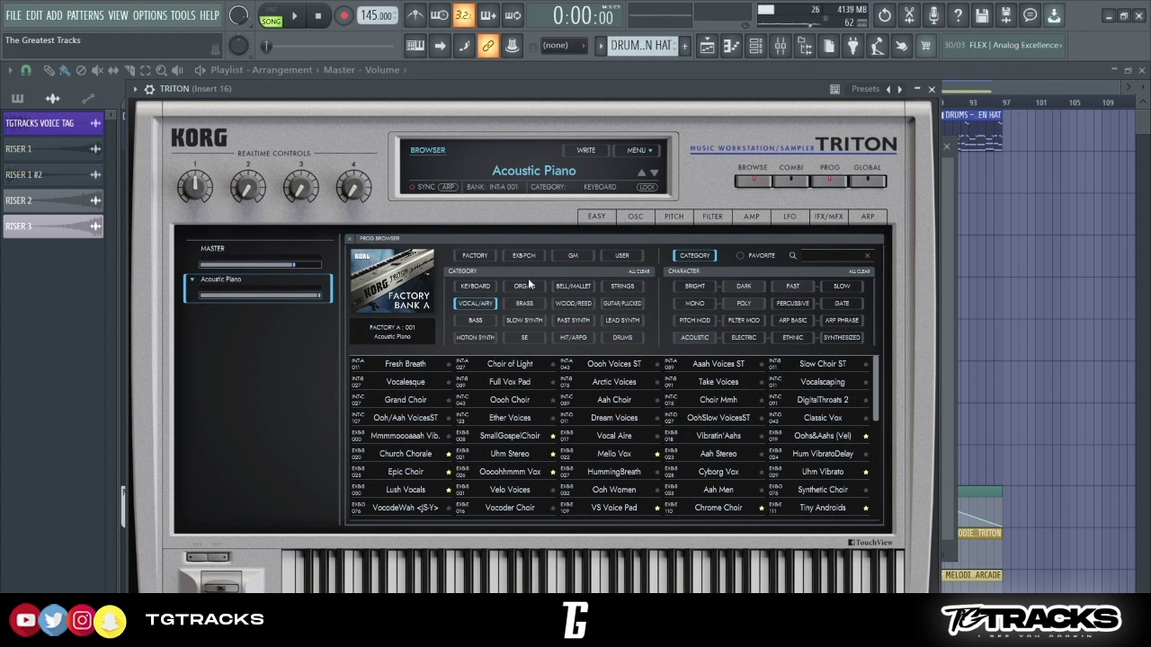
pyautogui.click(482, 284)
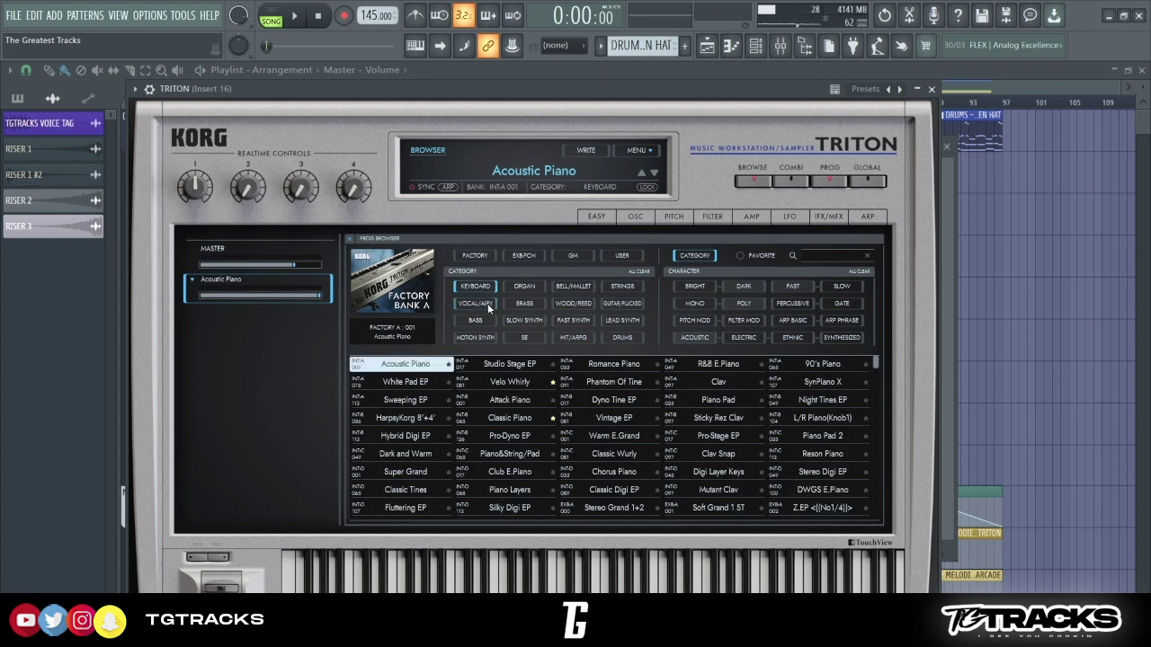
pyautogui.click(487, 303)
pyautogui.scroll(-1, 578, 447)
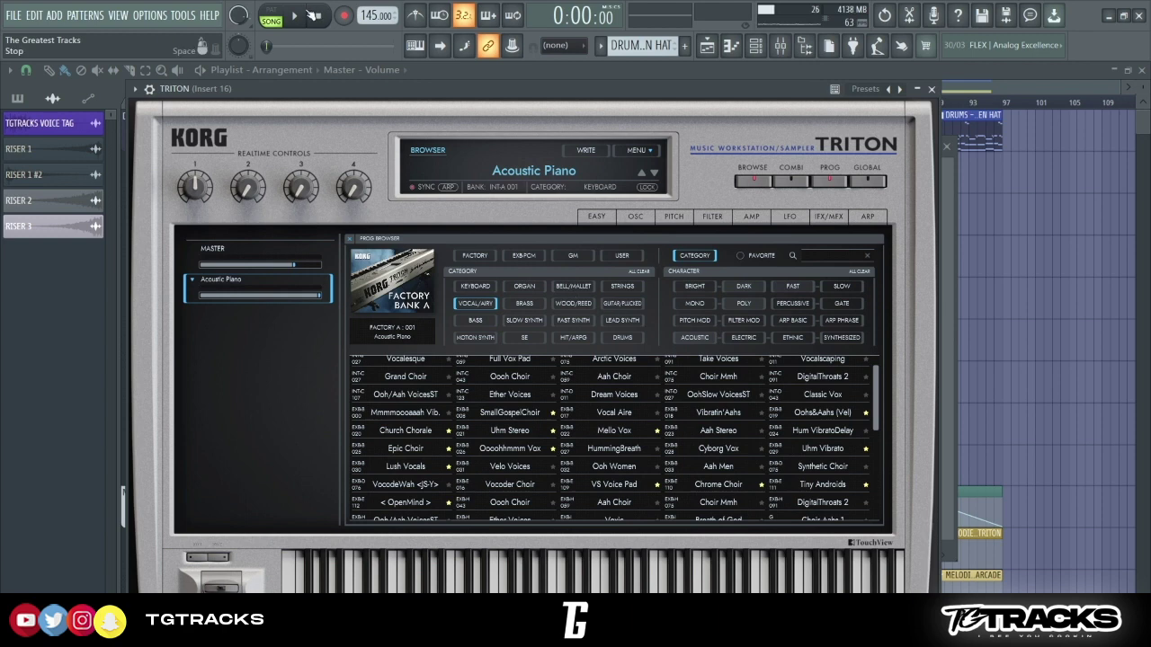
# - Audition vocal programs such as Church Chorale and Mello Vox during playback, and load Epic Choir on the TRITON channel
pyautogui.press('space')
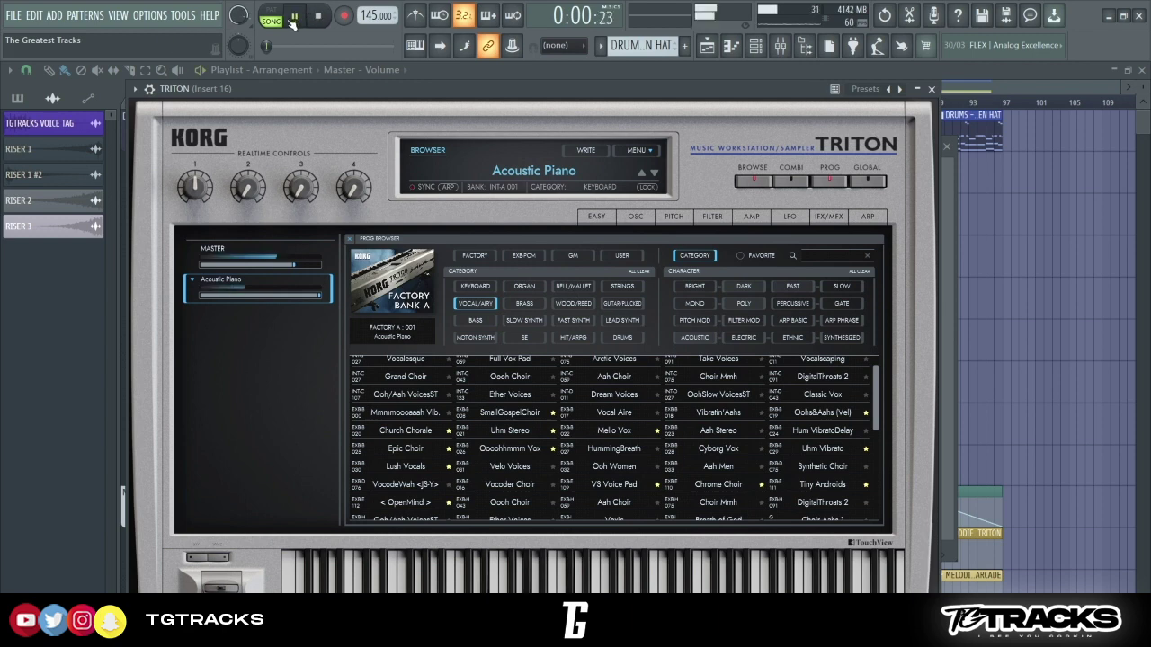
pyautogui.click(405, 414)
pyautogui.click(406, 430)
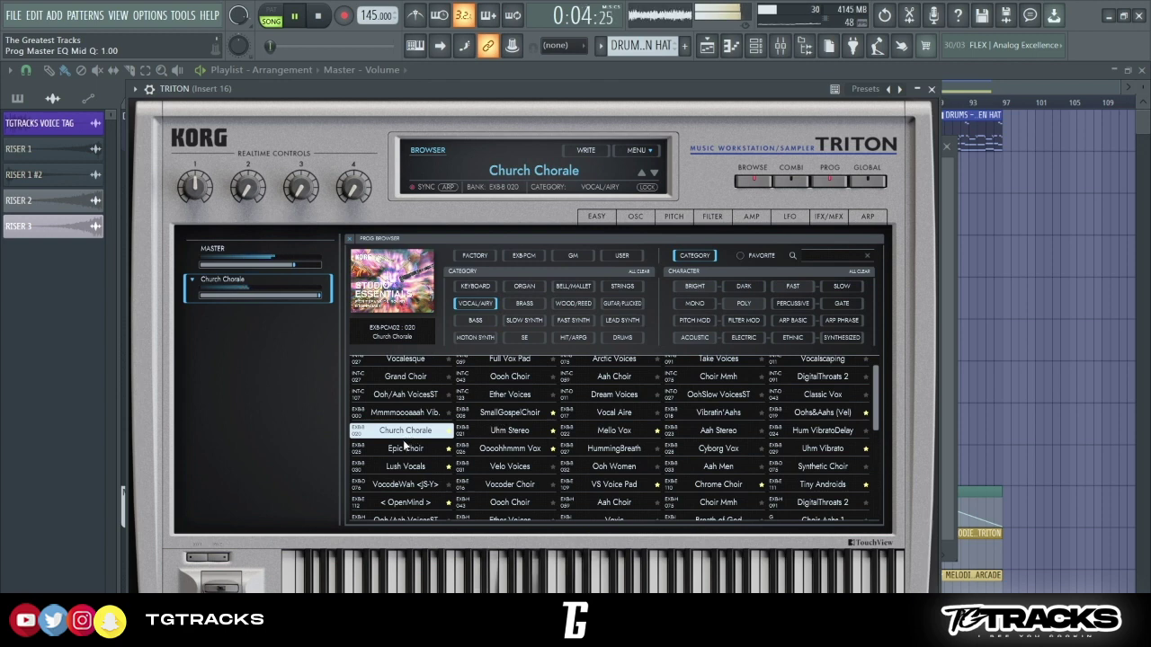
pyautogui.press('Down')
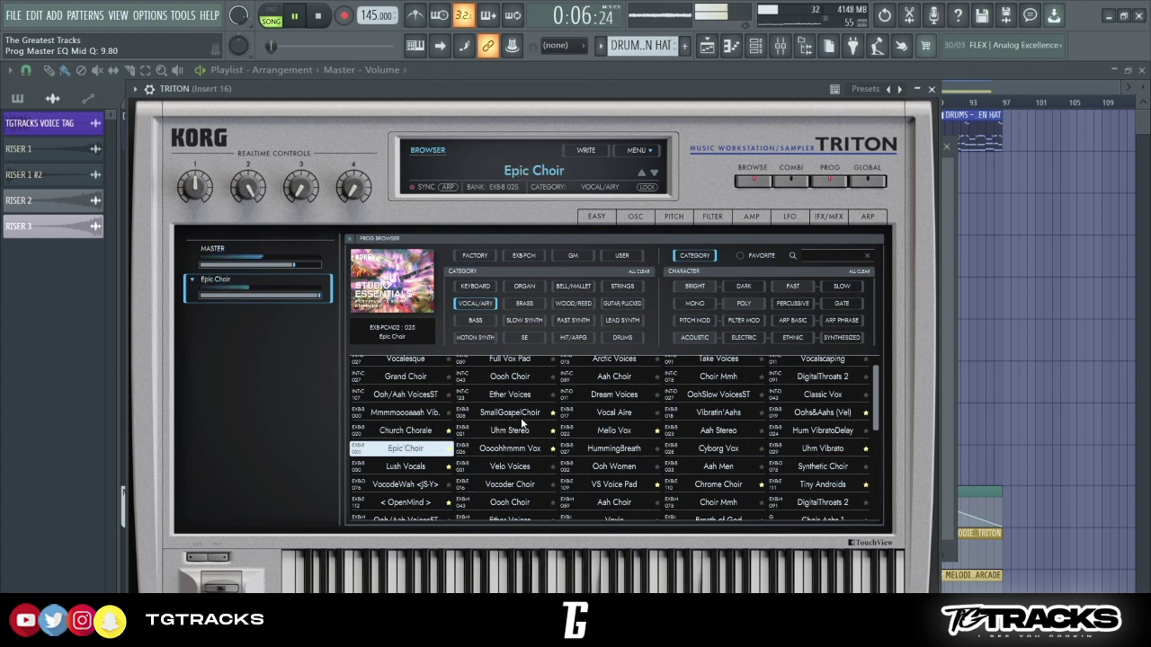
pyautogui.click(594, 433)
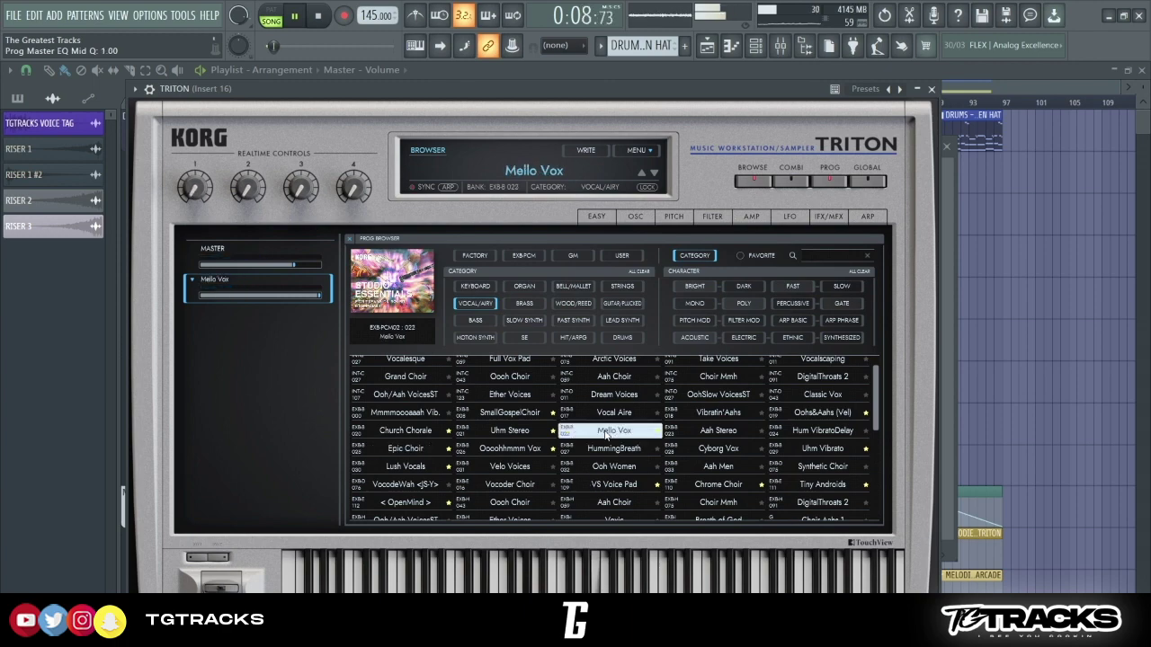
pyautogui.click(403, 448)
# - Stop playback and clone the TRITON channel in the channel rack
pyautogui.click(755, 45)
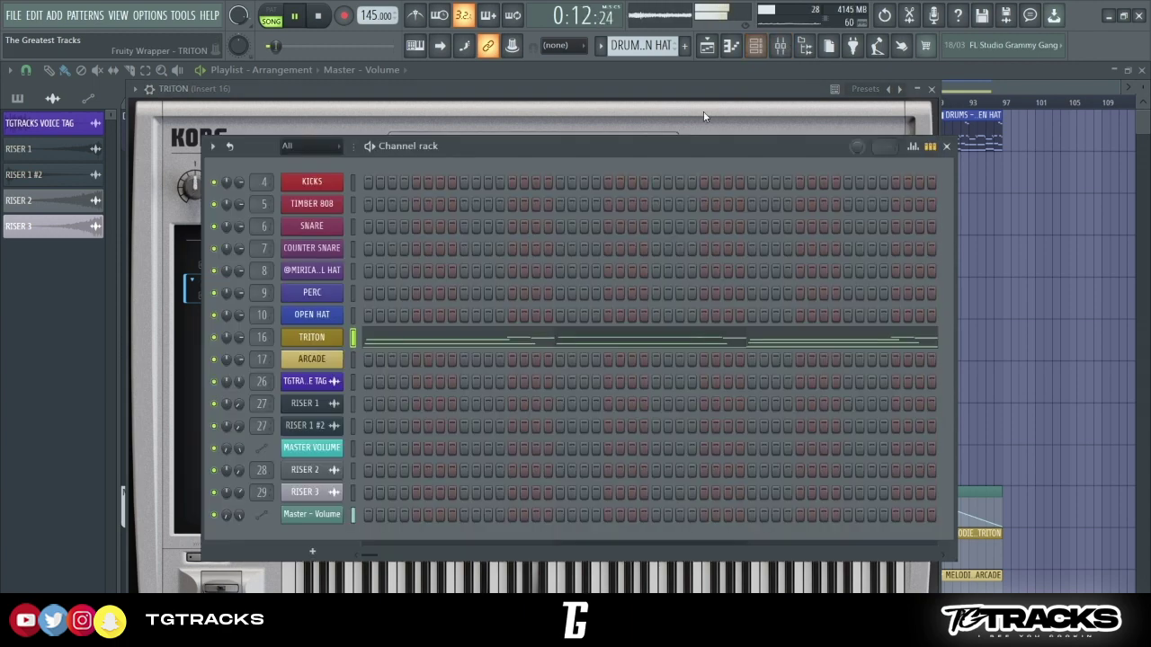
pyautogui.press('space')
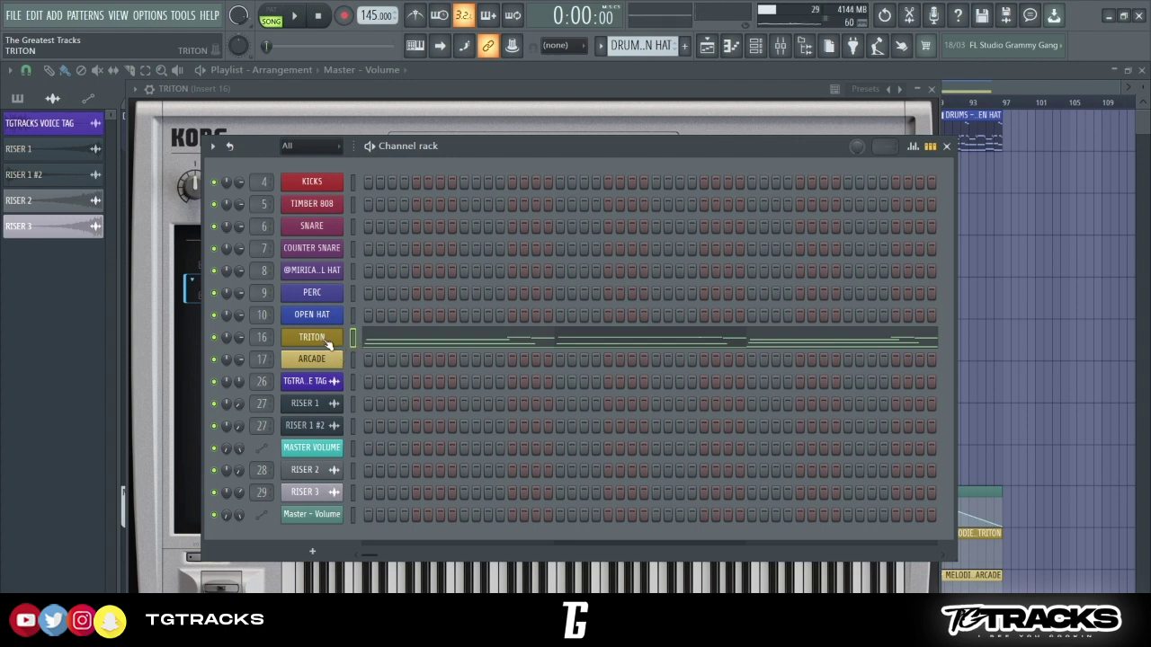
pyautogui.hotkey('alt', 'c')
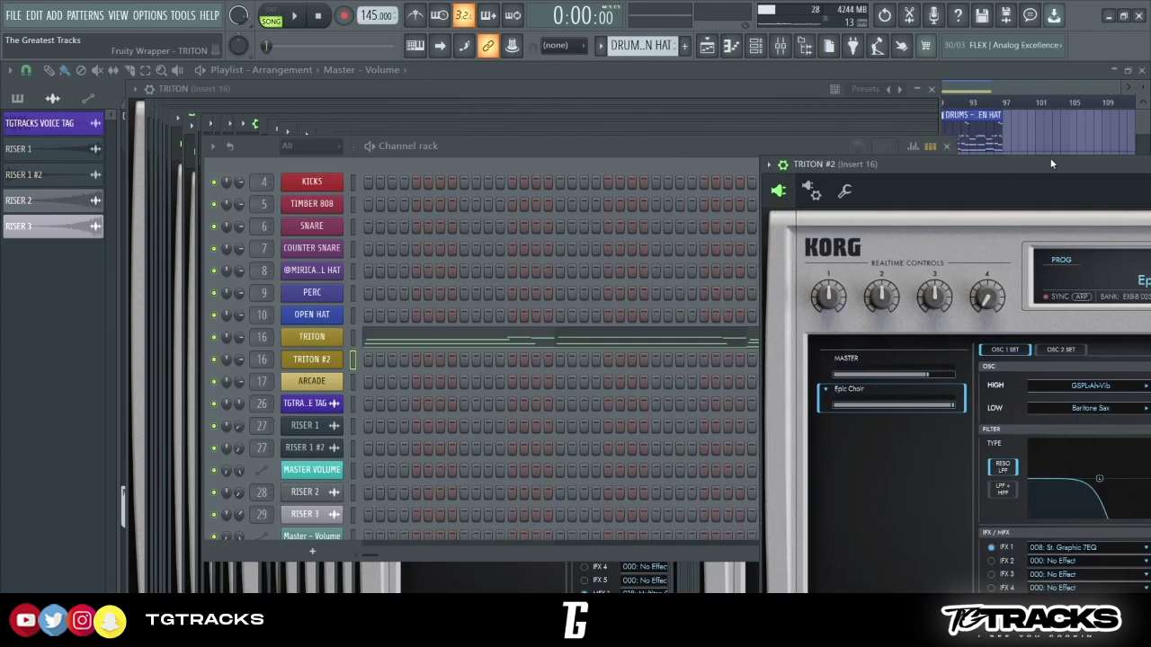
# - Copy the TRITON channel's notes into its clone and route the clone to mixer insert 17
pyautogui.click(359, 366)
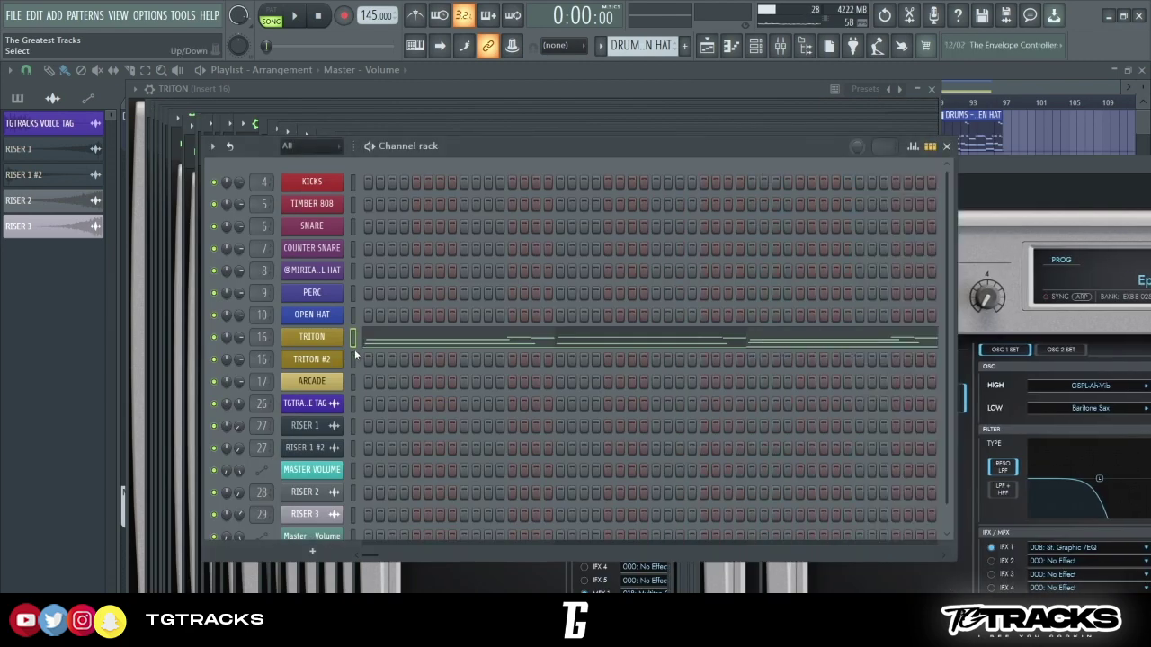
pyautogui.click(356, 357)
pyautogui.hotkey('ctrl', 'v')
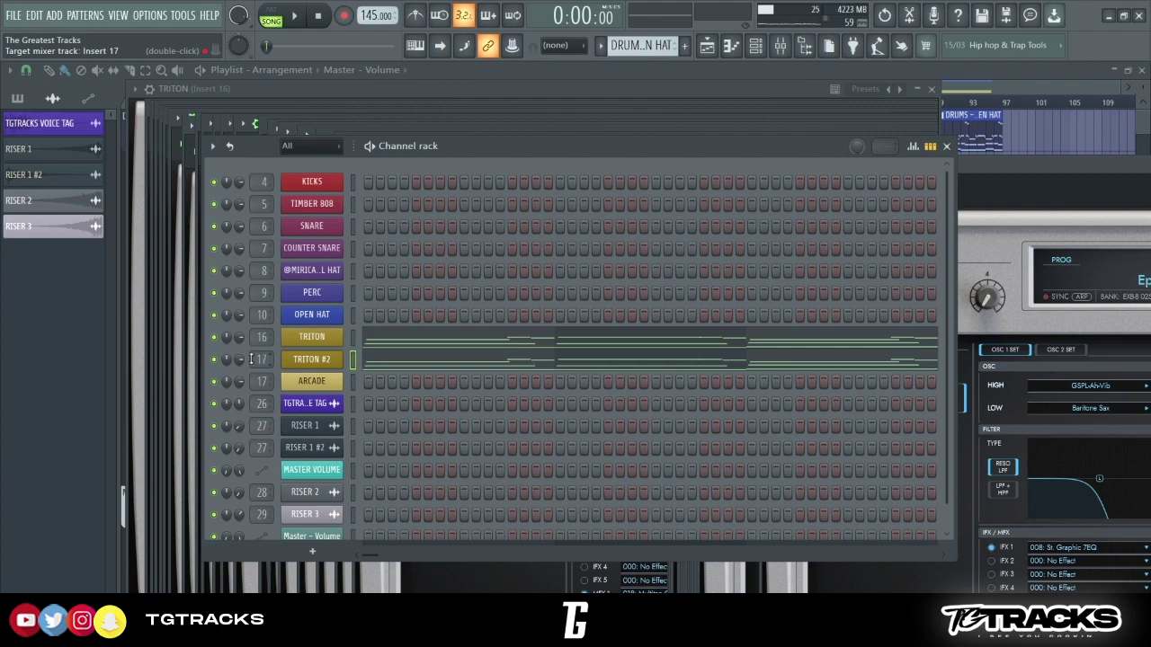
# - Clear the overlapping windows, bring up the maximized mixer and load HalfTime into slot 6 of insert 17
pyautogui.doubleClick(775, 58)
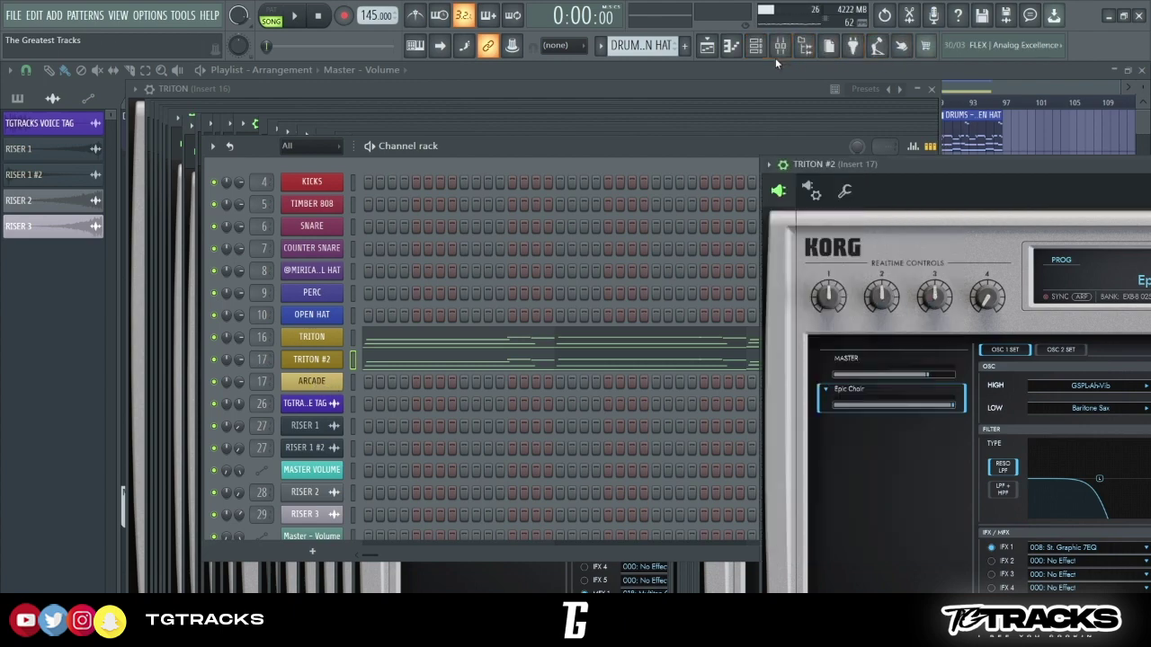
pyautogui.click(795, 52)
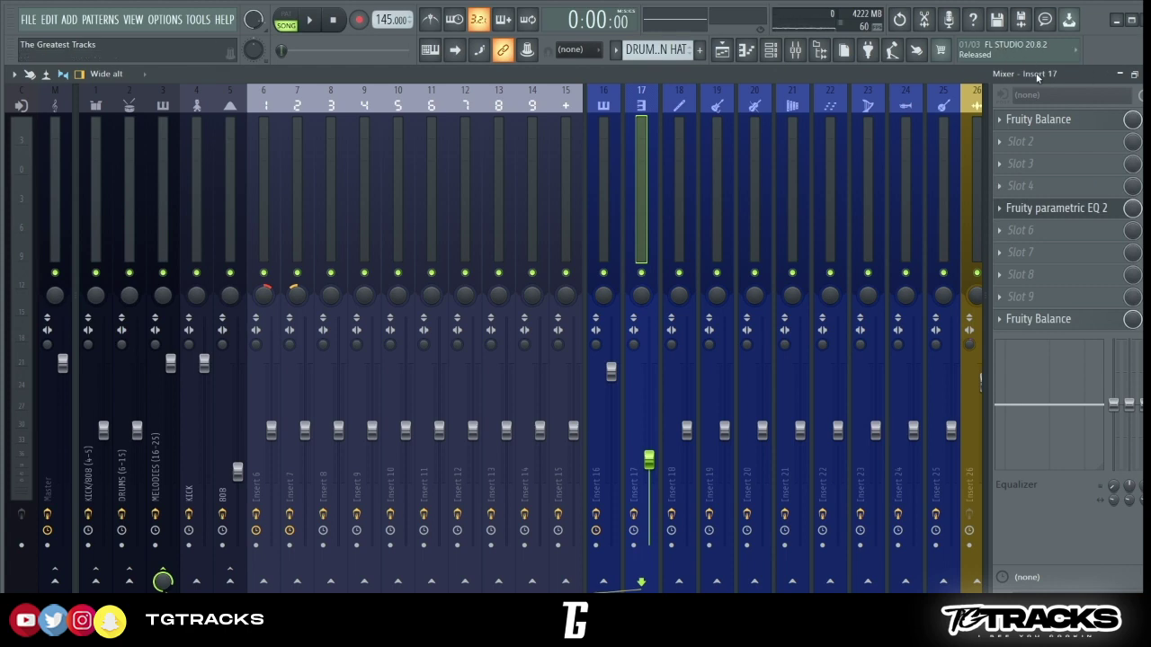
pyautogui.click(1119, 74)
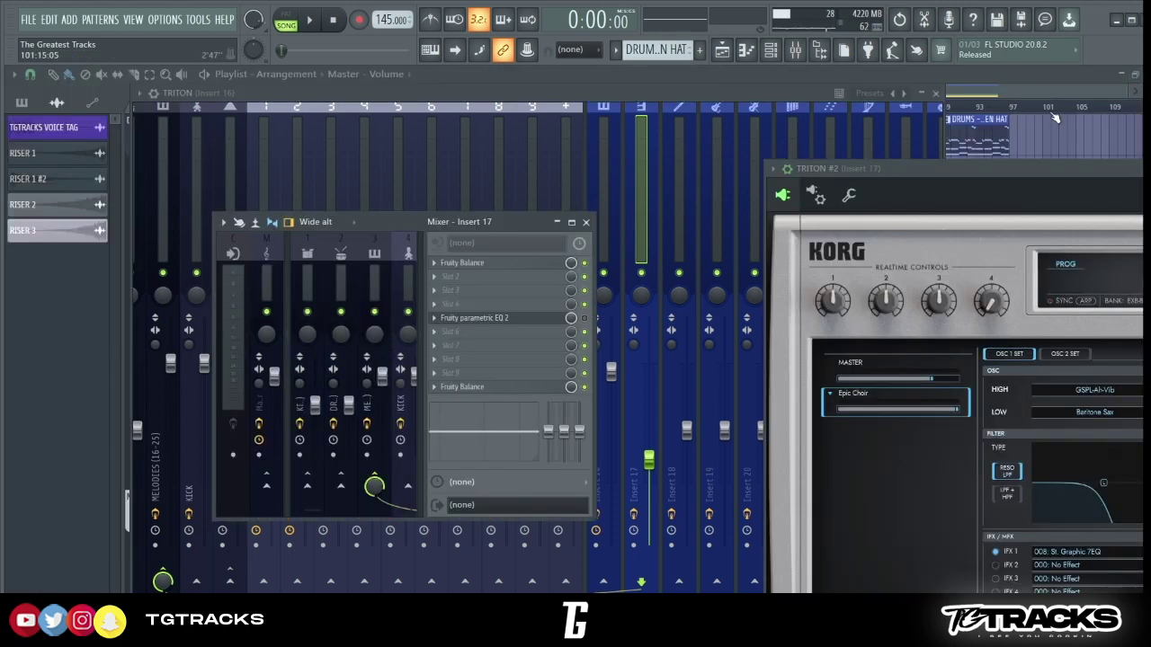
pyautogui.click(1136, 76)
pyautogui.click(956, 76)
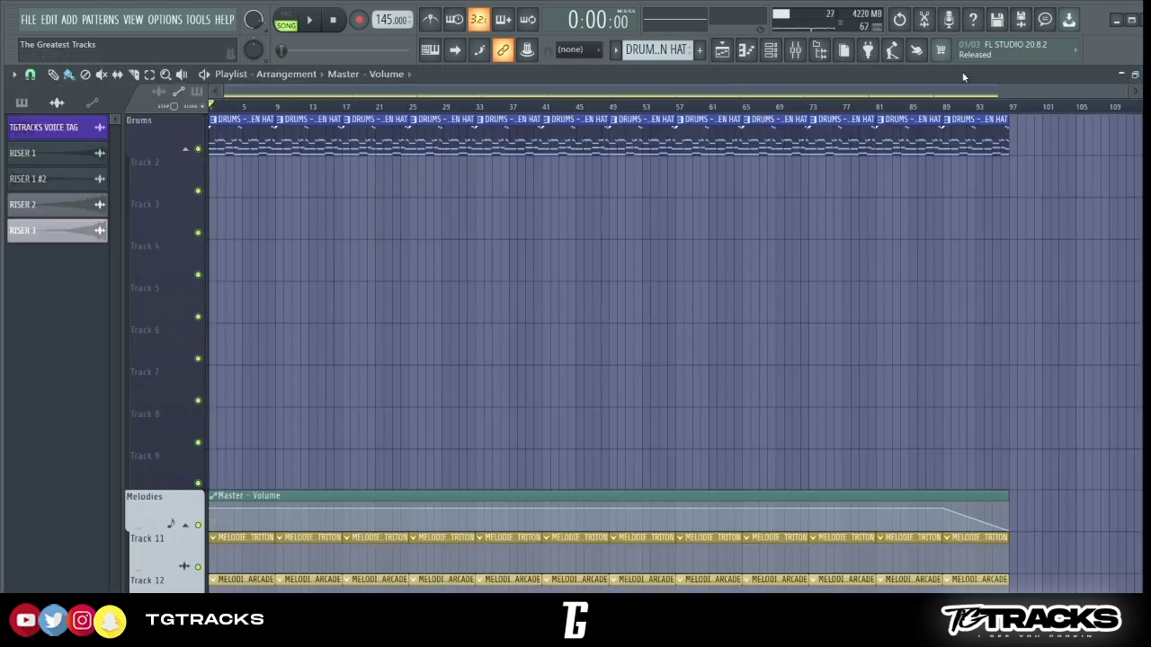
pyautogui.click(795, 50)
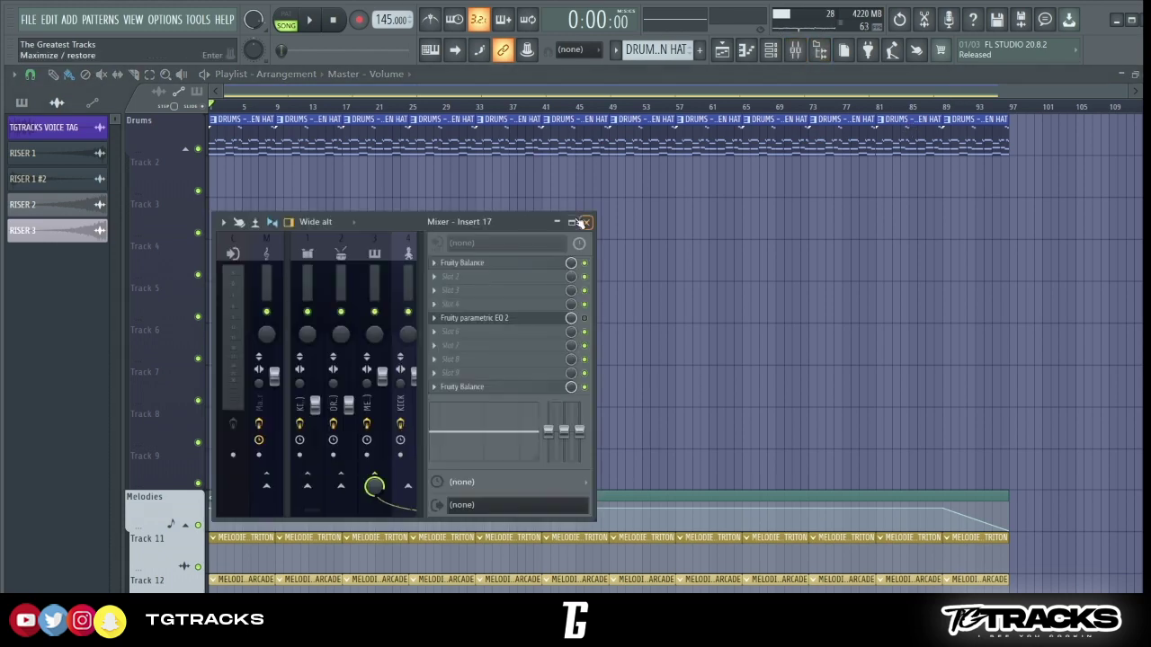
pyautogui.click(589, 222)
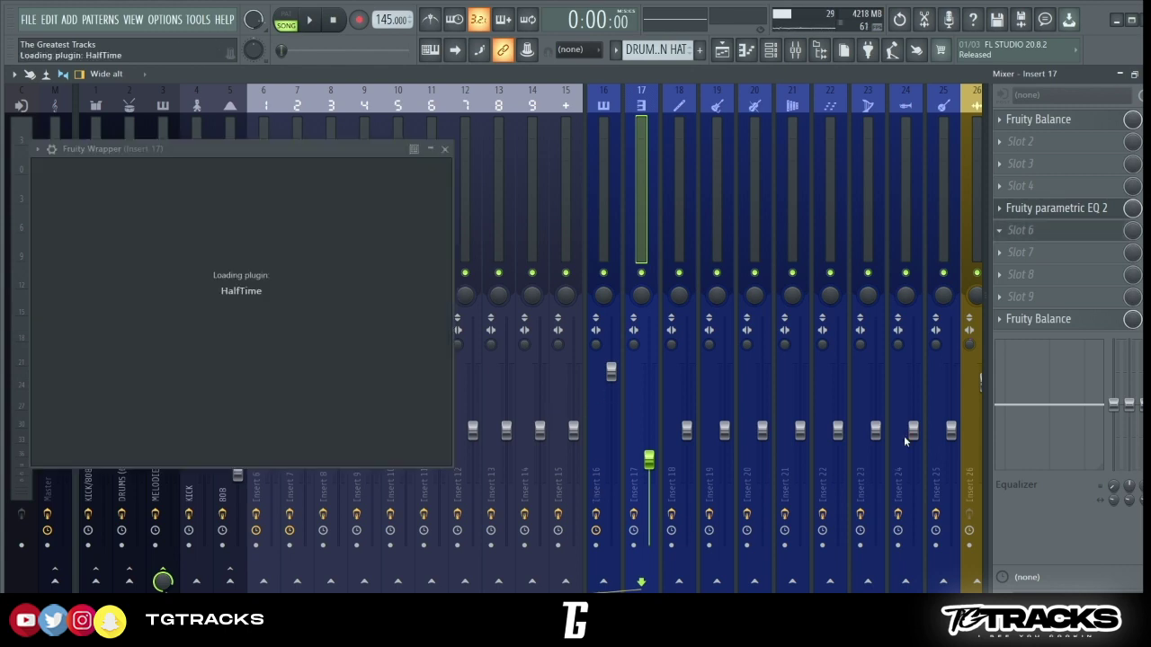
# - Mute mixer insert 16, raise insert 17's volume to about 97% and play the song
pyautogui.press('space')
pyautogui.press('space')
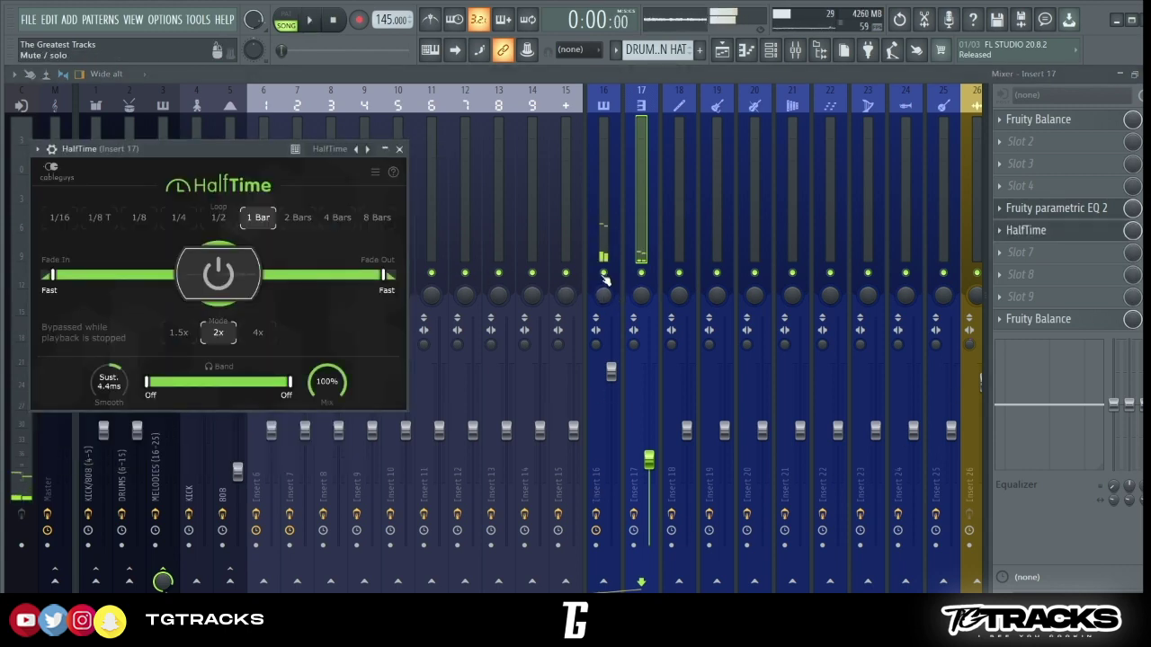
pyautogui.click(604, 272)
pyautogui.moveTo(648, 459); pyautogui.dragTo(648, 368)
pyautogui.press('space')
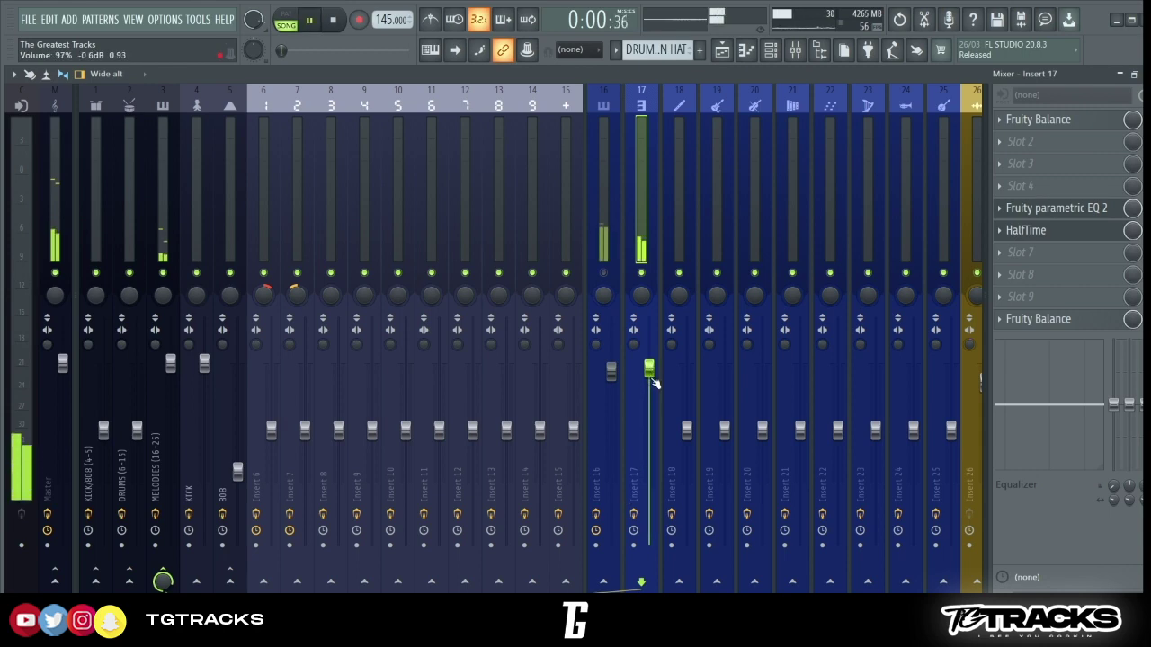
# - Set HalfTime on insert 17 to an Instant fade-in and a Smooth value of Swell 500 ms
pyautogui.click(780, 51)
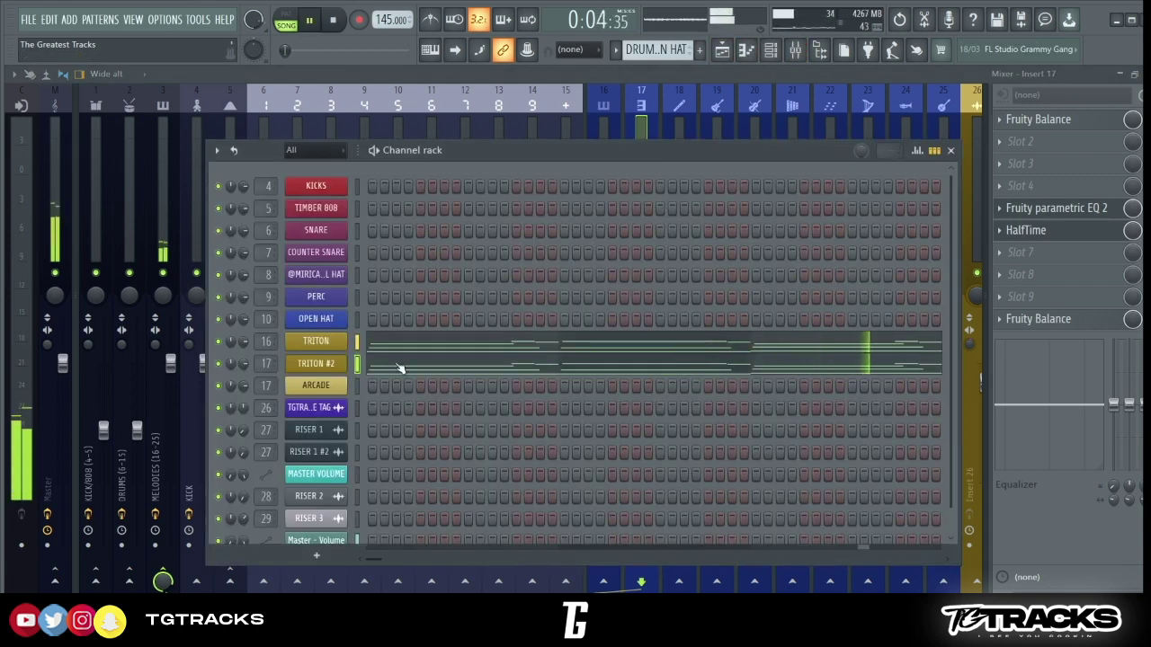
pyautogui.click(1053, 231)
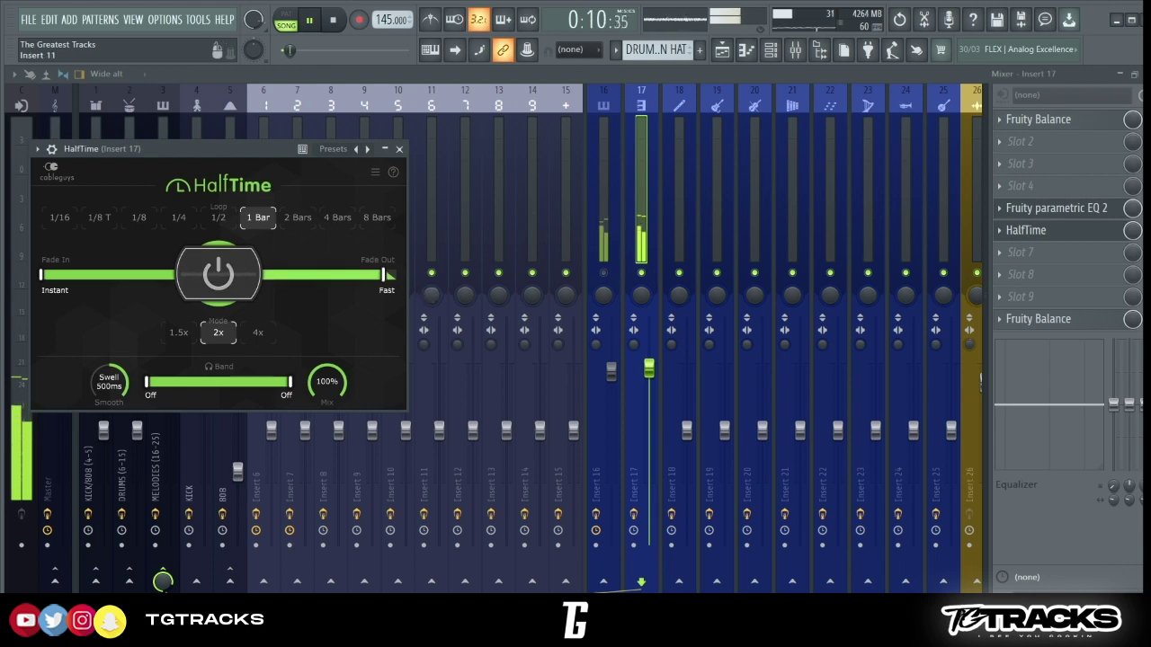
pyautogui.click(399, 148)
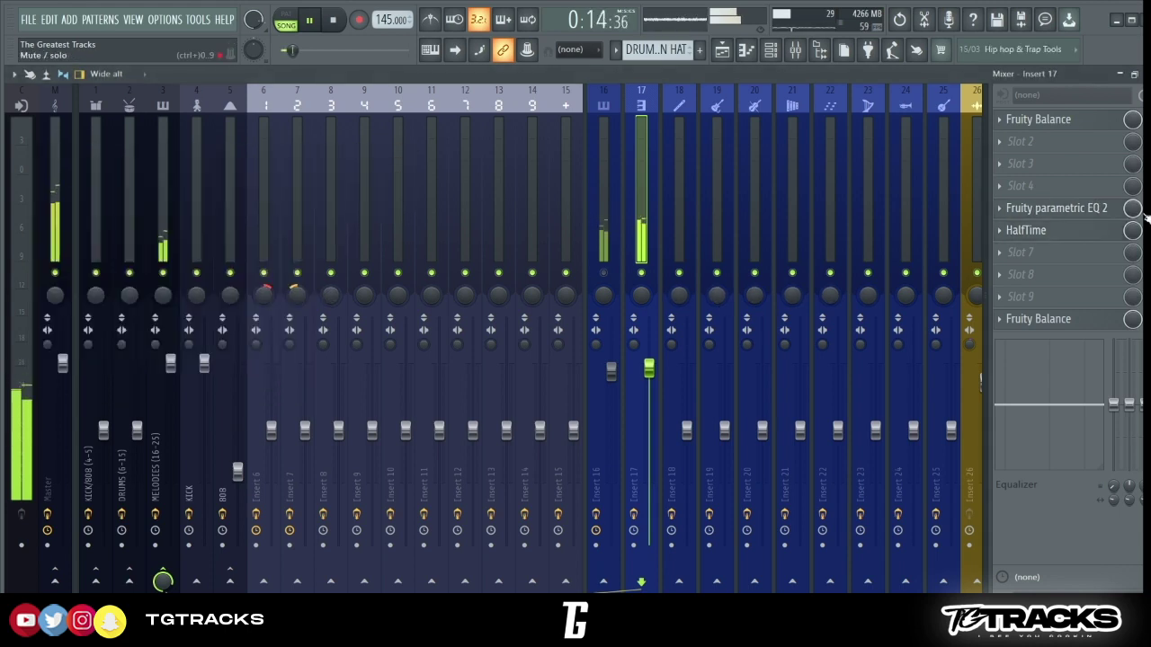
pyautogui.click(1137, 28)
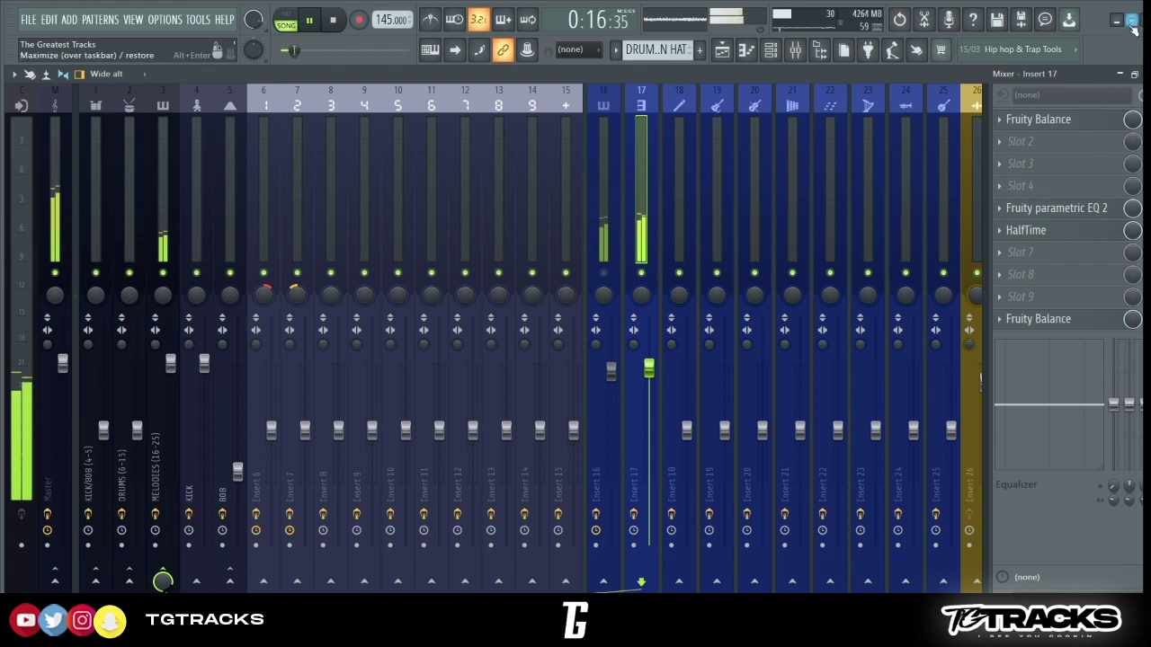
# - In insert 17's Fruity parametric EQ 2, turn band 1 into a high-pass that cuts the lows up into the low mids
pyautogui.click(1078, 206)
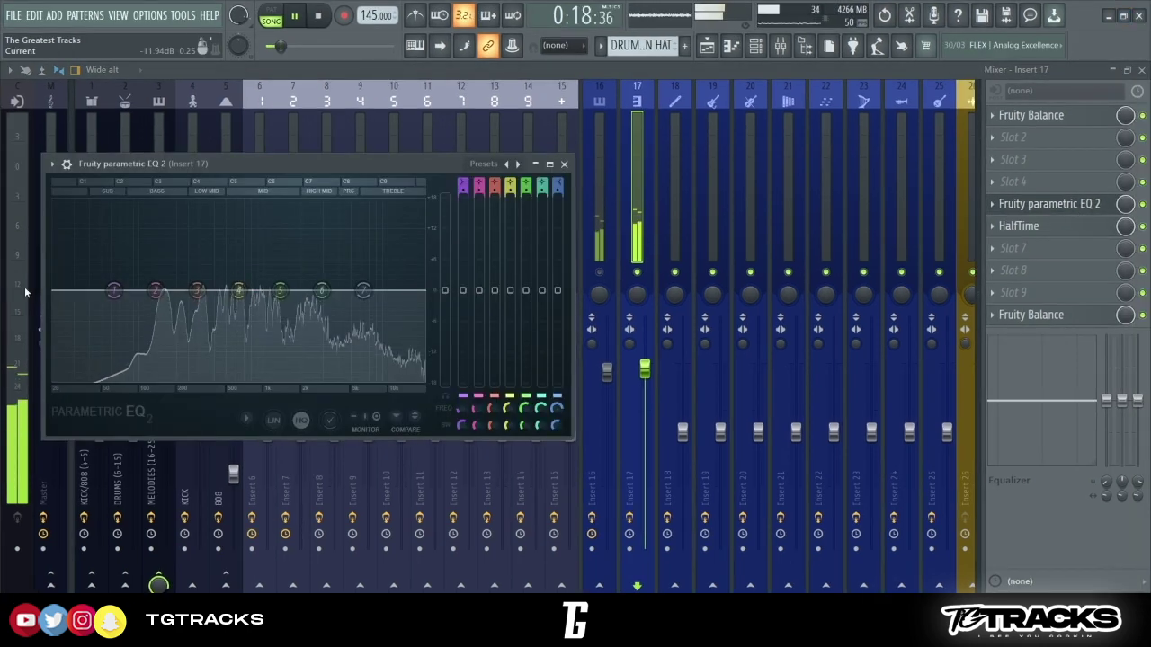
pyautogui.moveTo(114, 290); pyautogui.dragTo(191, 379)
pyautogui.press('space')
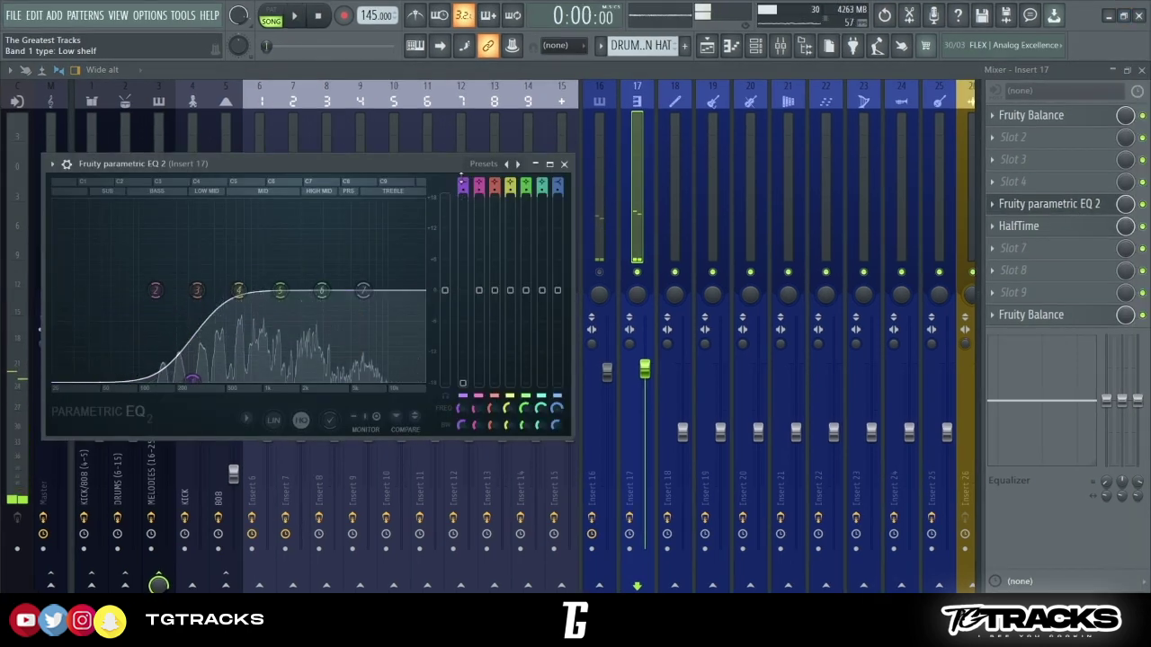
pyautogui.moveTo(458, 192); pyautogui.dragTo(458, 171)
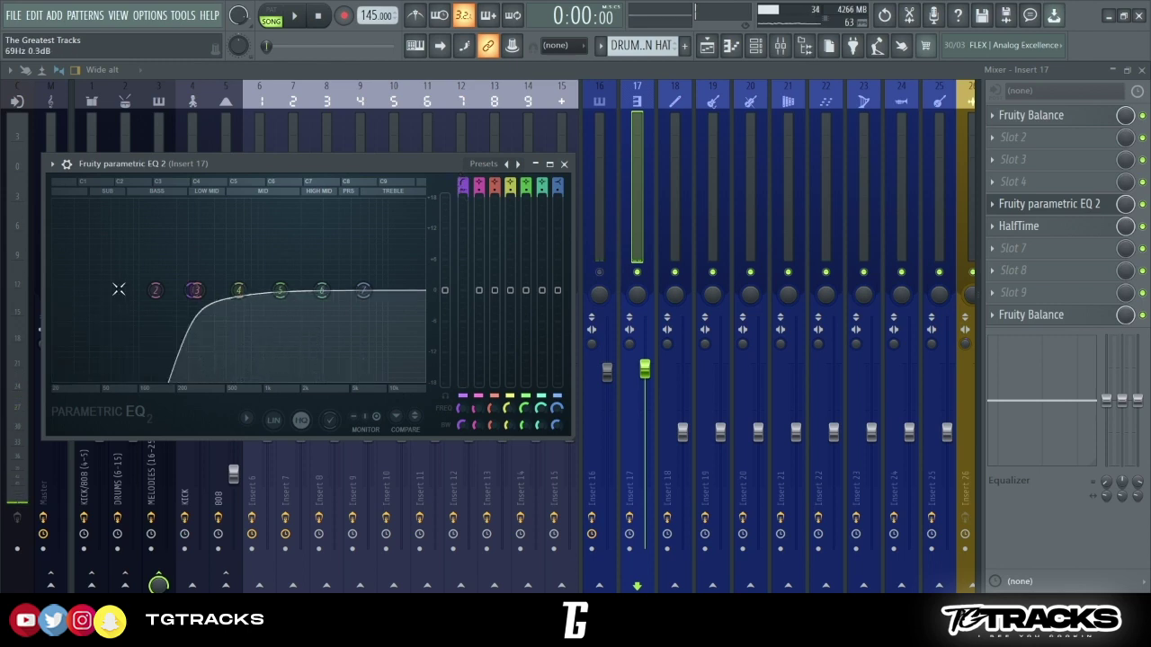
pyautogui.moveTo(156, 290); pyautogui.dragTo(219, 289)
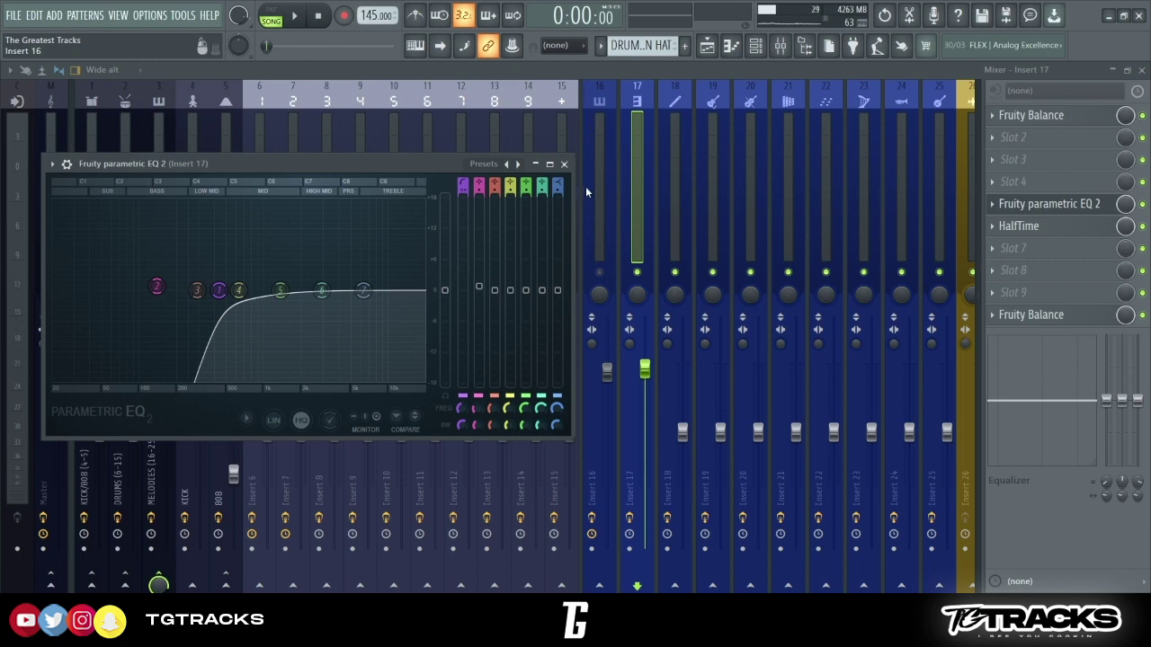
# - Unmute insert 16 during playback, lower the faders of inserts 16 and 17 to similar levels, and compare their effect chains
pyautogui.press('space')
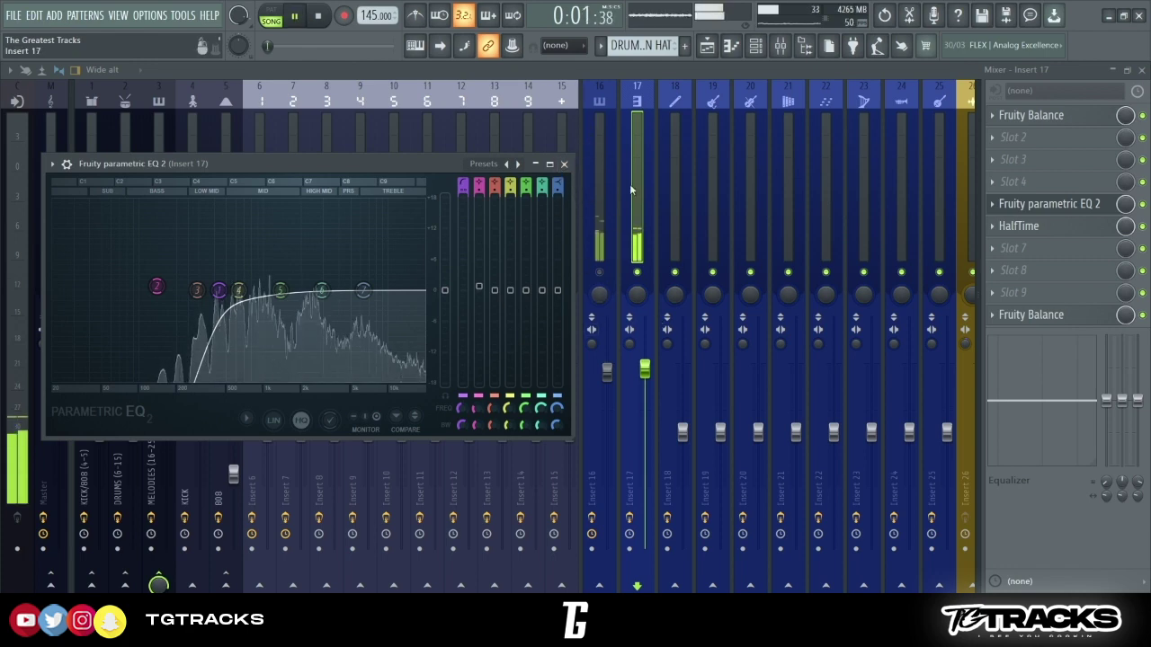
pyautogui.click(599, 273)
pyautogui.moveTo(607, 371); pyautogui.dragTo(645, 388)
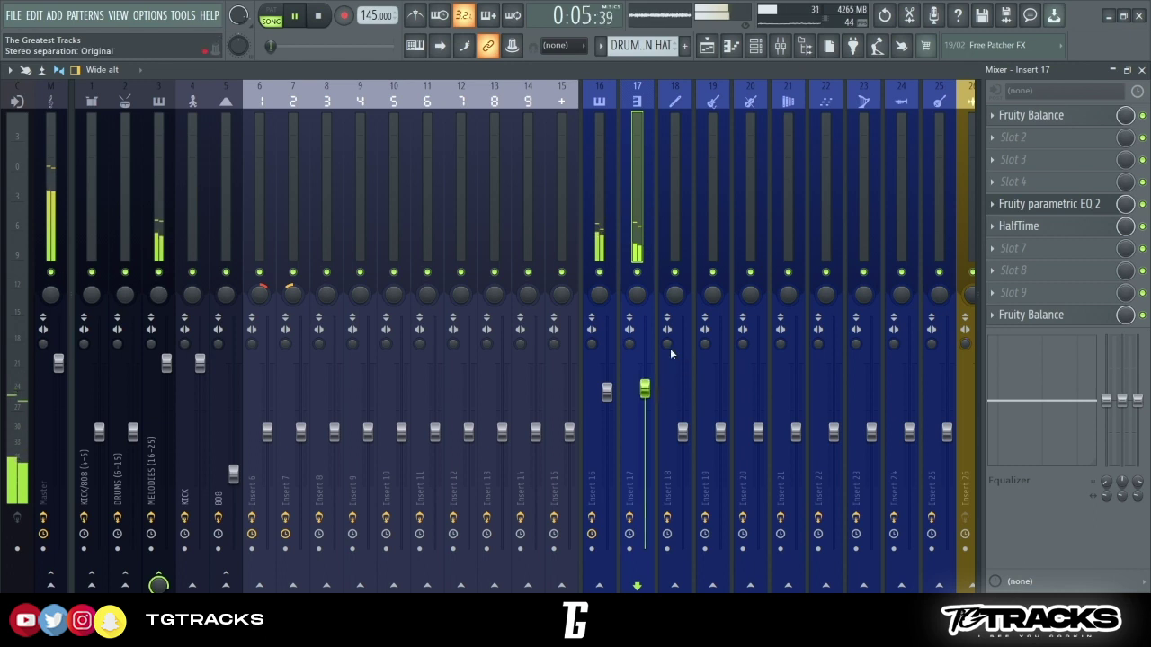
pyautogui.click(607, 203)
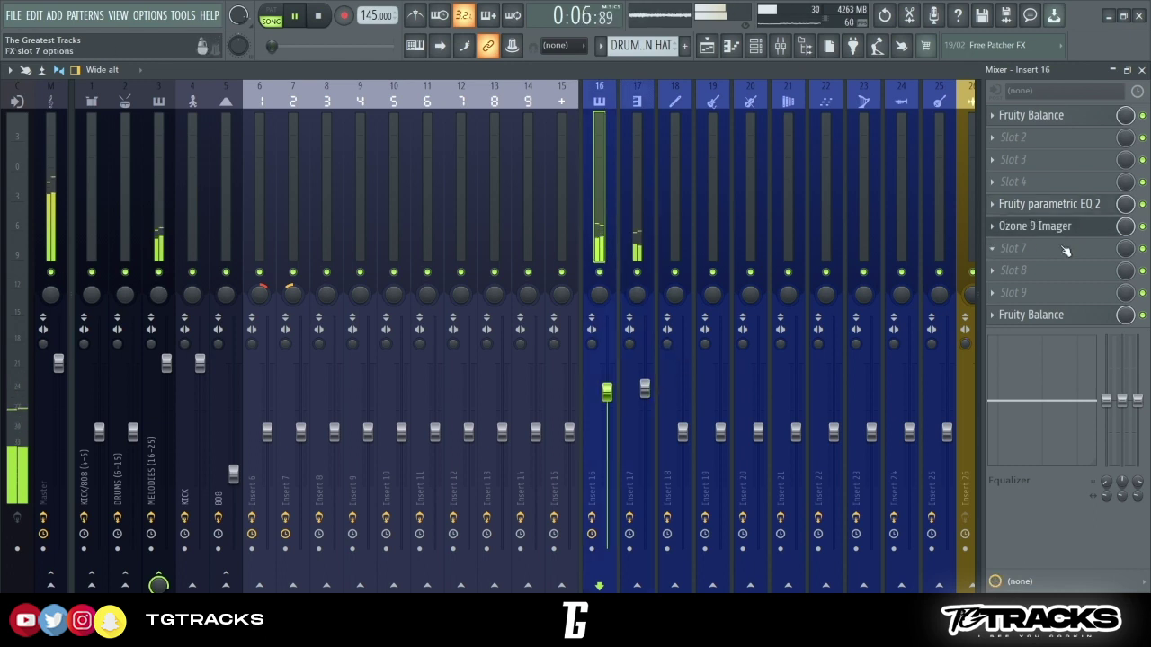
pyautogui.click(642, 218)
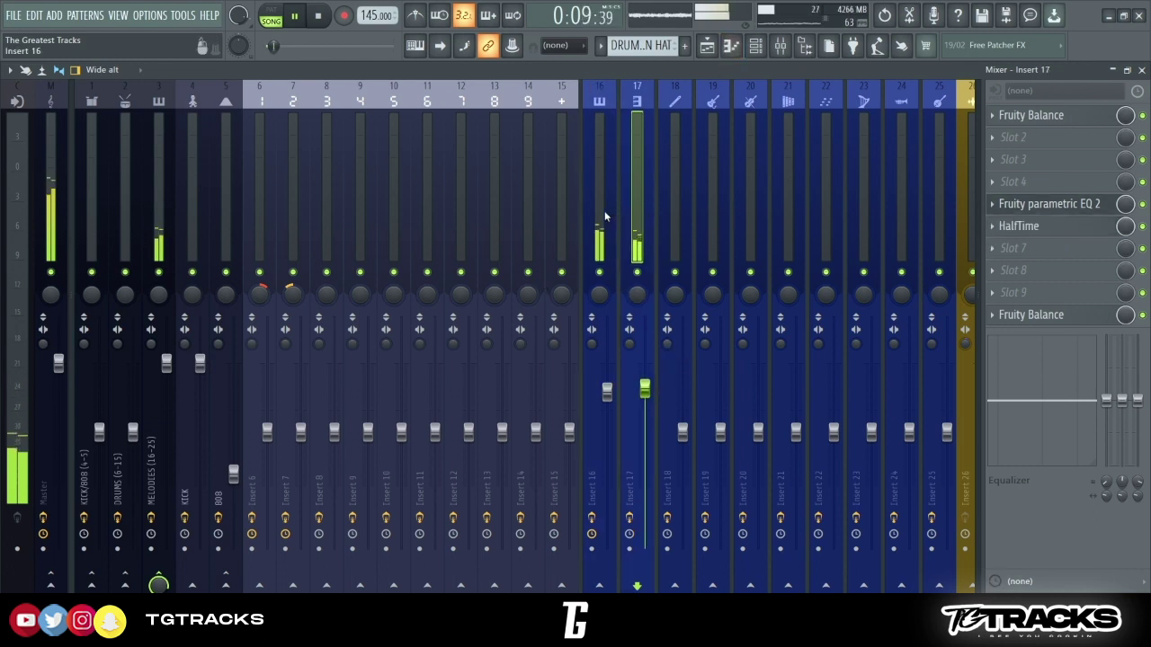
pyautogui.click(603, 219)
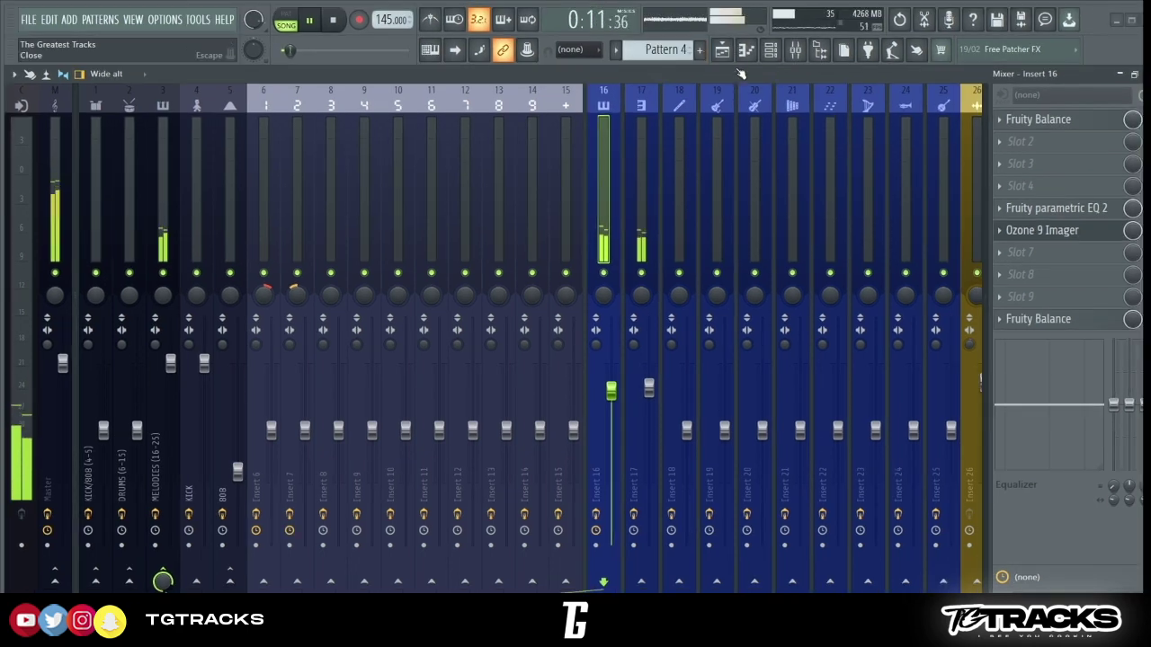
# - With Pattern 4 selected, filter the TRITON channel's programs by Keyboard, load Super Grand and start playback to hear it
pyautogui.click(770, 50)
pyautogui.press('space')
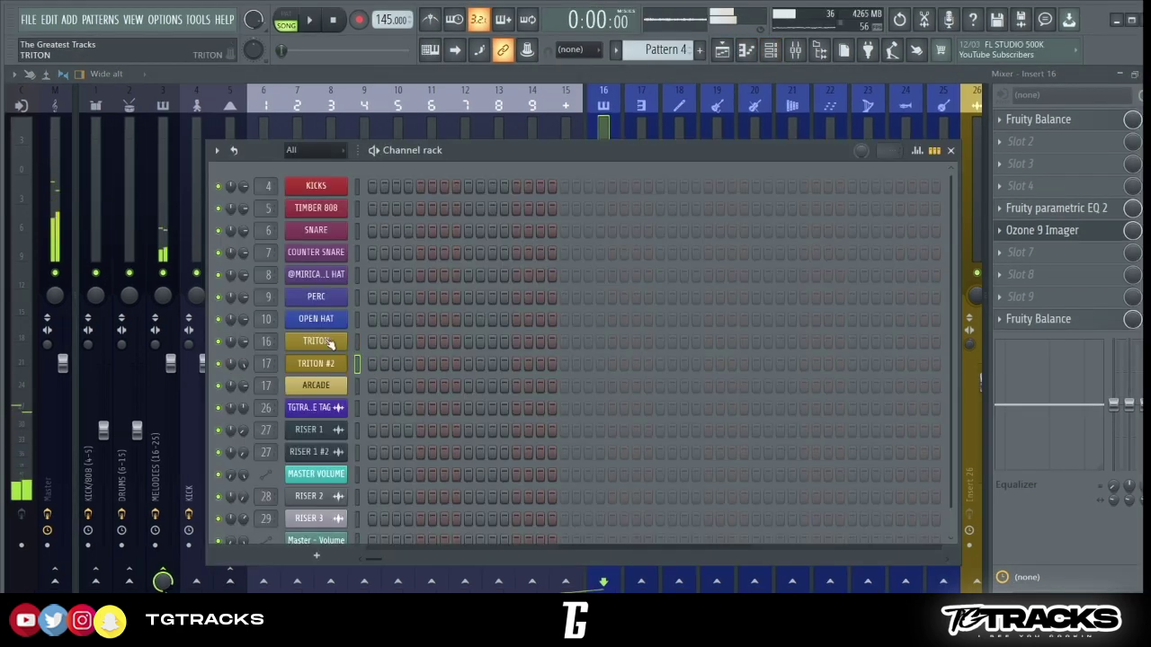
pyautogui.click(326, 342)
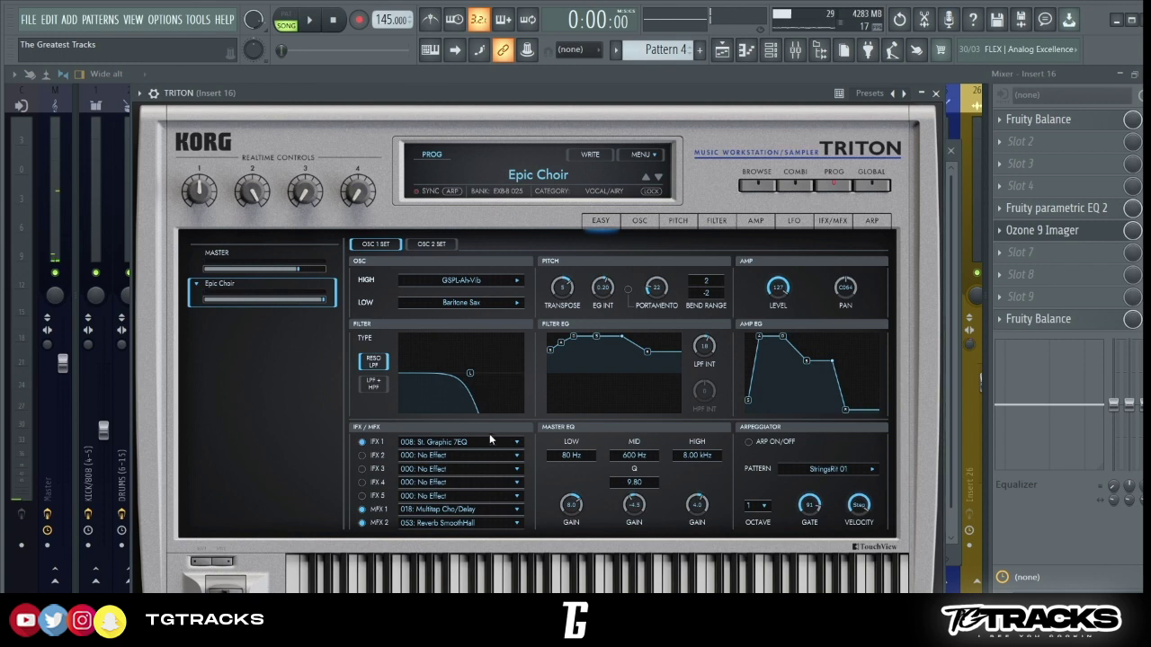
pyautogui.click(762, 189)
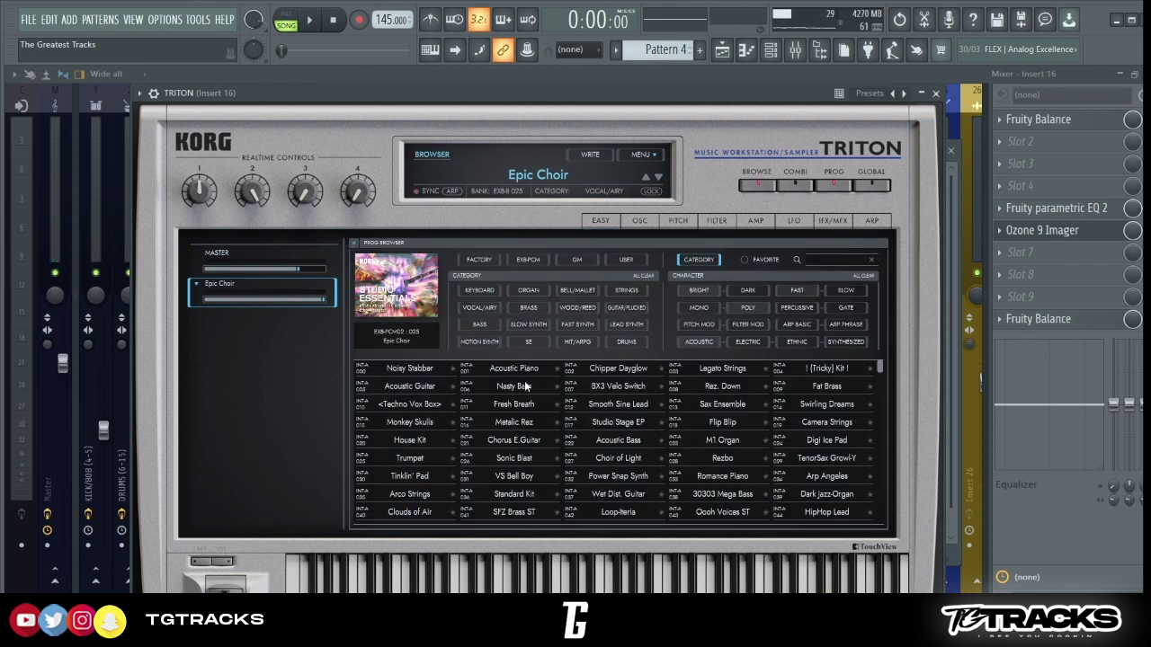
pyautogui.click(480, 289)
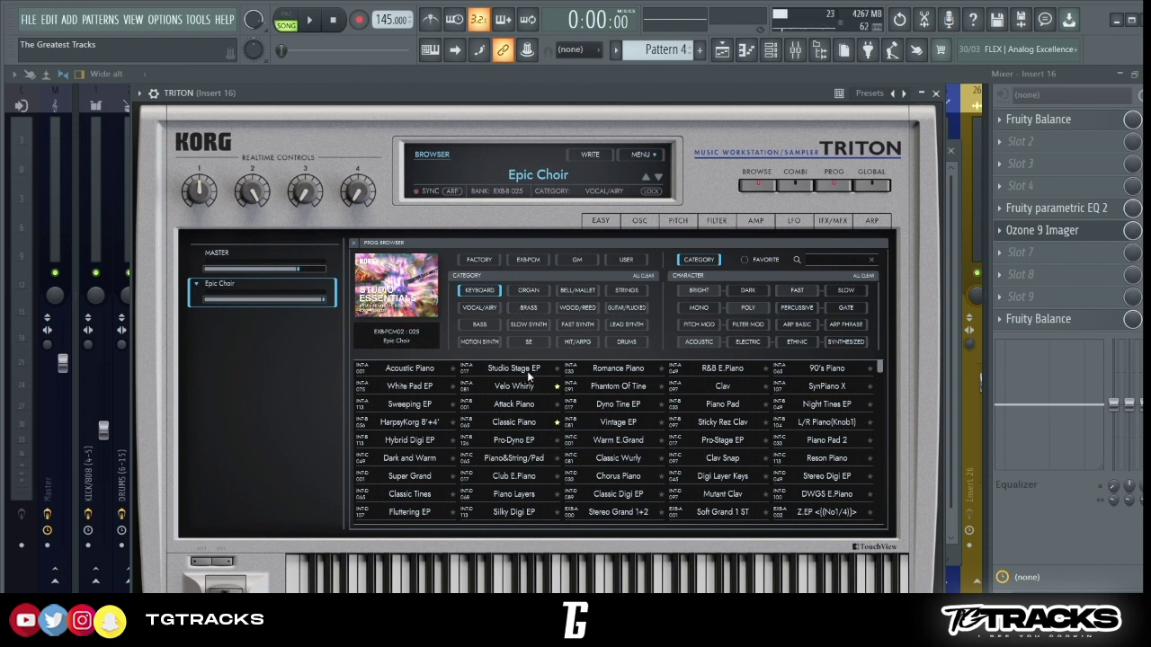
pyautogui.scroll(-4, 504, 414)
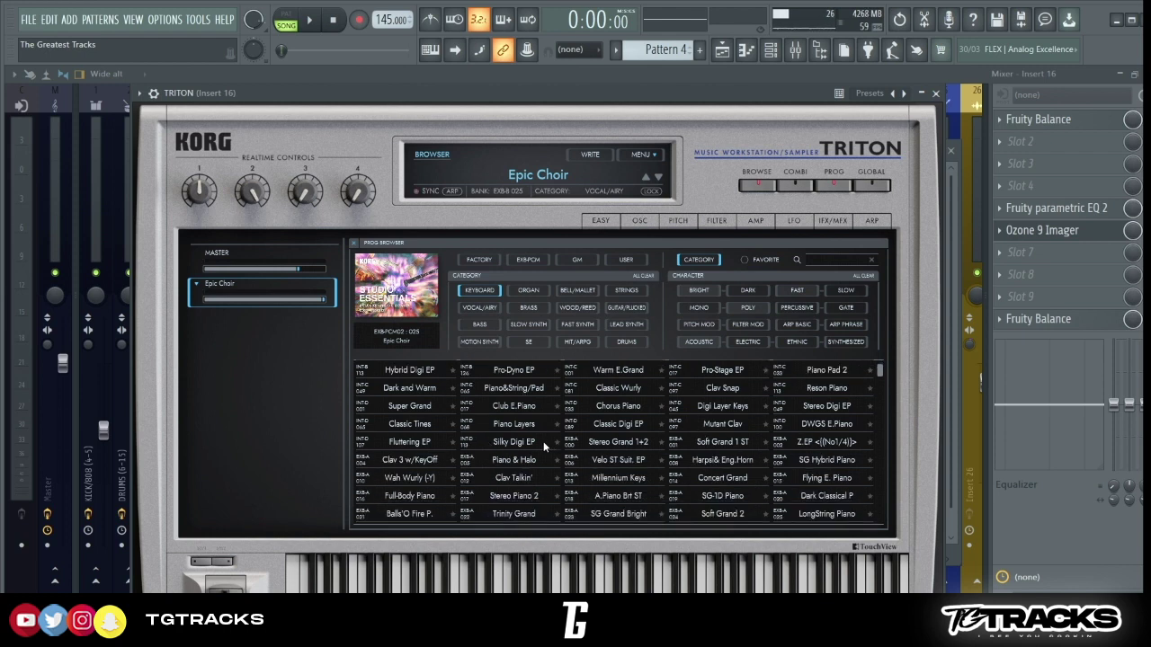
pyautogui.click(419, 405)
pyautogui.click(311, 21)
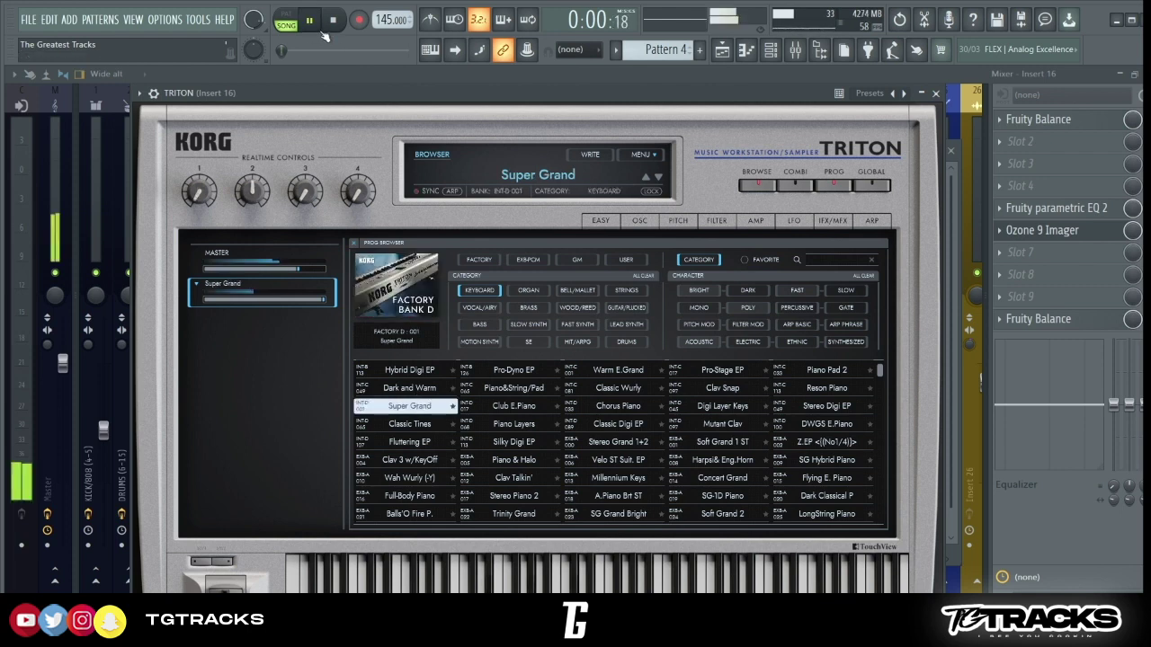
# - Close the Triton and channel rack, return to the playlist, stop playback and save the project
pyautogui.click(937, 94)
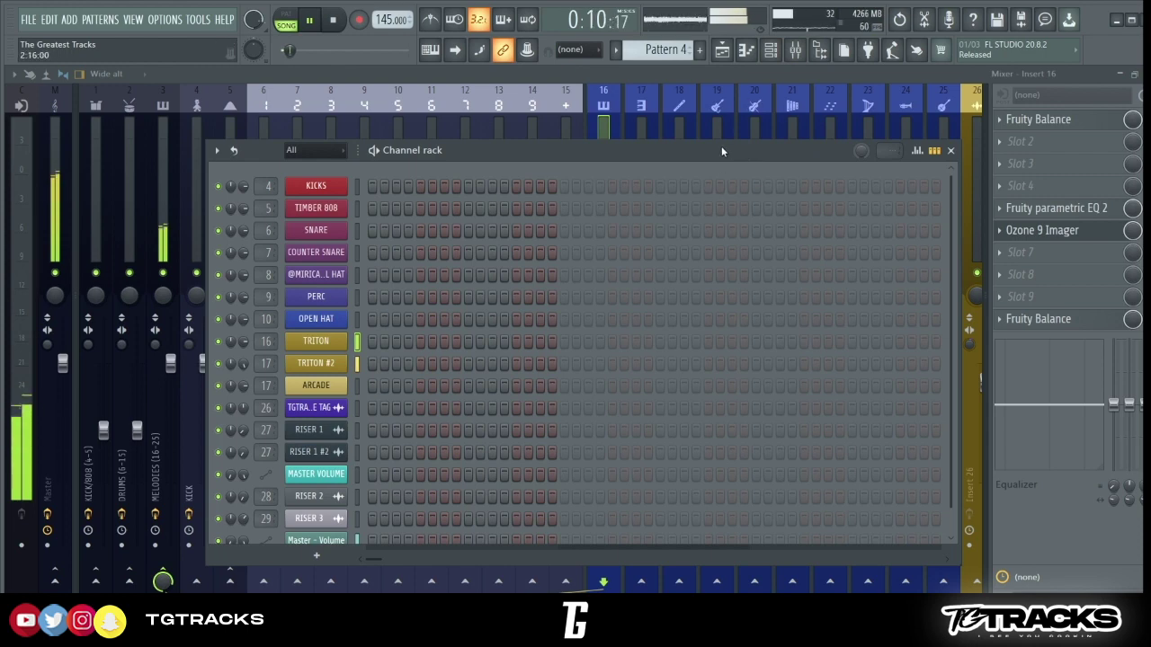
pyautogui.click(771, 49)
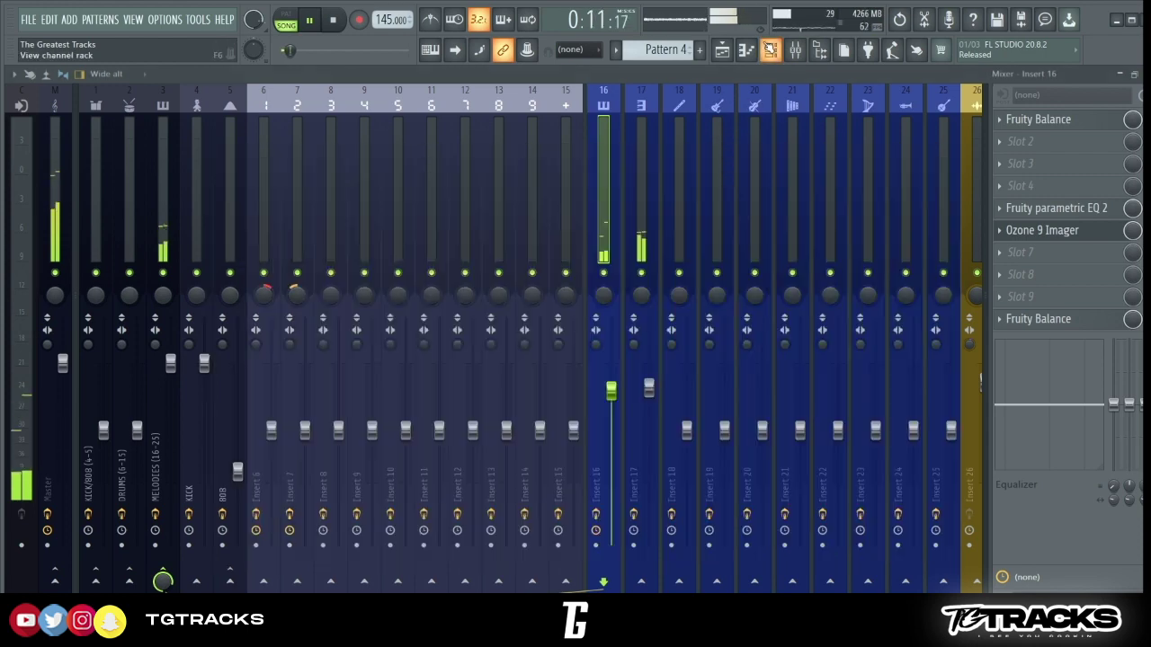
pyautogui.click(722, 50)
pyautogui.press('space')
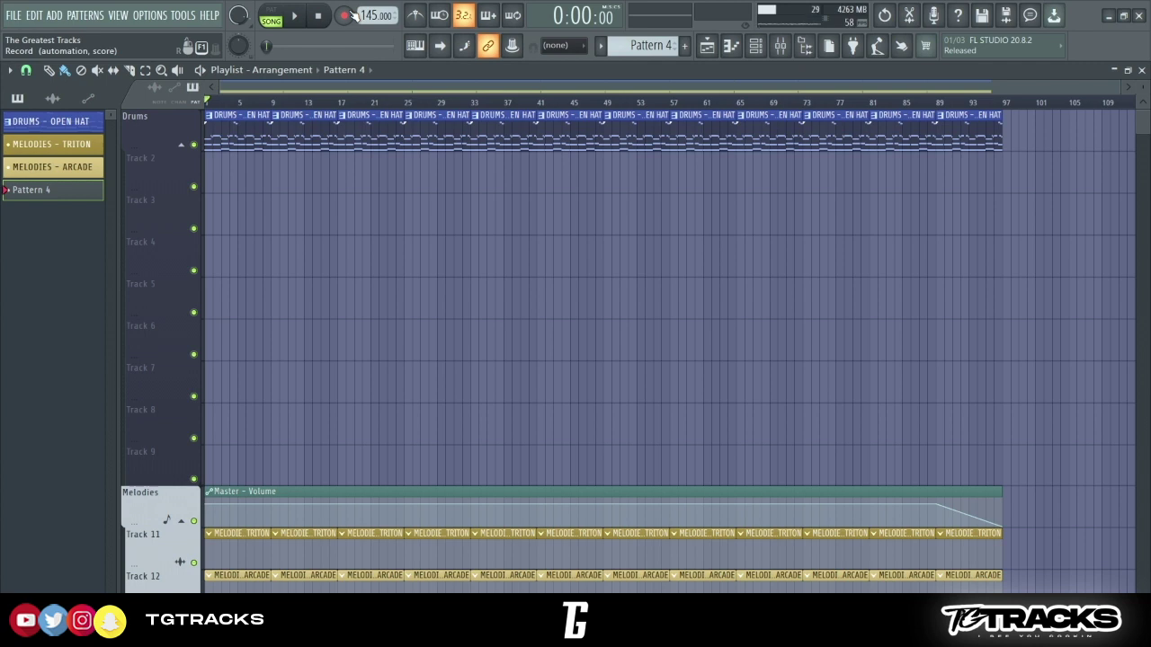
pyautogui.hotkey('ctrl', 's')
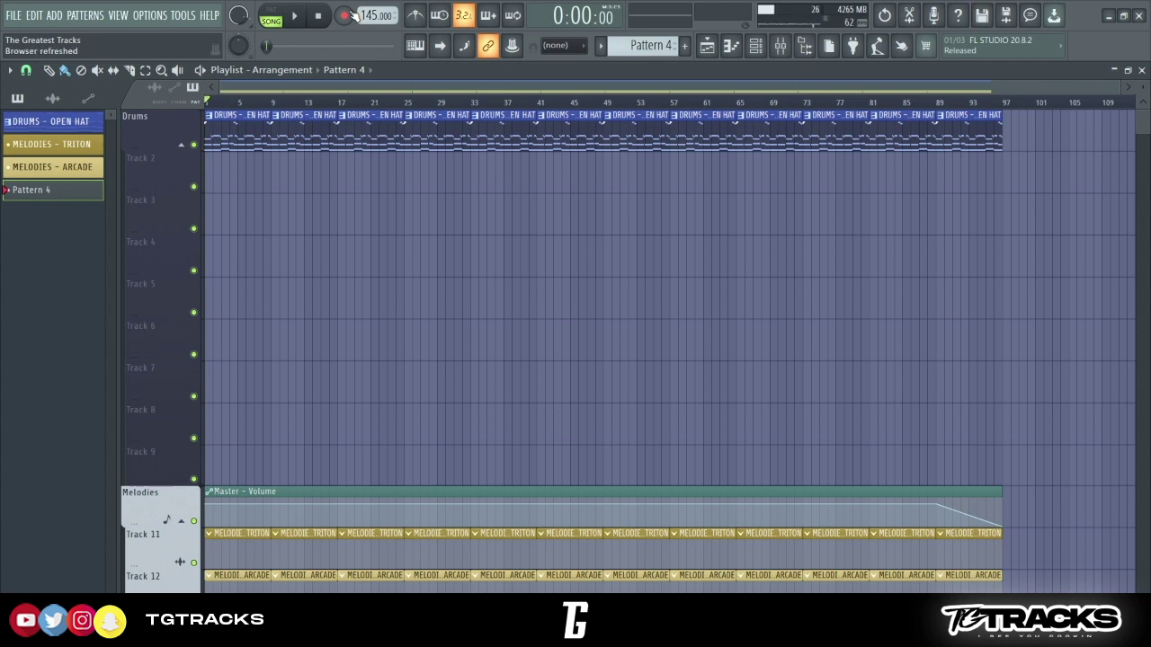